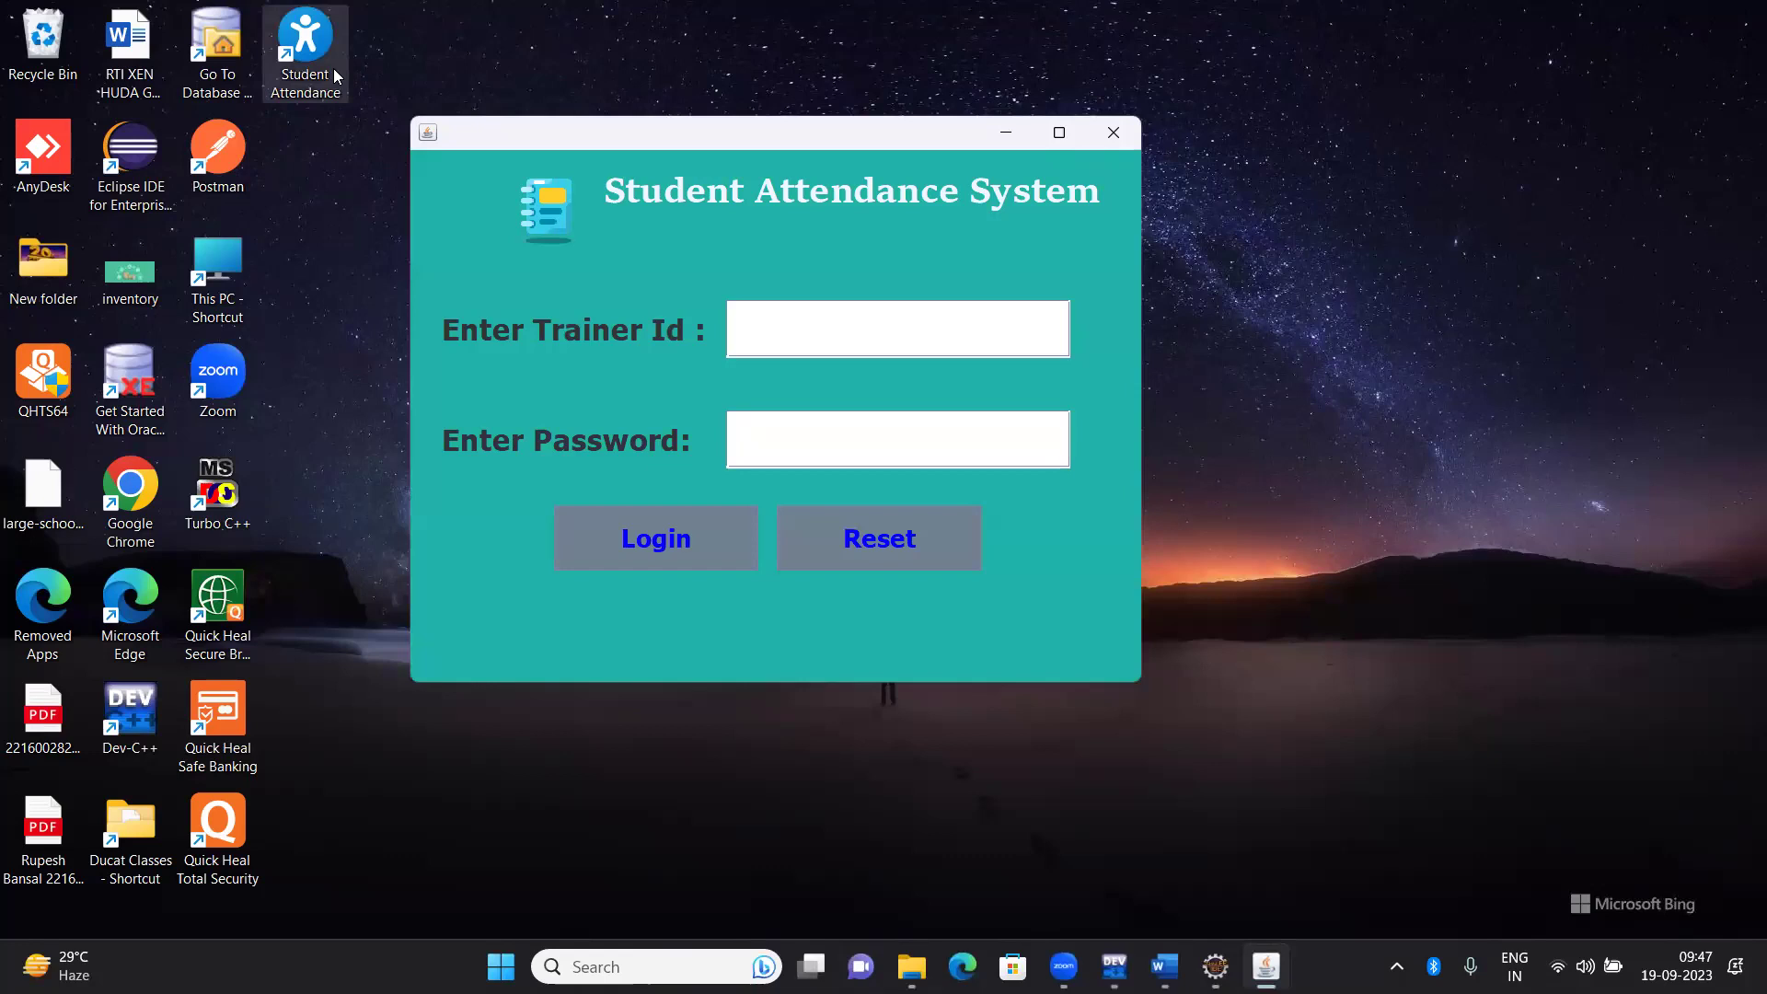
# Enter the trainer's e-mail ID in the login form, correcting the typos
pyautogui.write('abc@gmaio.')
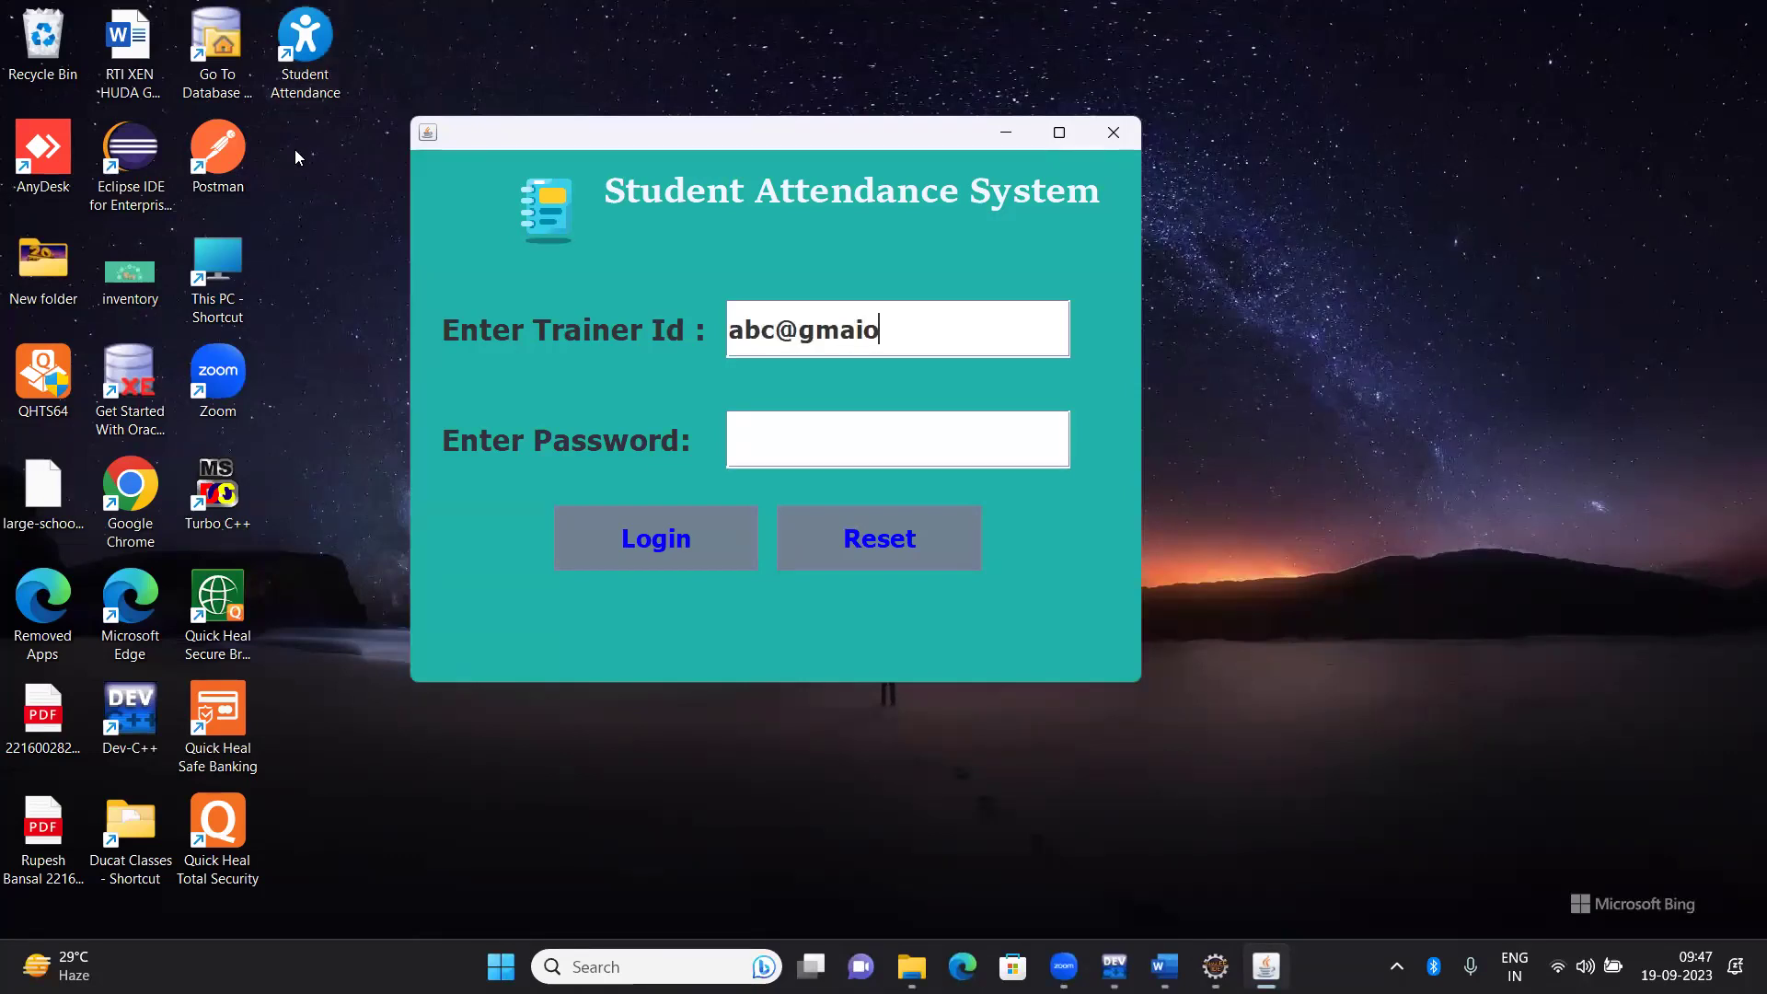
pyautogui.press('BackSpace')
pyautogui.press('BackSpace')
pyautogui.write('l.co,')
pyautogui.press('Tab')
pyautogui.hotkey('shift', 'Tab')
pyautogui.write('q')
pyautogui.press('BackSpace')
pyautogui.press('BackSpace')
pyautogui.write('m')
pyautogui.press('Tab')
# Enter the trainer's password, log in, and dismiss the Login Successful message
pyautogui.write('12345')
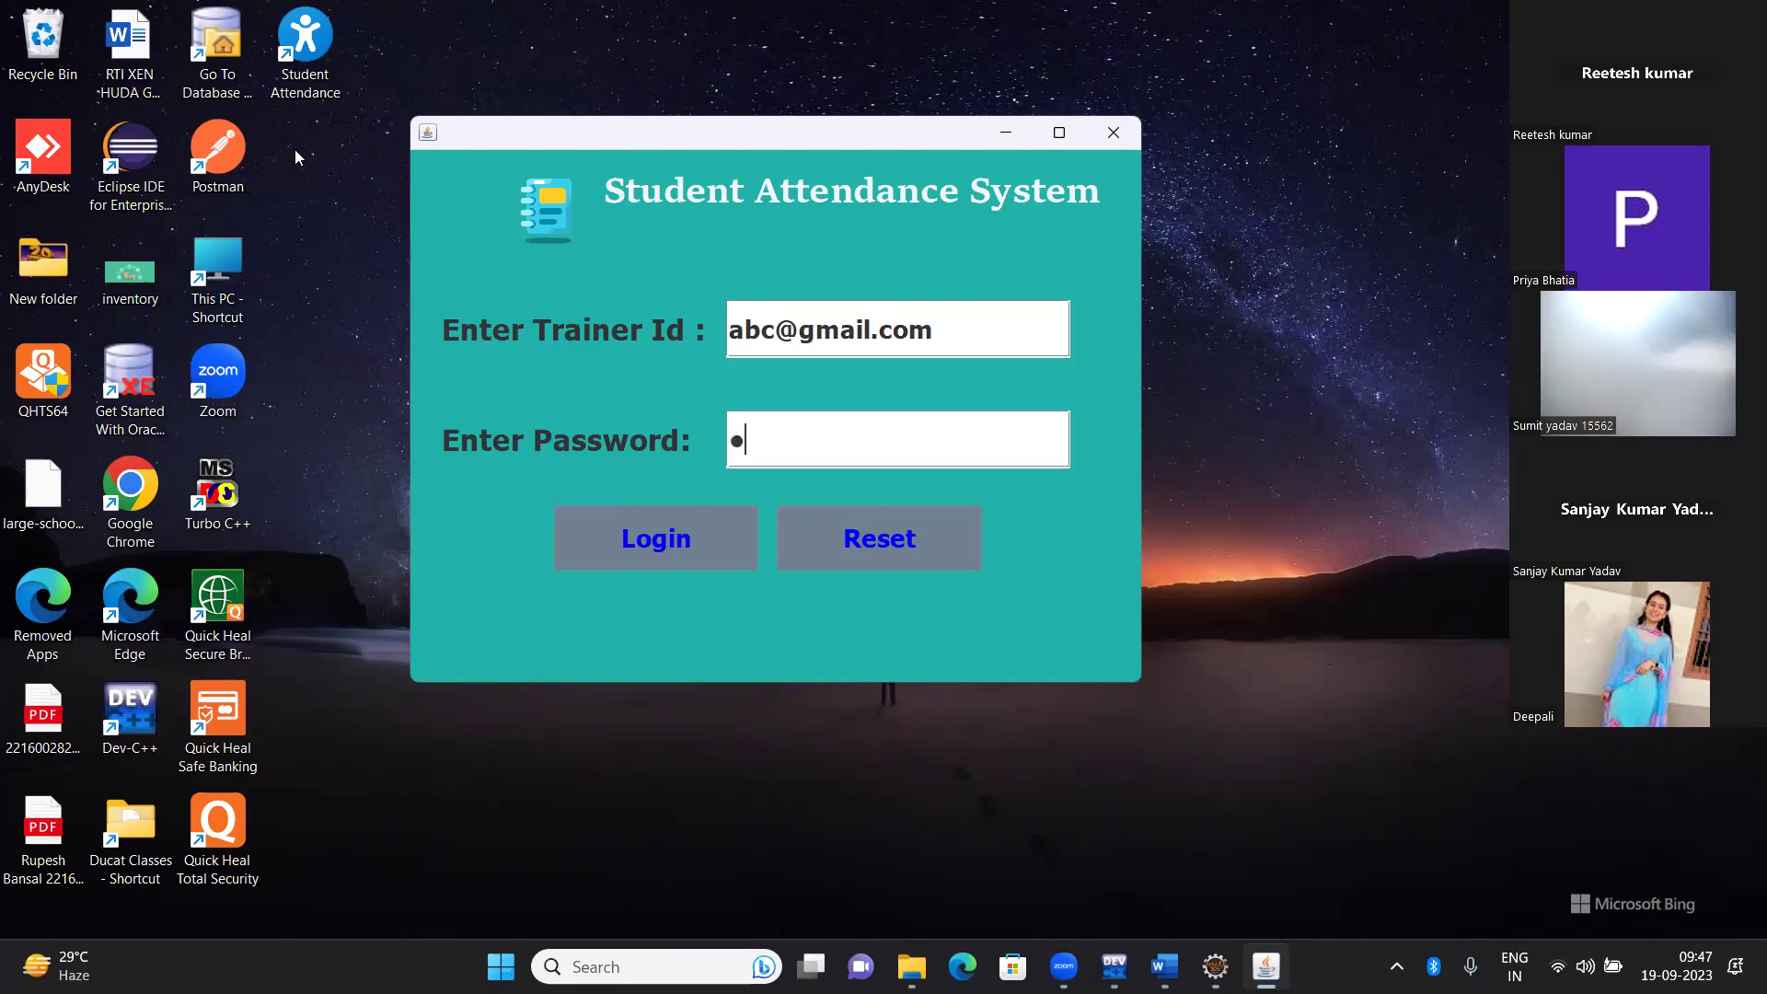
pyautogui.press('Tab')
pyautogui.press('space')
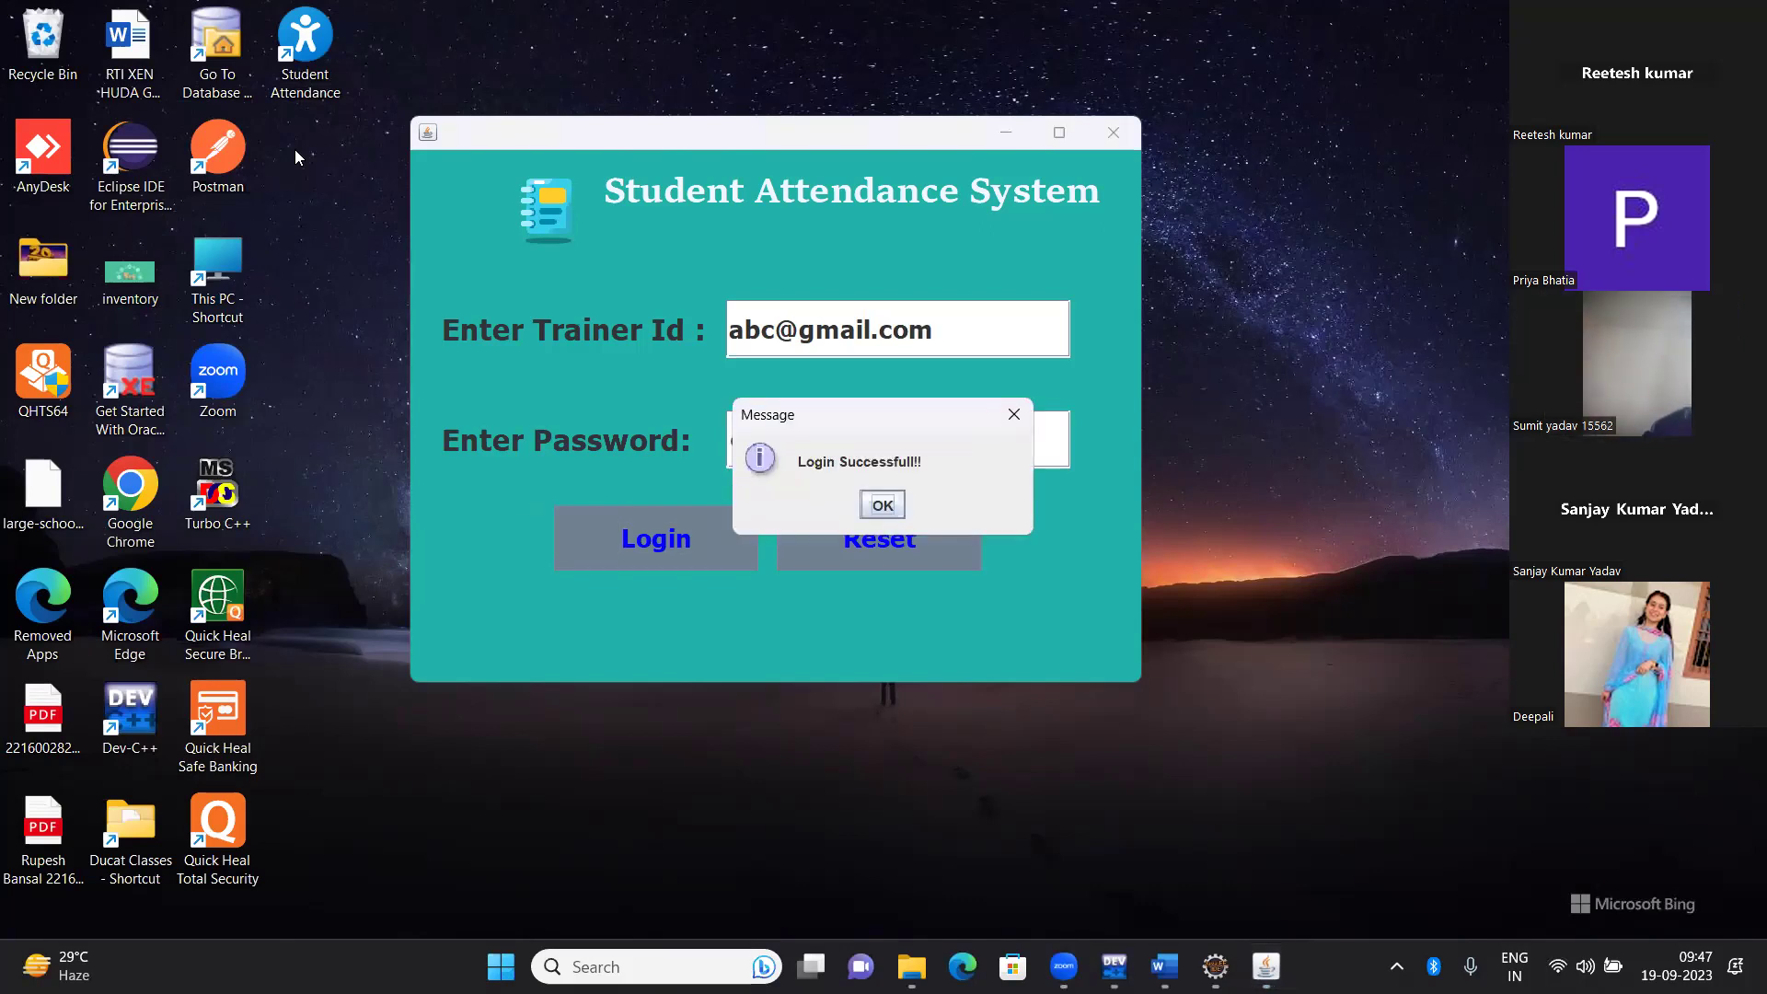
pyautogui.press('Return')
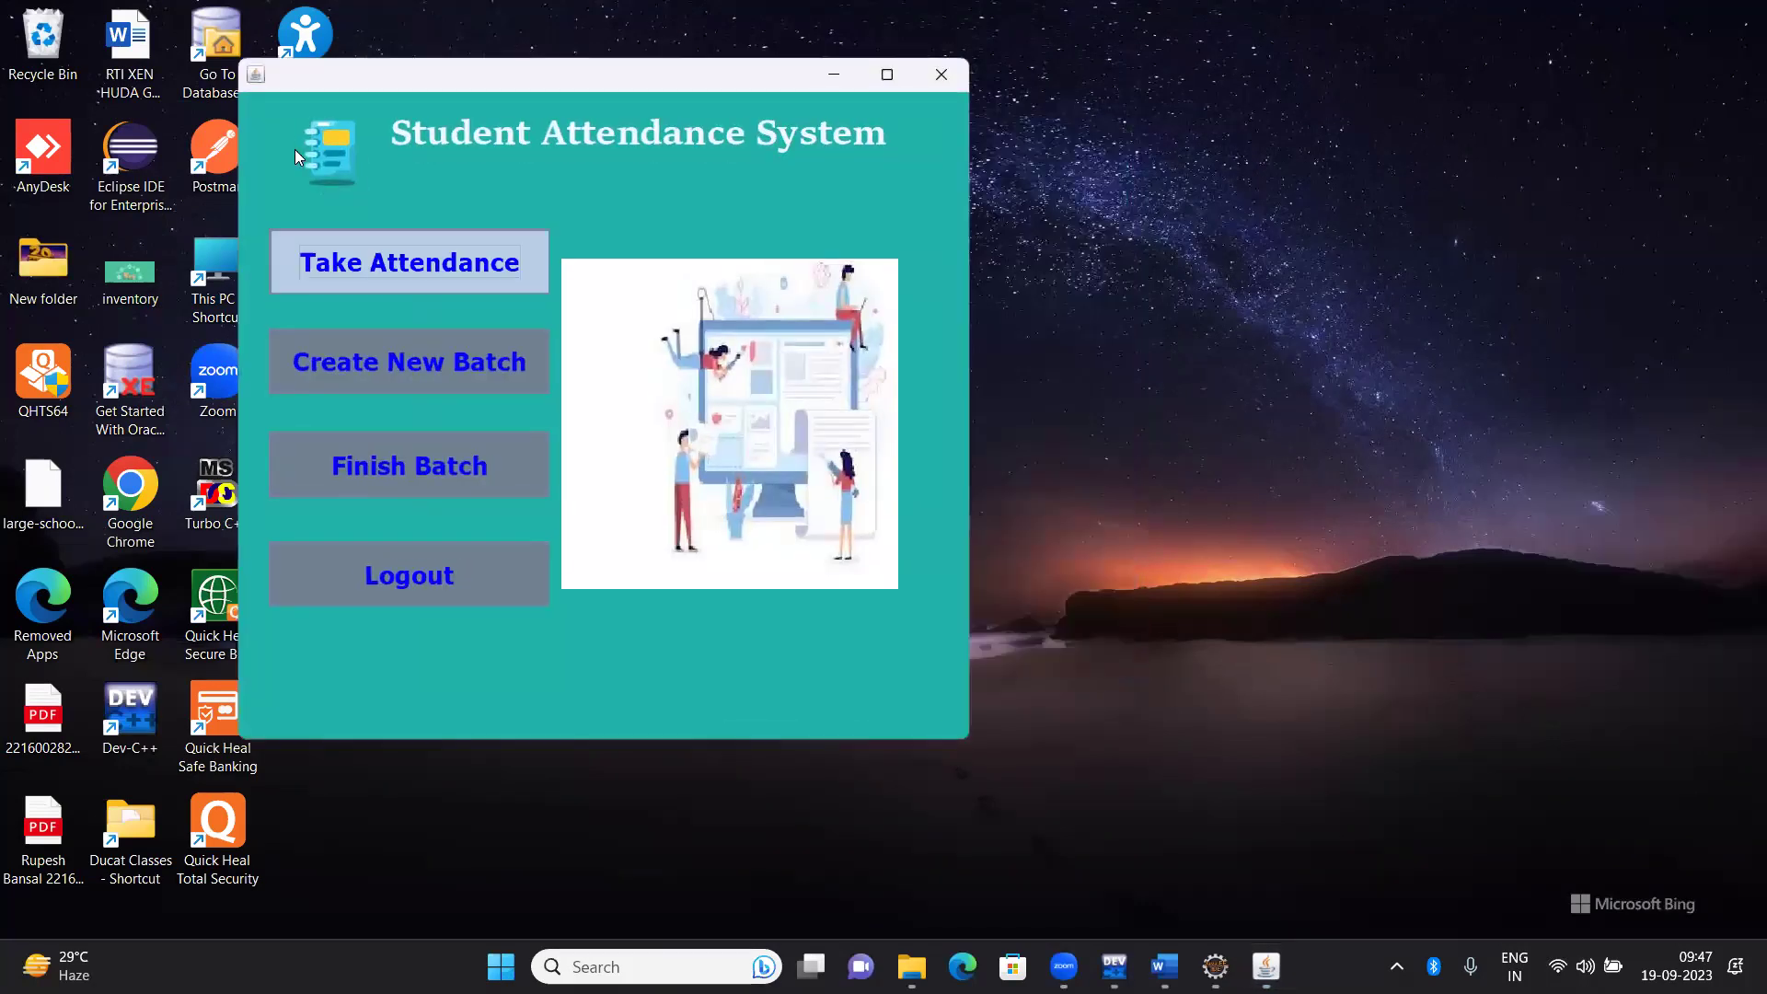
# Open Take Attendance and load the Java WD 9.30 batch's students
pyautogui.press('space')
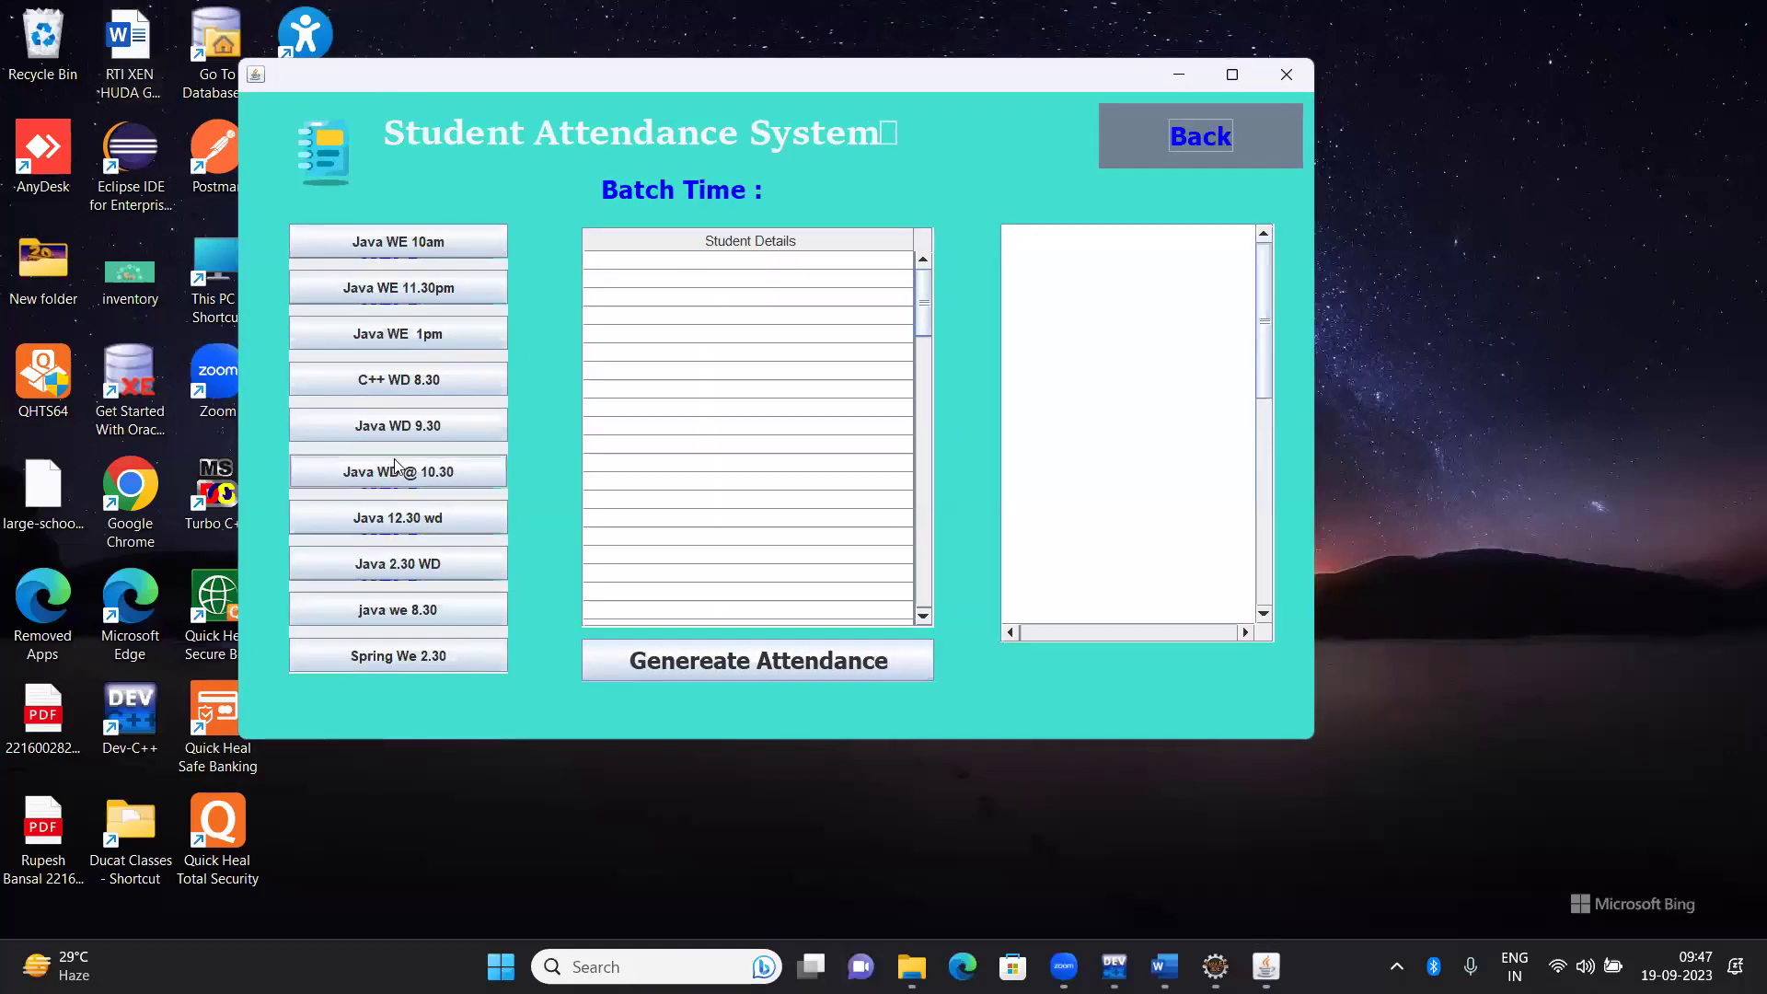
pyautogui.click(449, 426)
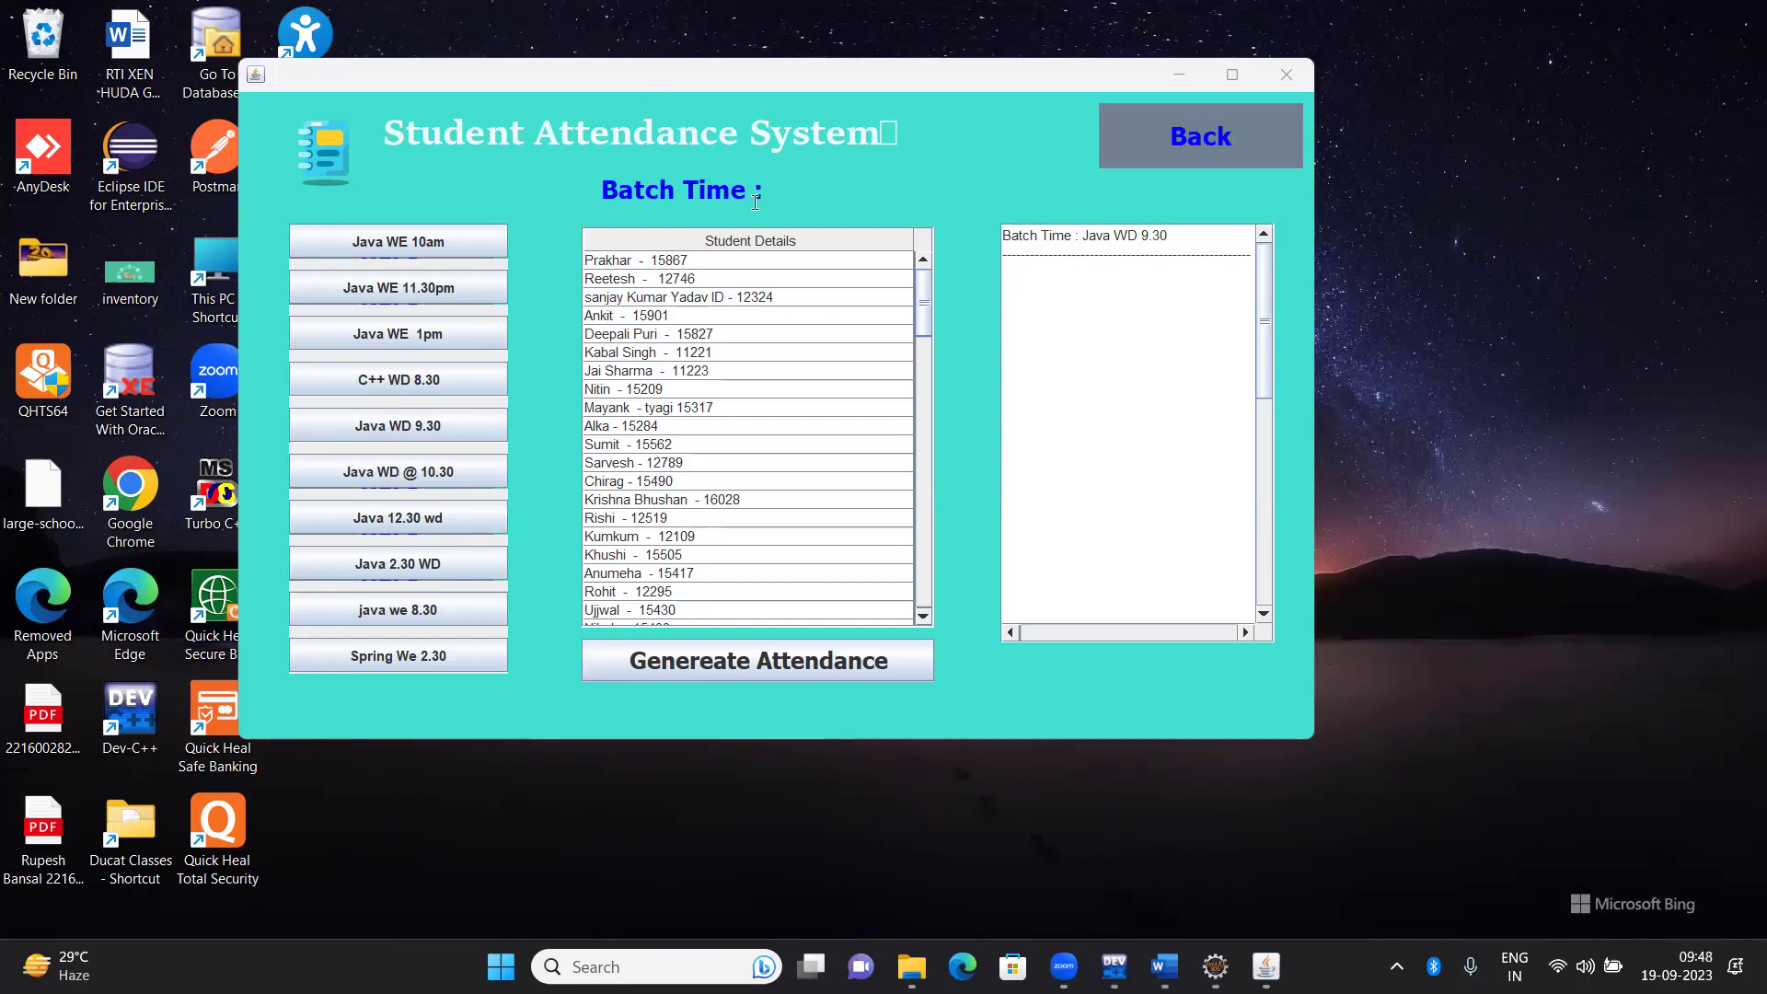
# Select the second through tenth students in the list as present
pyautogui.click(701, 261)
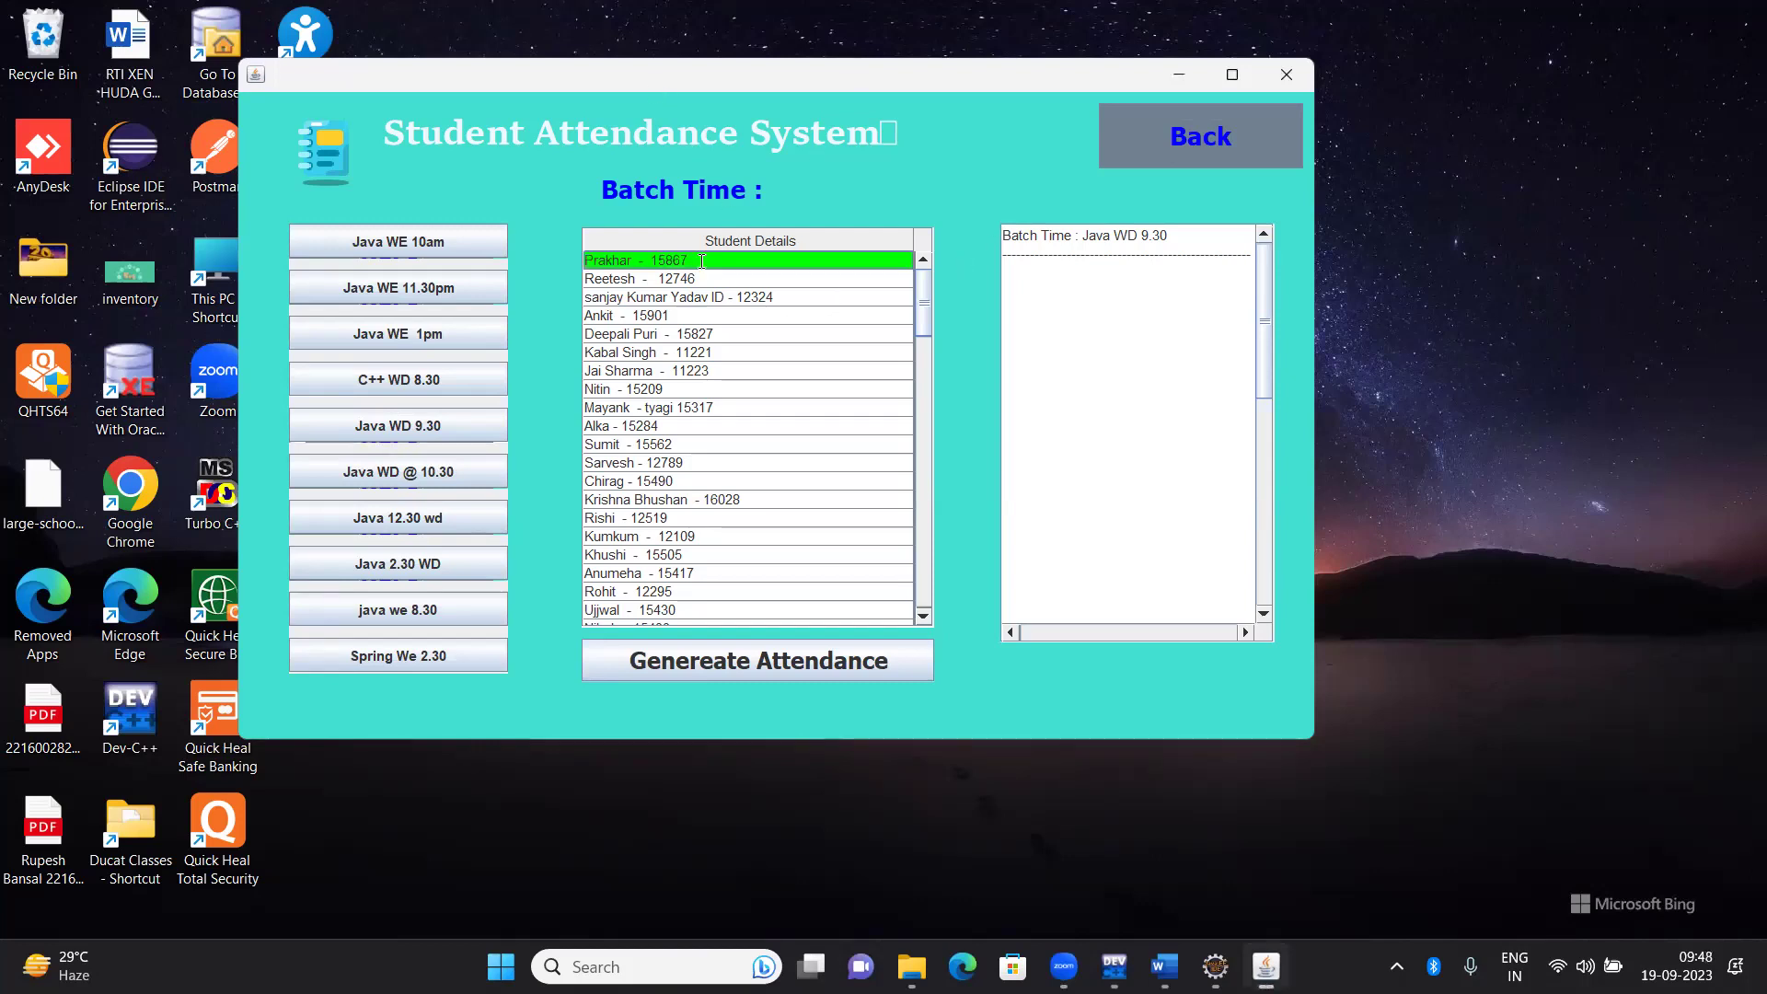
pyautogui.press('Down')
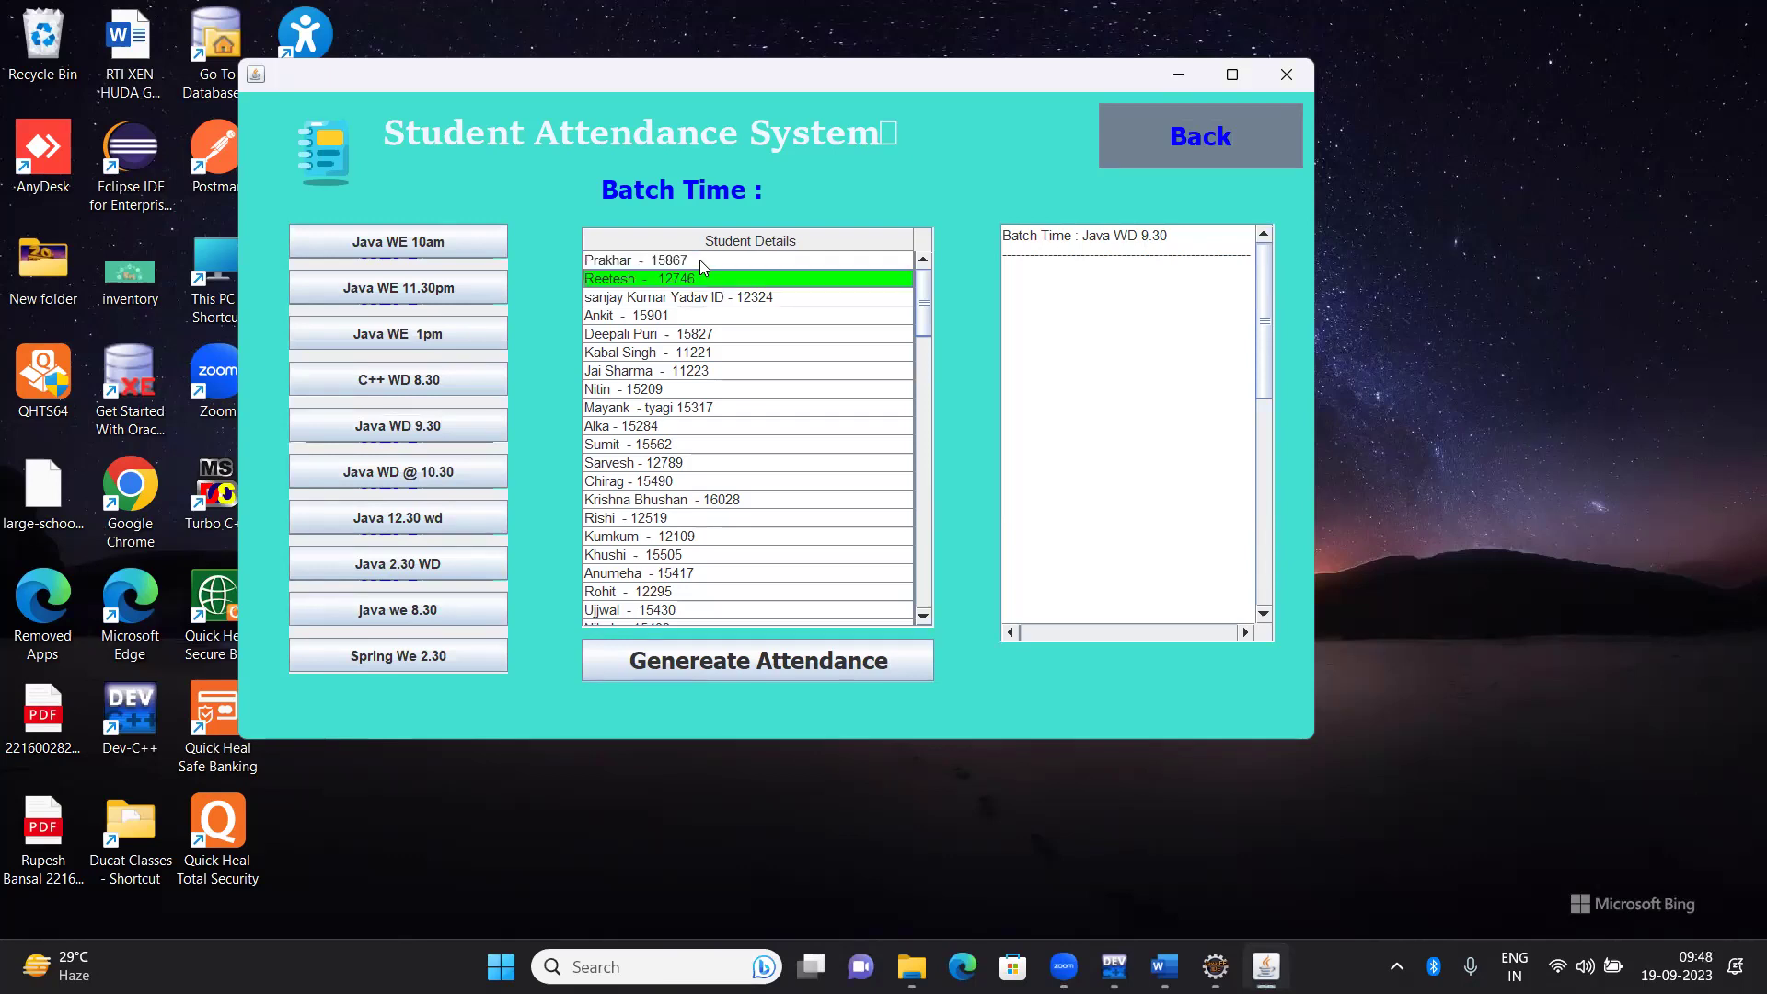
pyautogui.hotkey('shift', 'Down')
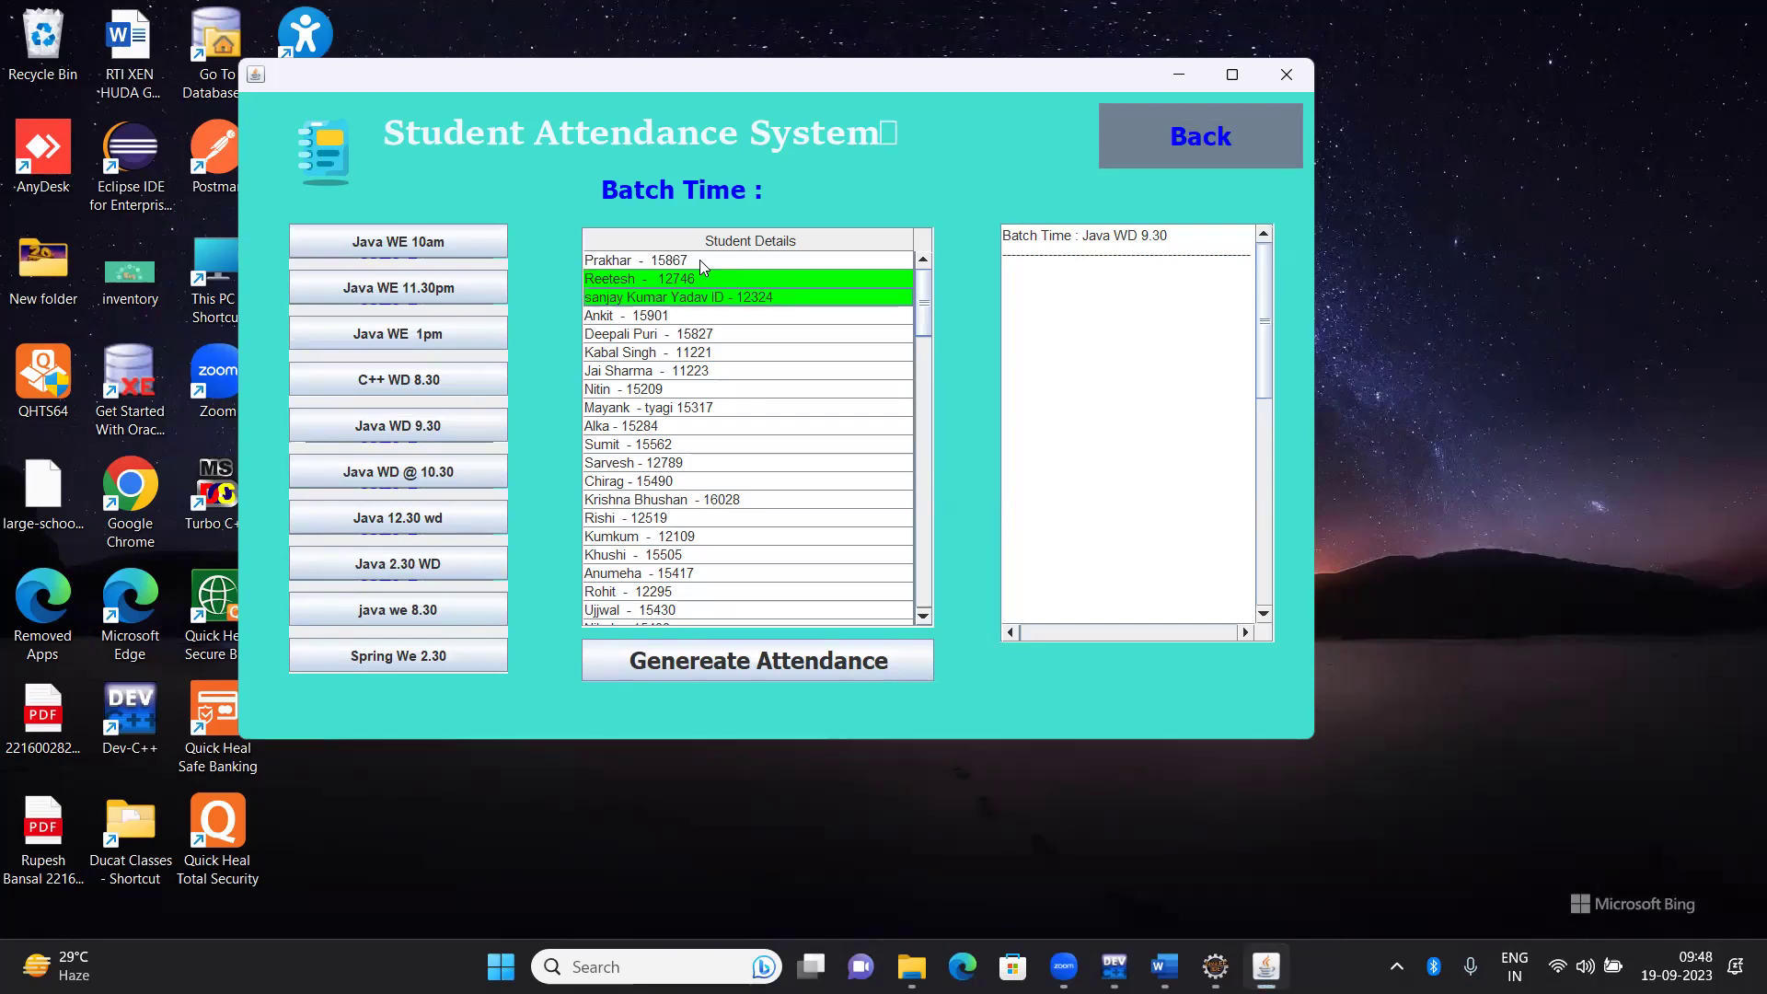
pyautogui.hotkey('shift', 'Down')
pyautogui.hotkey('shift', 'Down')
pyautogui.hotkey('shift', 'Down')
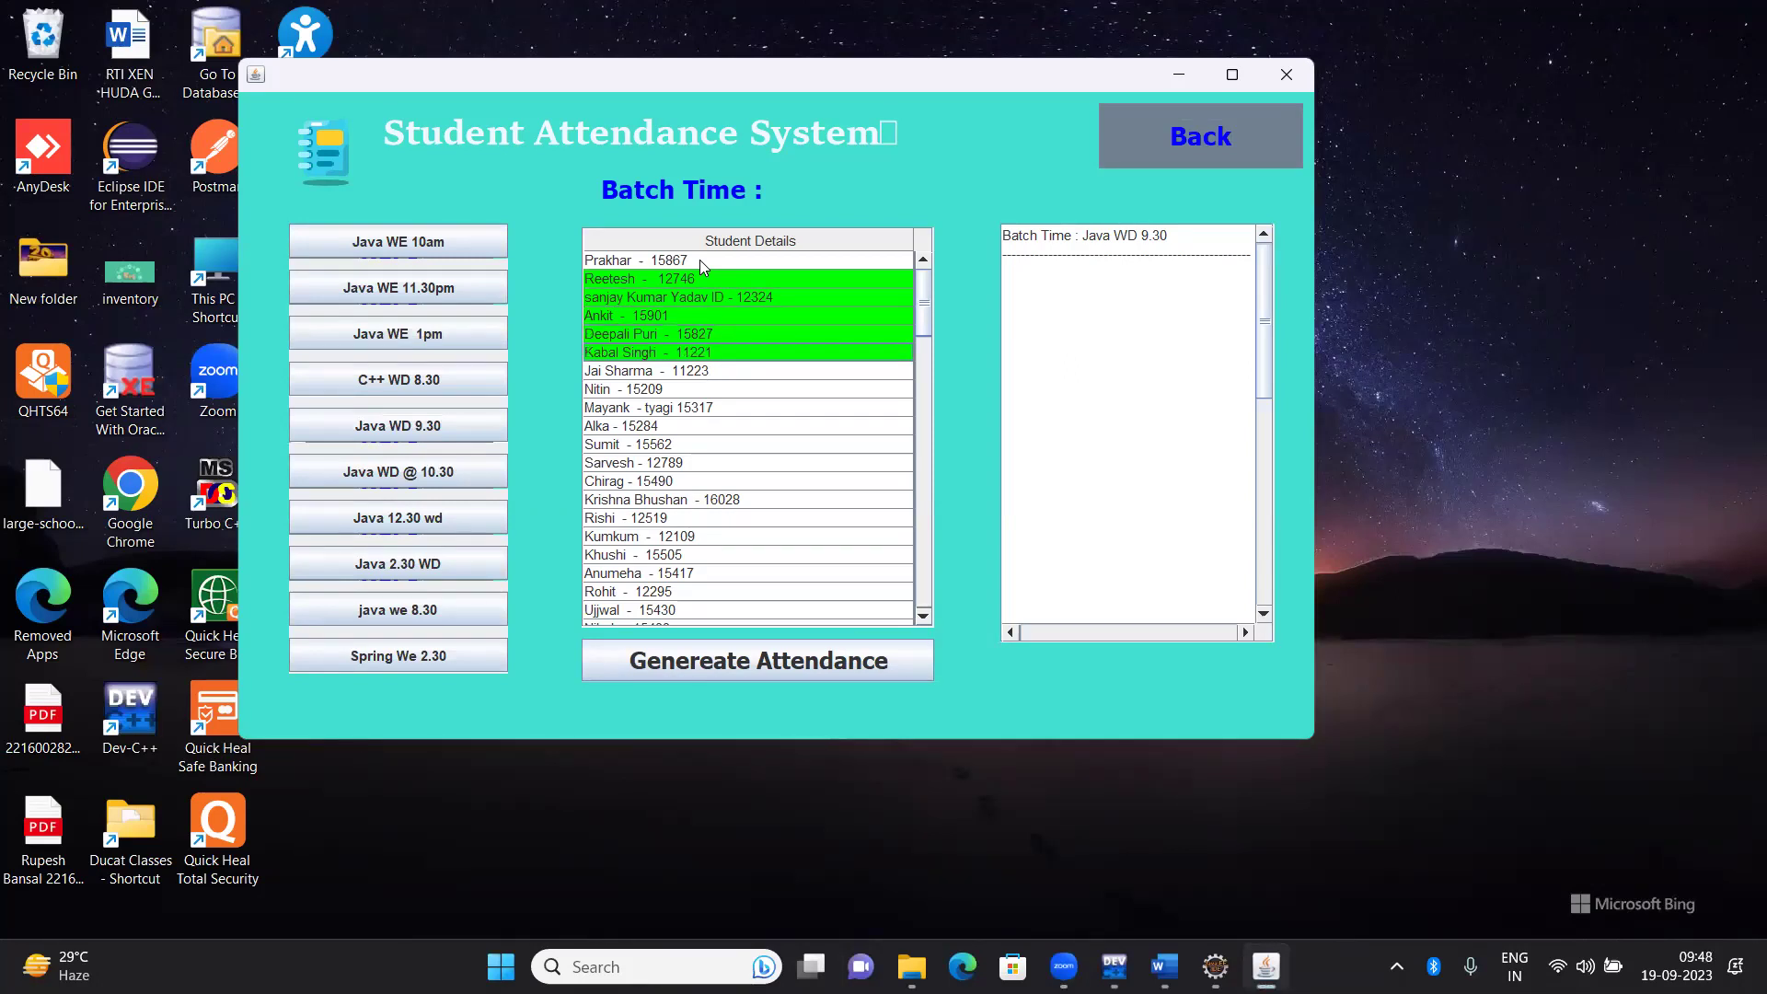
pyautogui.hotkey('shift', 'Down')
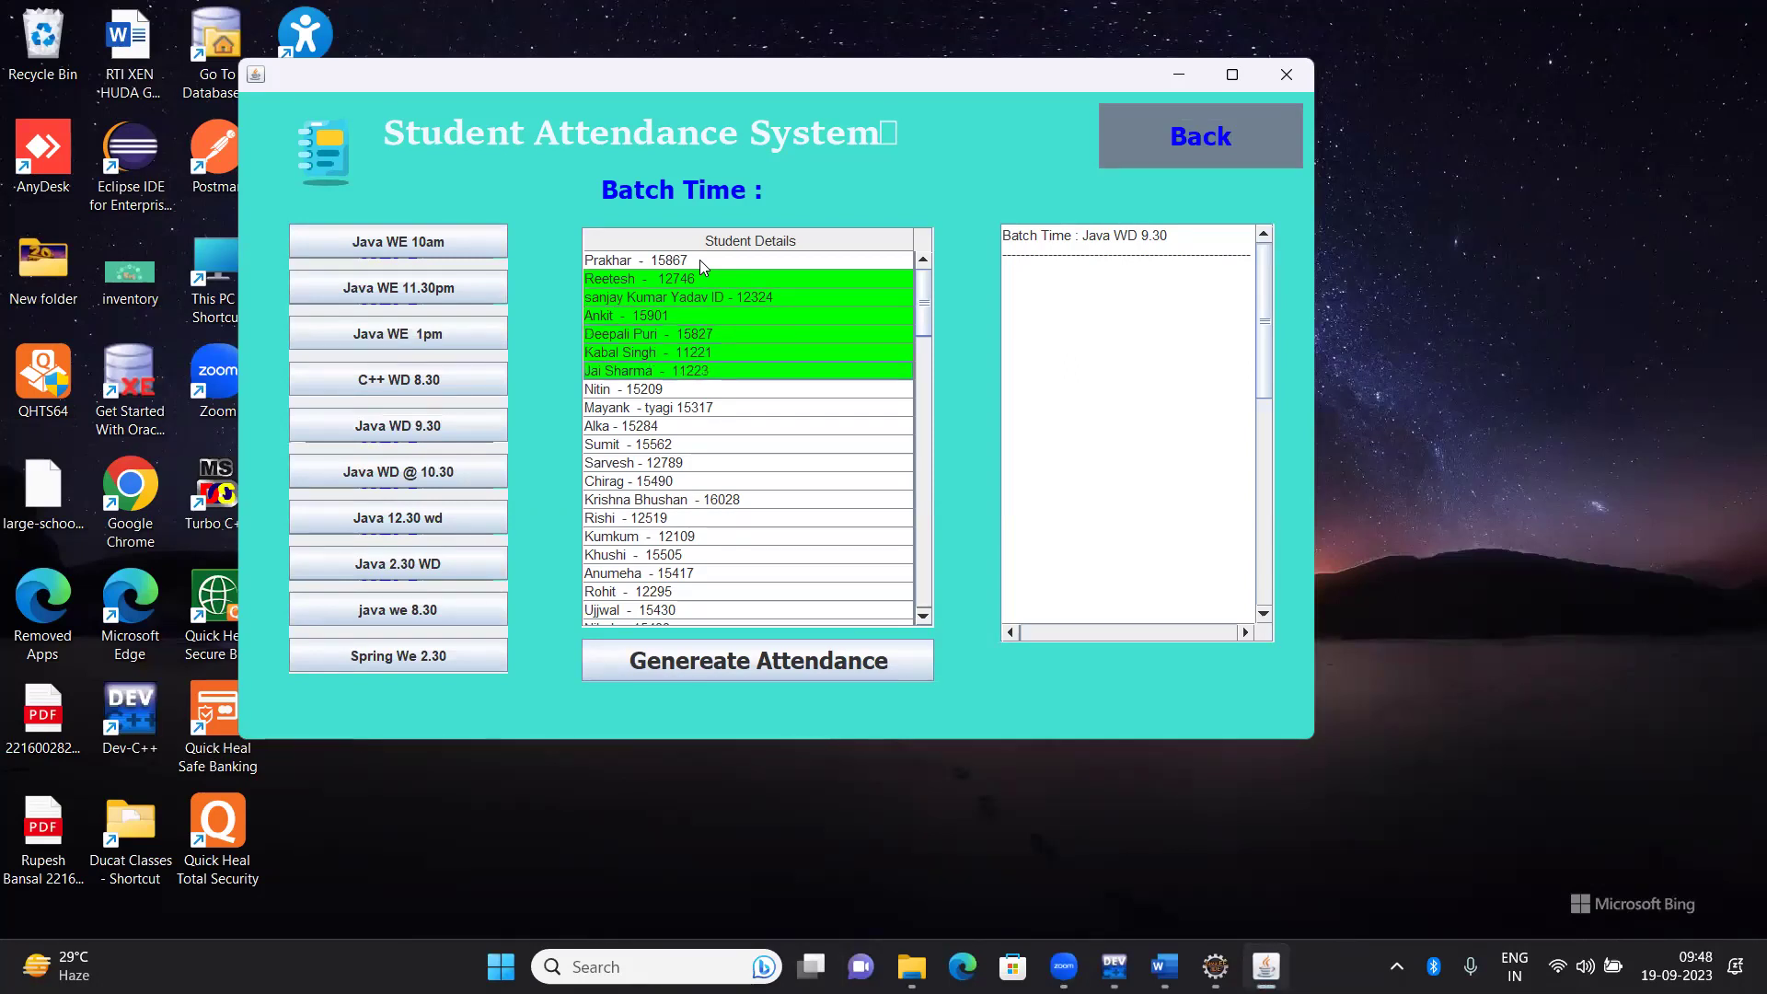
pyautogui.hotkey('shift', 'Down')
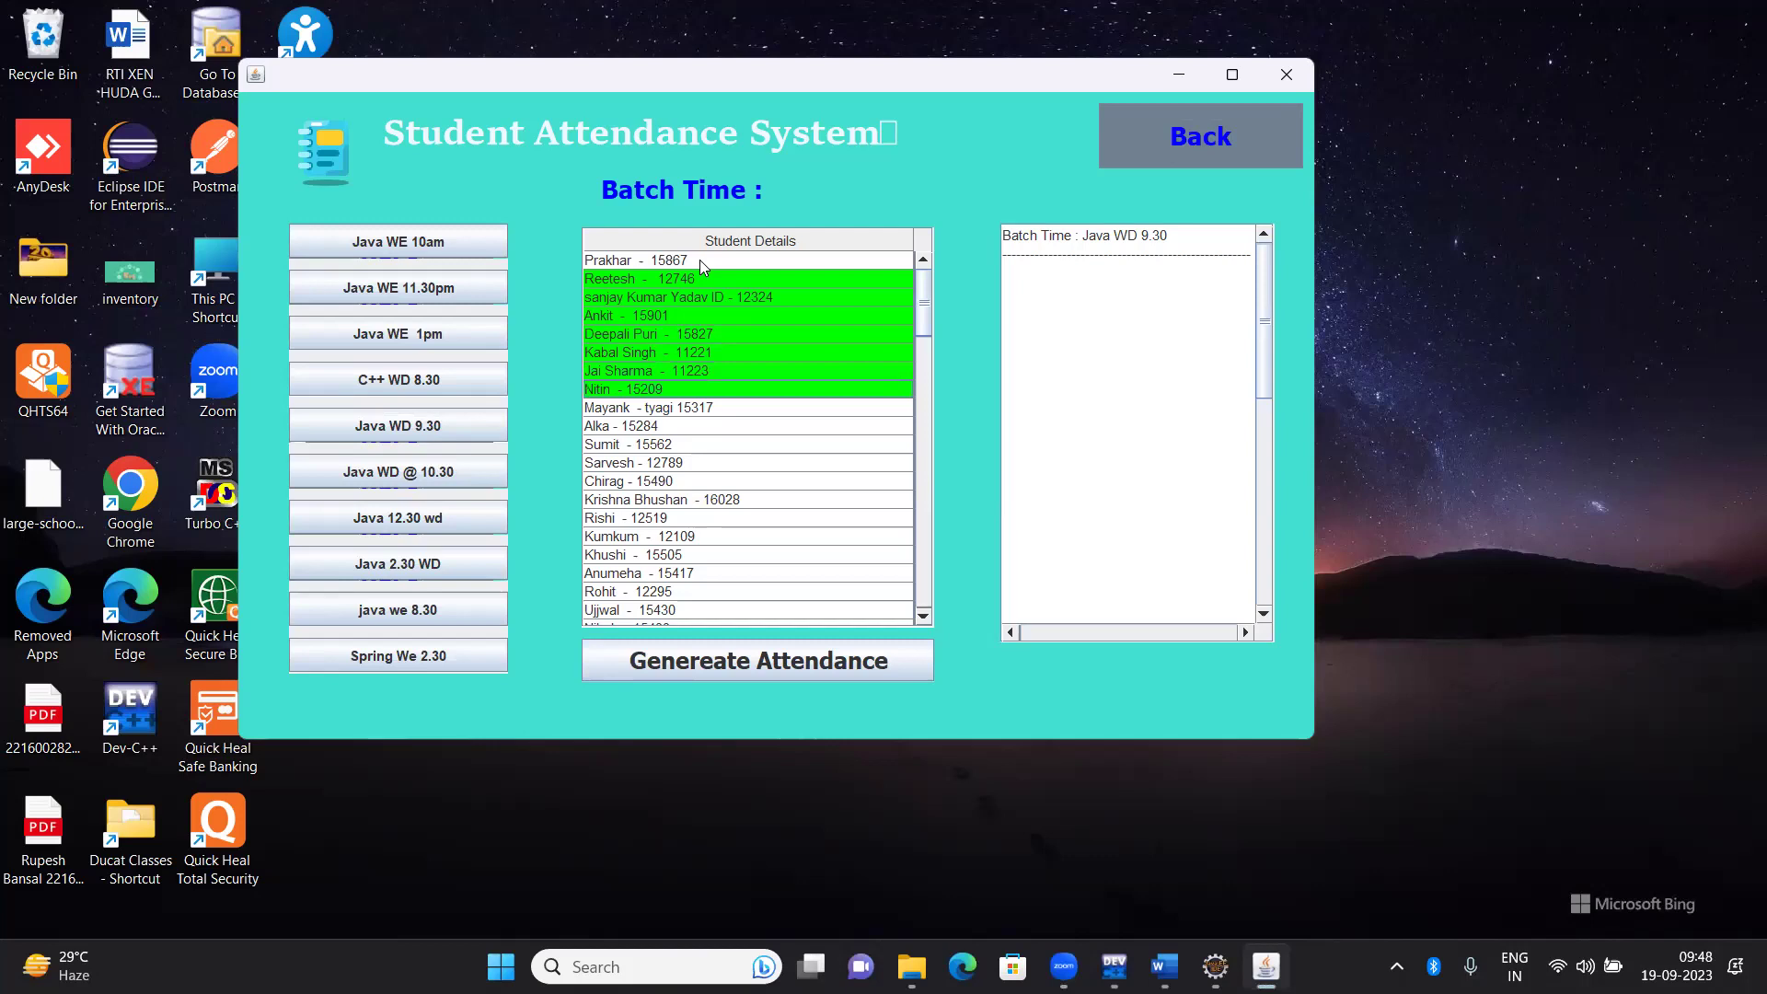
pyautogui.hotkey('shift', 'Up')
pyautogui.hotkey('shift', 'Down')
pyautogui.hotkey('shift', 'Down')
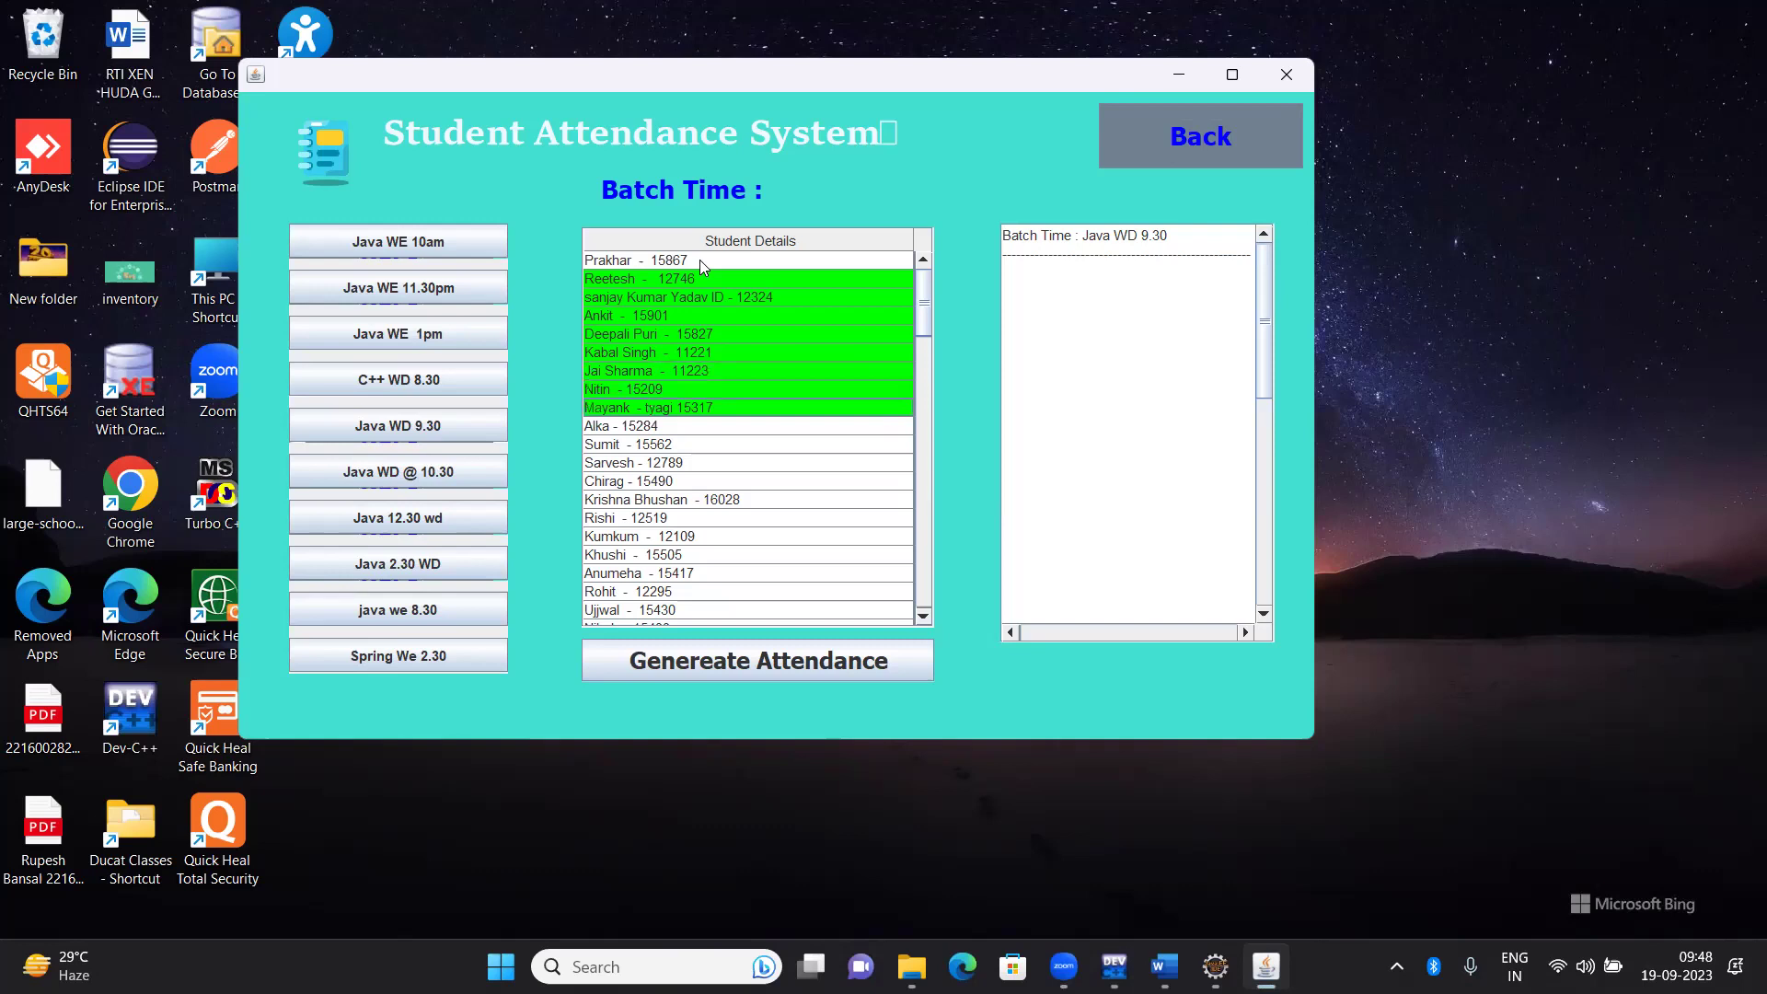
pyautogui.hotkey('shift', 'Down')
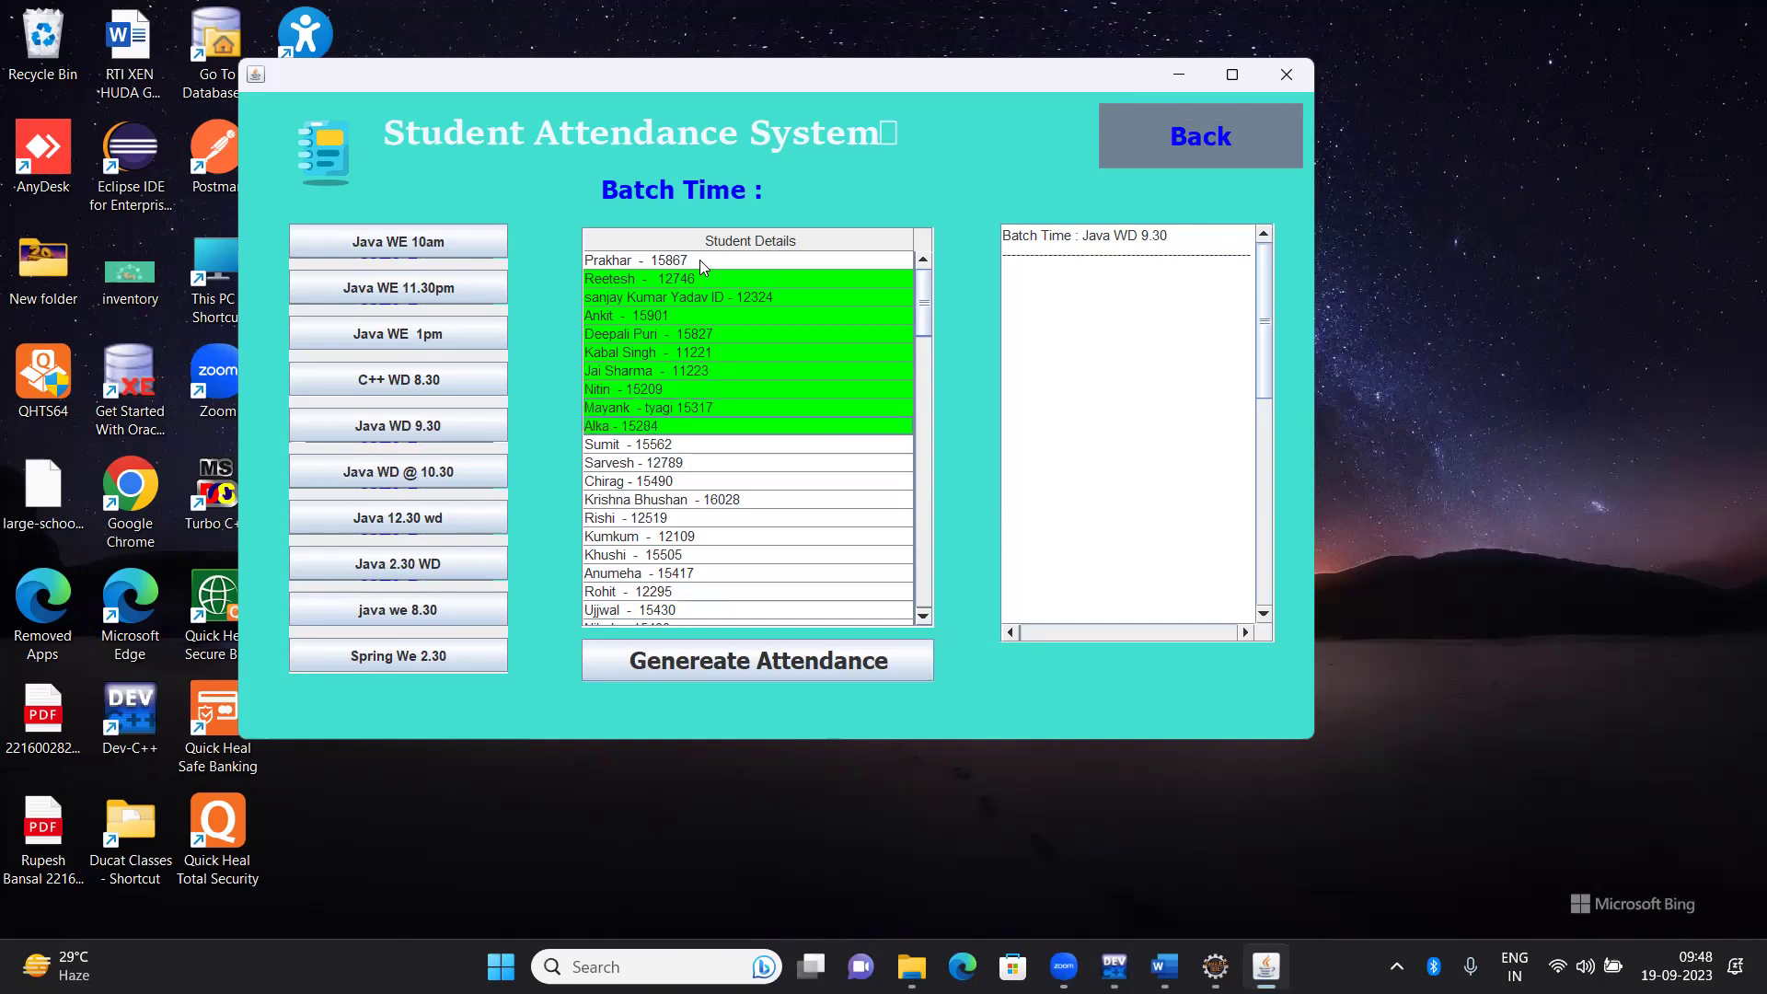
pyautogui.hotkey('shift', 'Down')
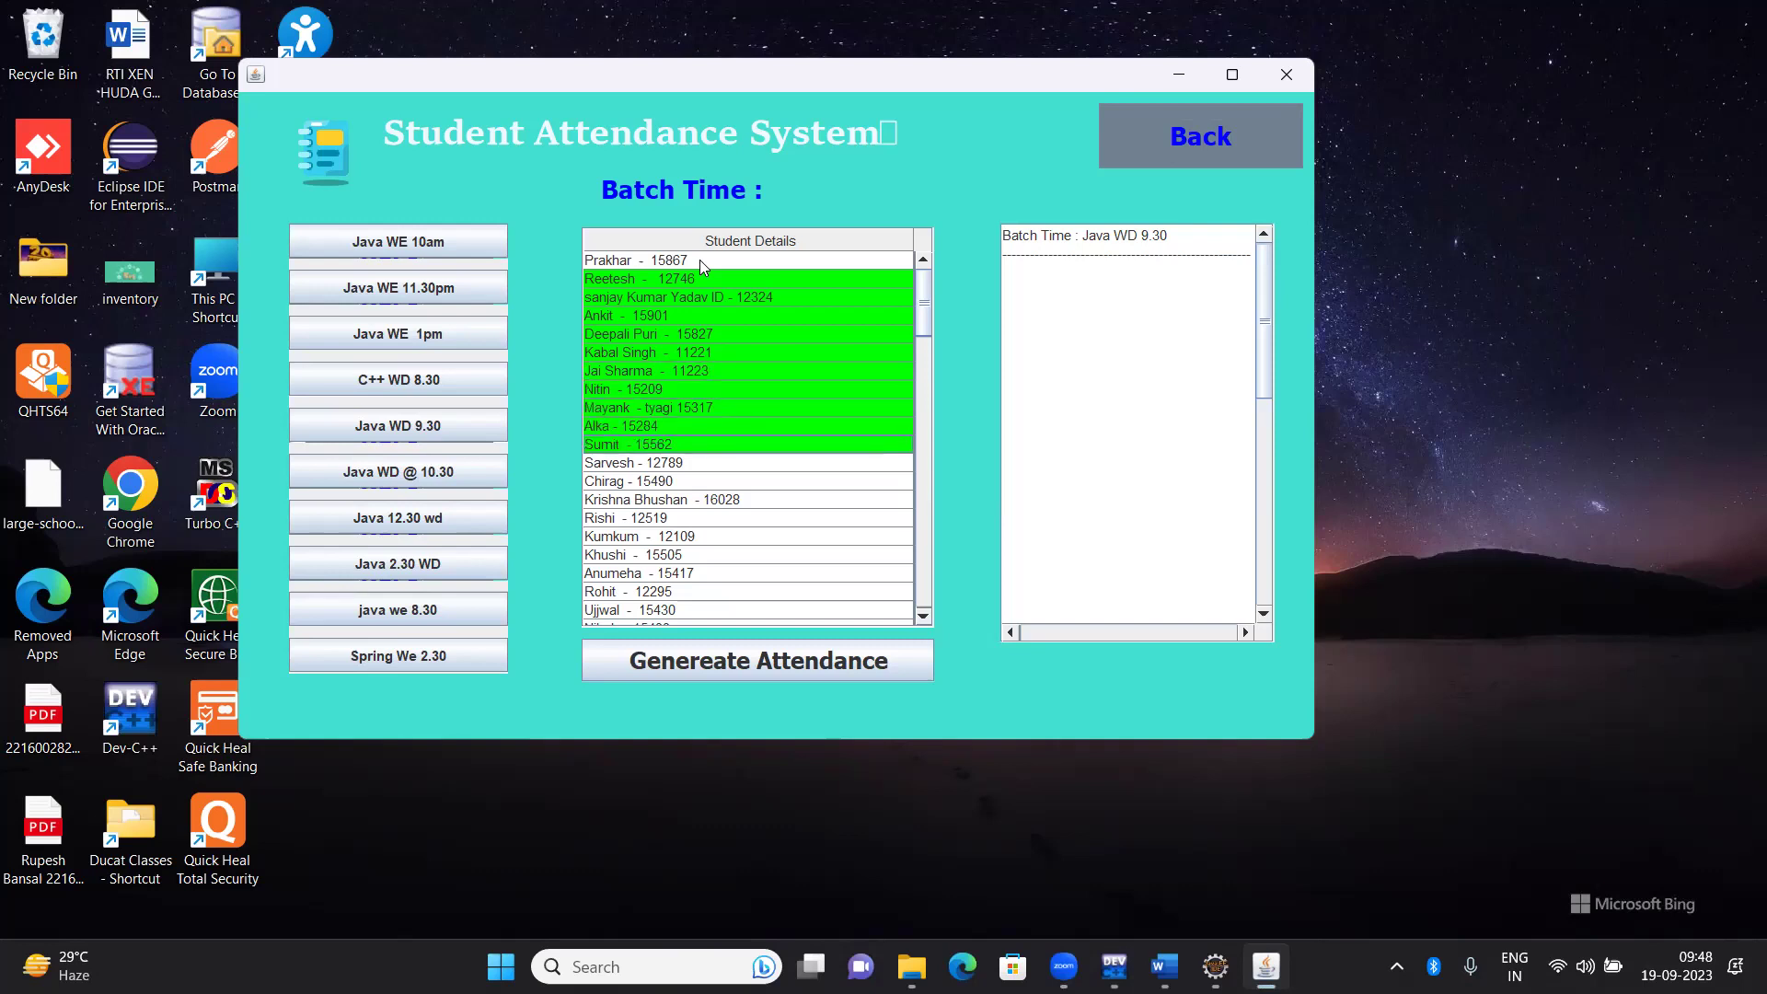
pyautogui.hotkey('shift', 'Up')
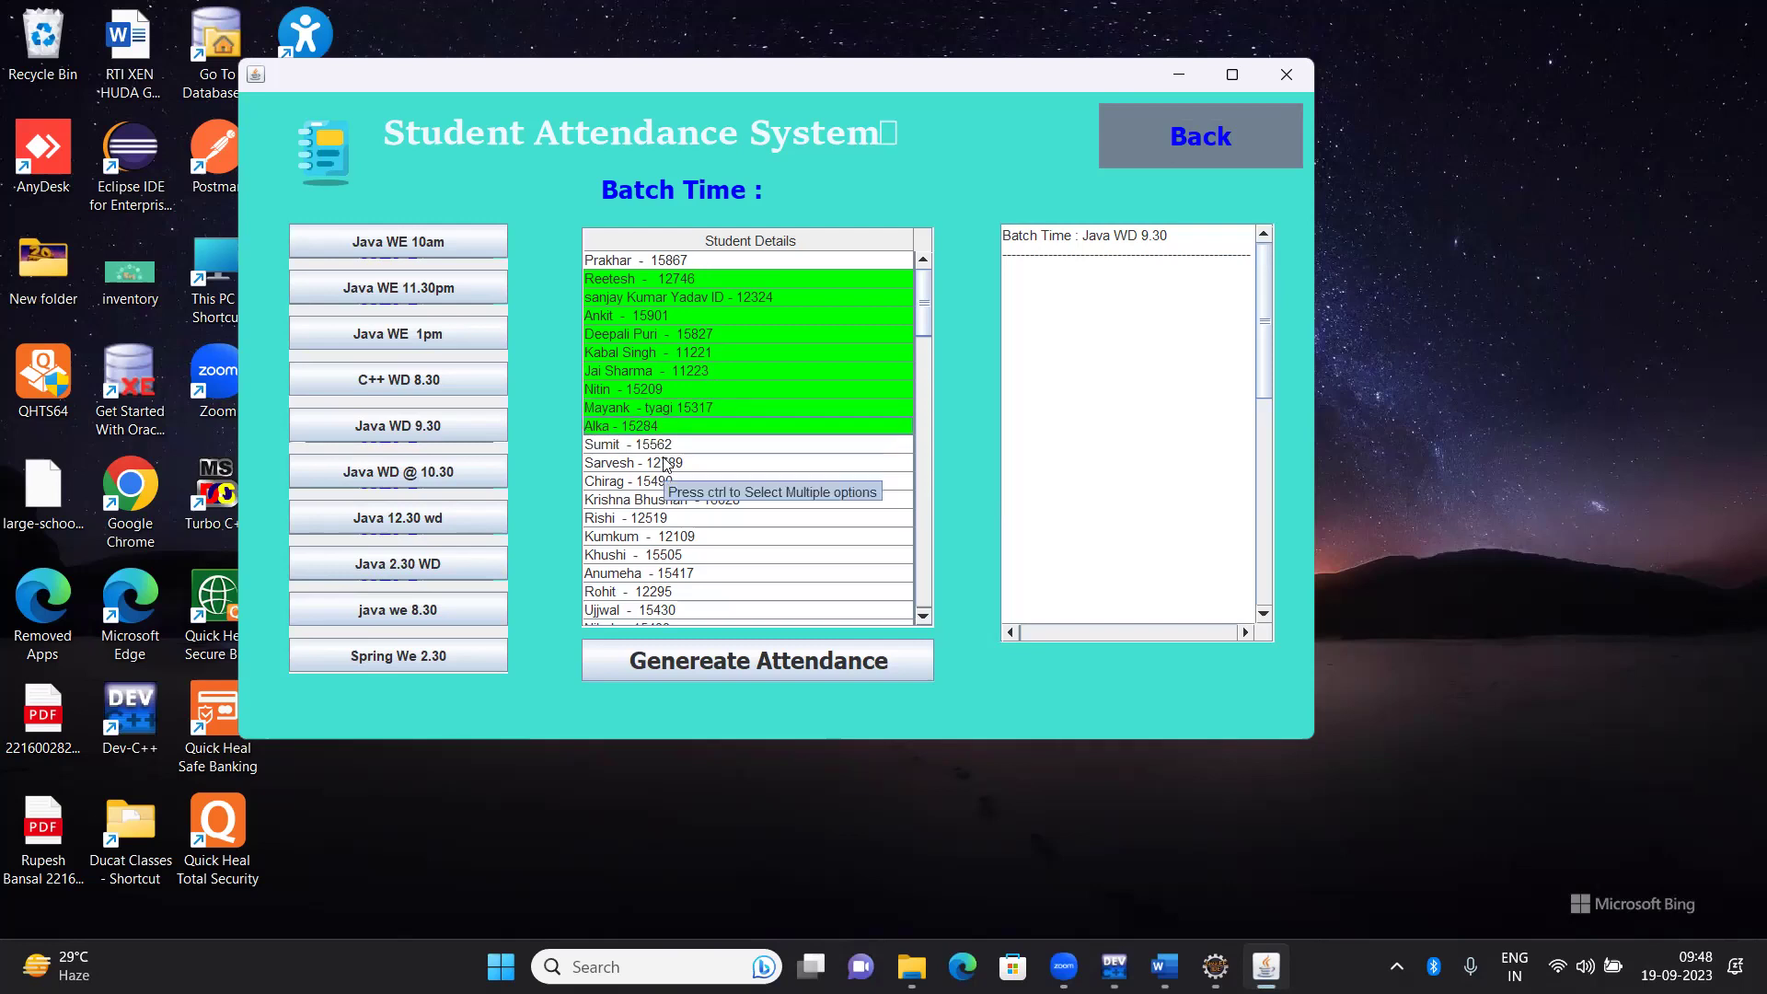
# Add five more students further down as present, undoing one mistaken mark
pyautogui.keyDown('ctrl'); pyautogui.click(649, 505); pyautogui.keyUp('ctrl')
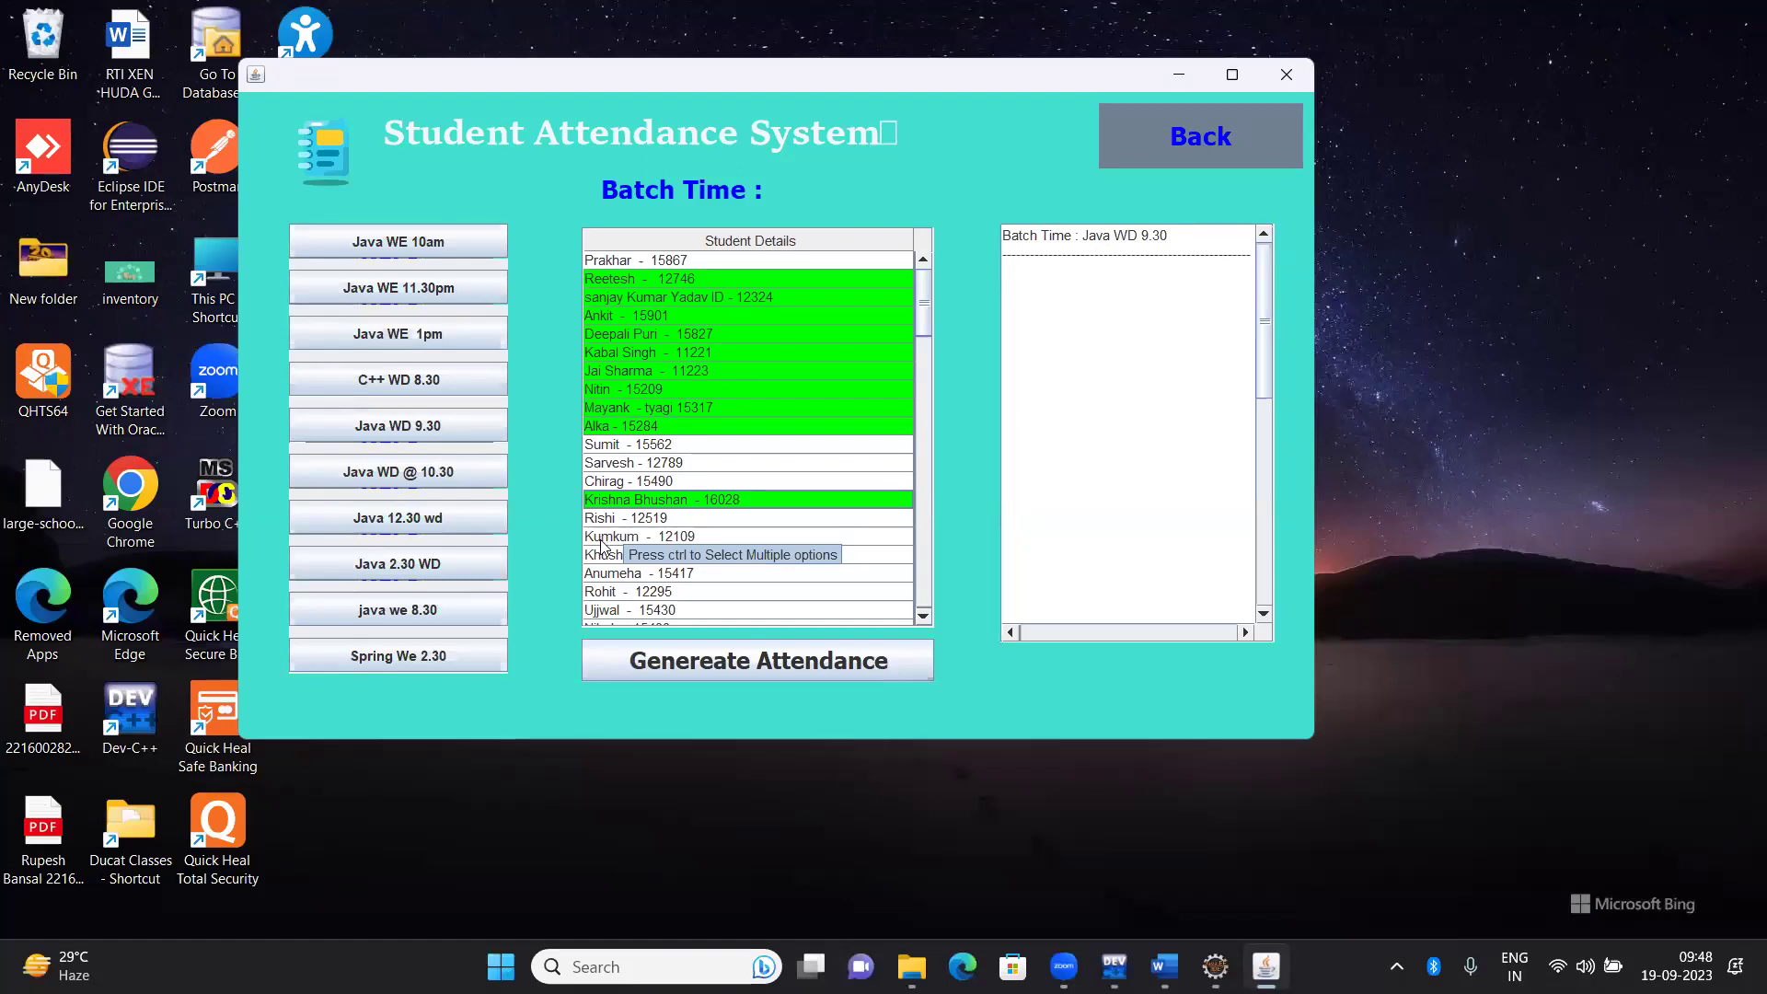
pyautogui.keyDown('ctrl'); pyautogui.click(604, 541); pyautogui.keyUp('ctrl')
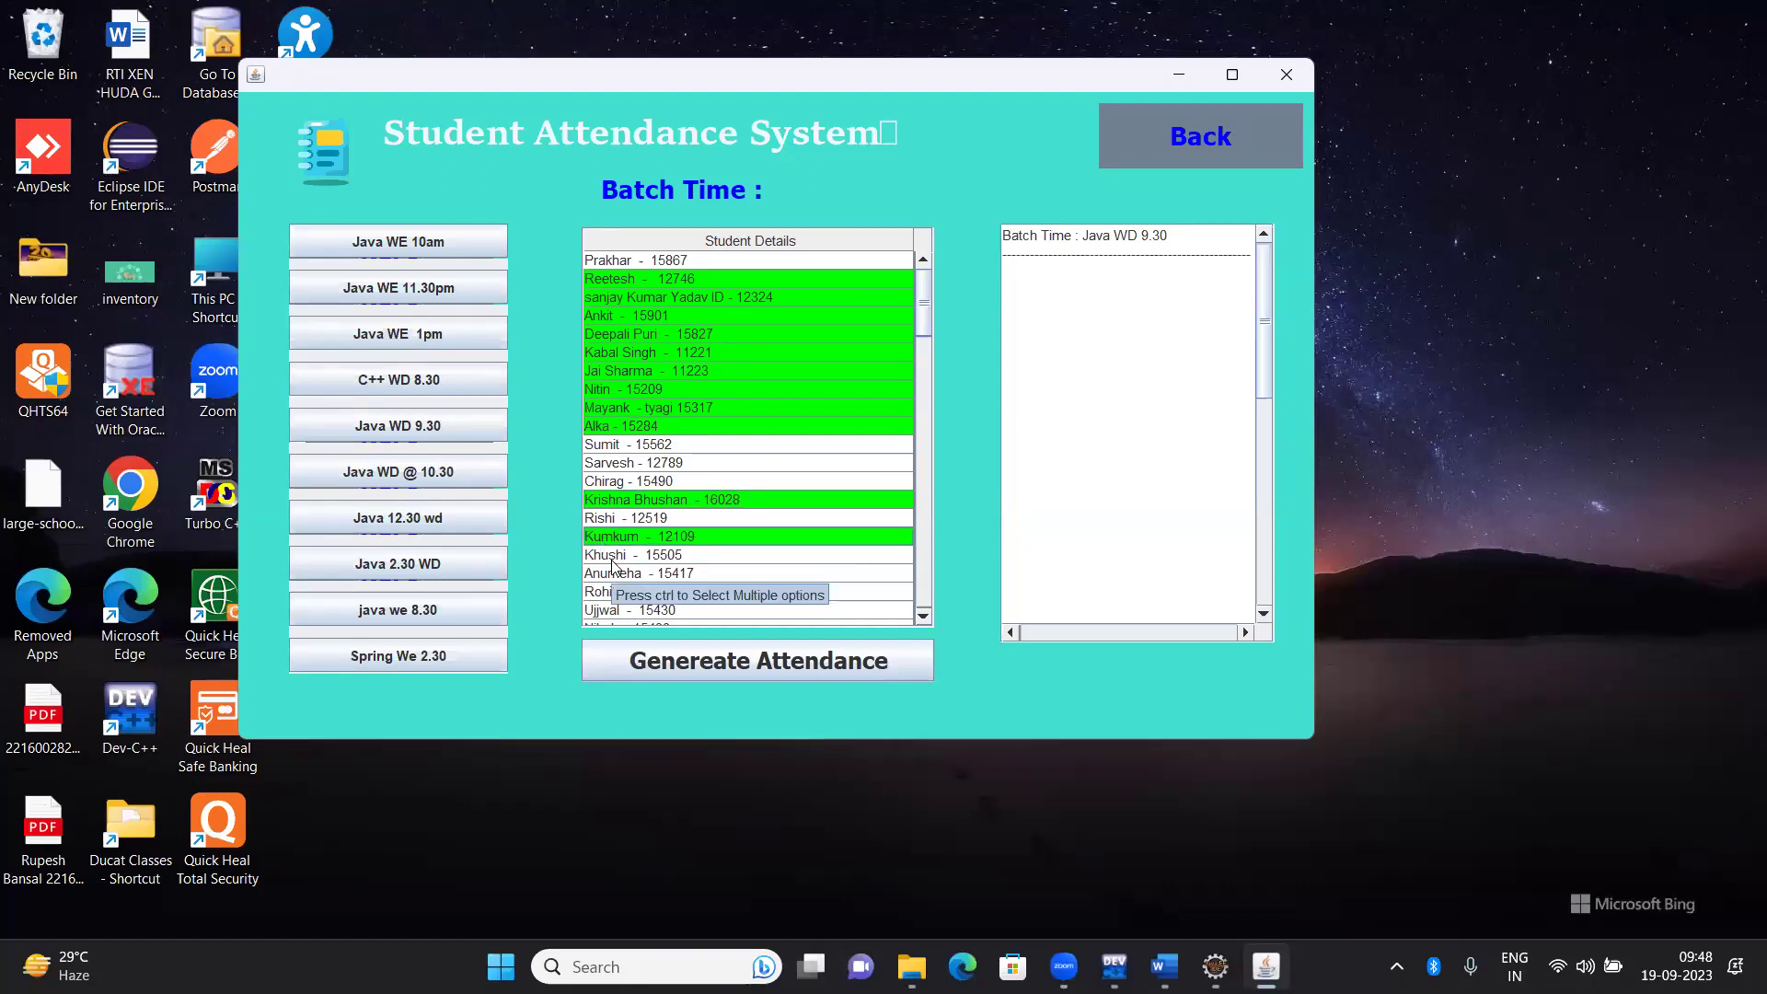
pyautogui.keyDown('ctrl'); pyautogui.click(612, 557); pyautogui.keyUp('ctrl')
pyautogui.keyDown('ctrl'); pyautogui.click(612, 557); pyautogui.keyUp('ctrl')
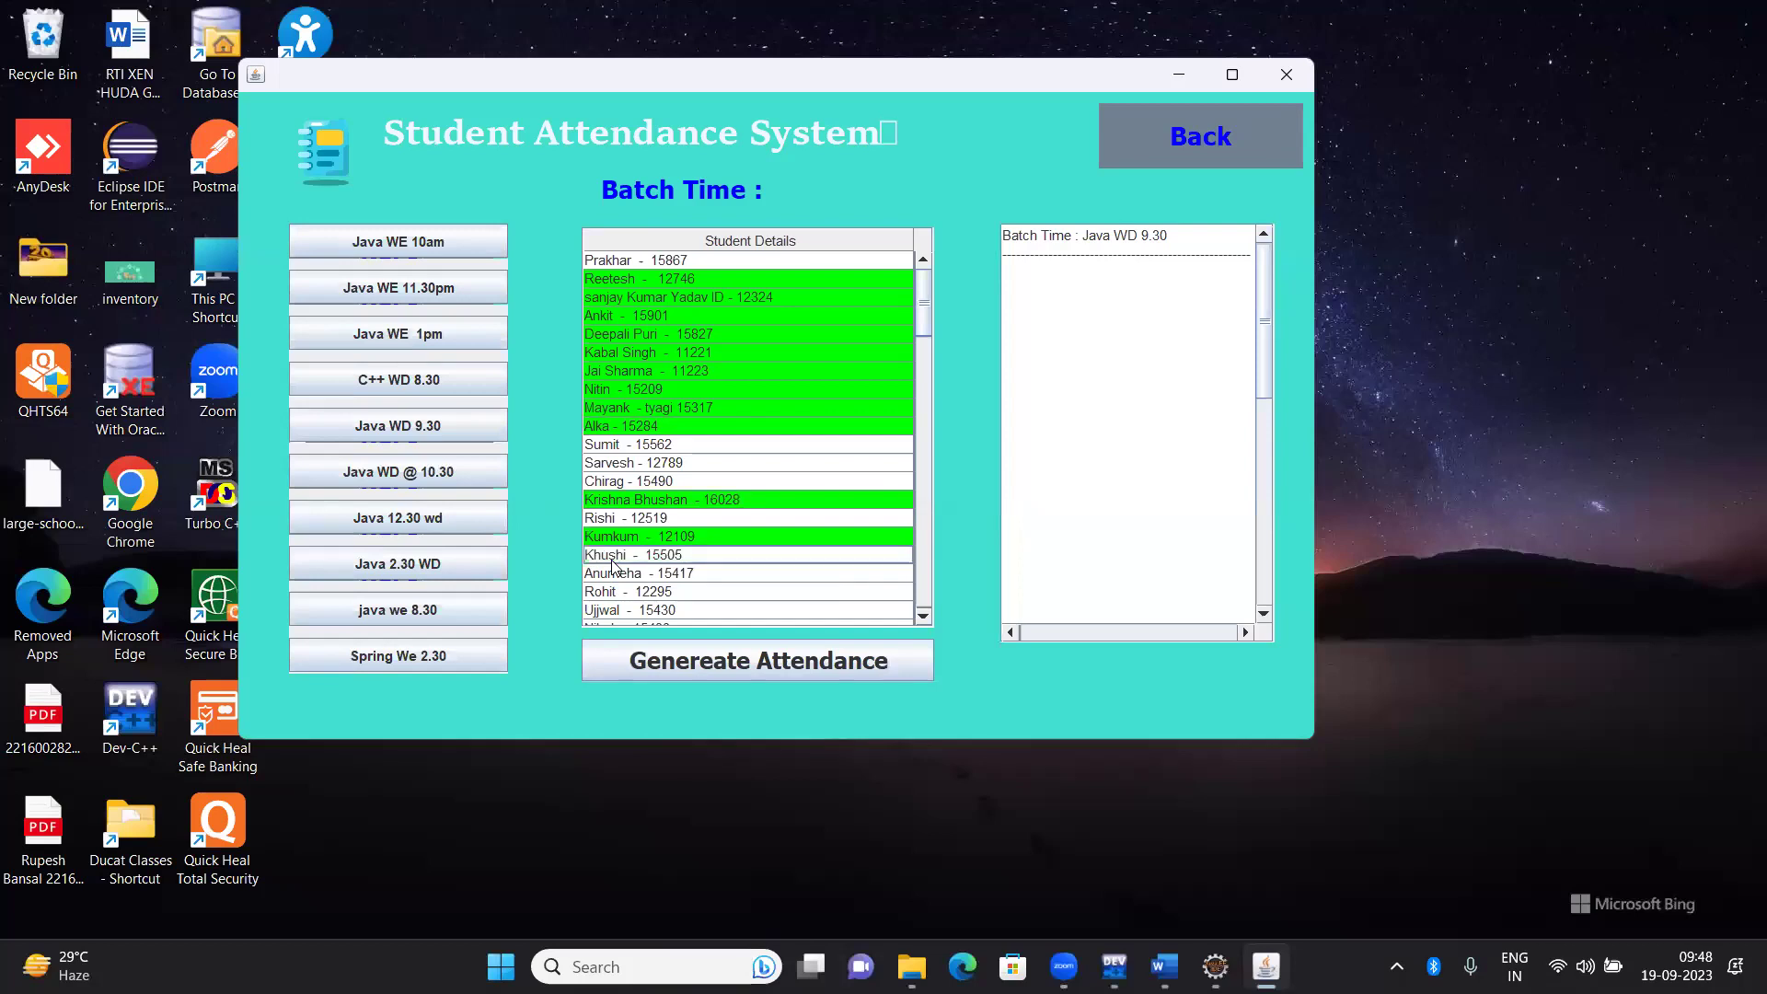
pyautogui.keyDown('ctrl'); pyautogui.click(652, 580); pyautogui.keyUp('ctrl')
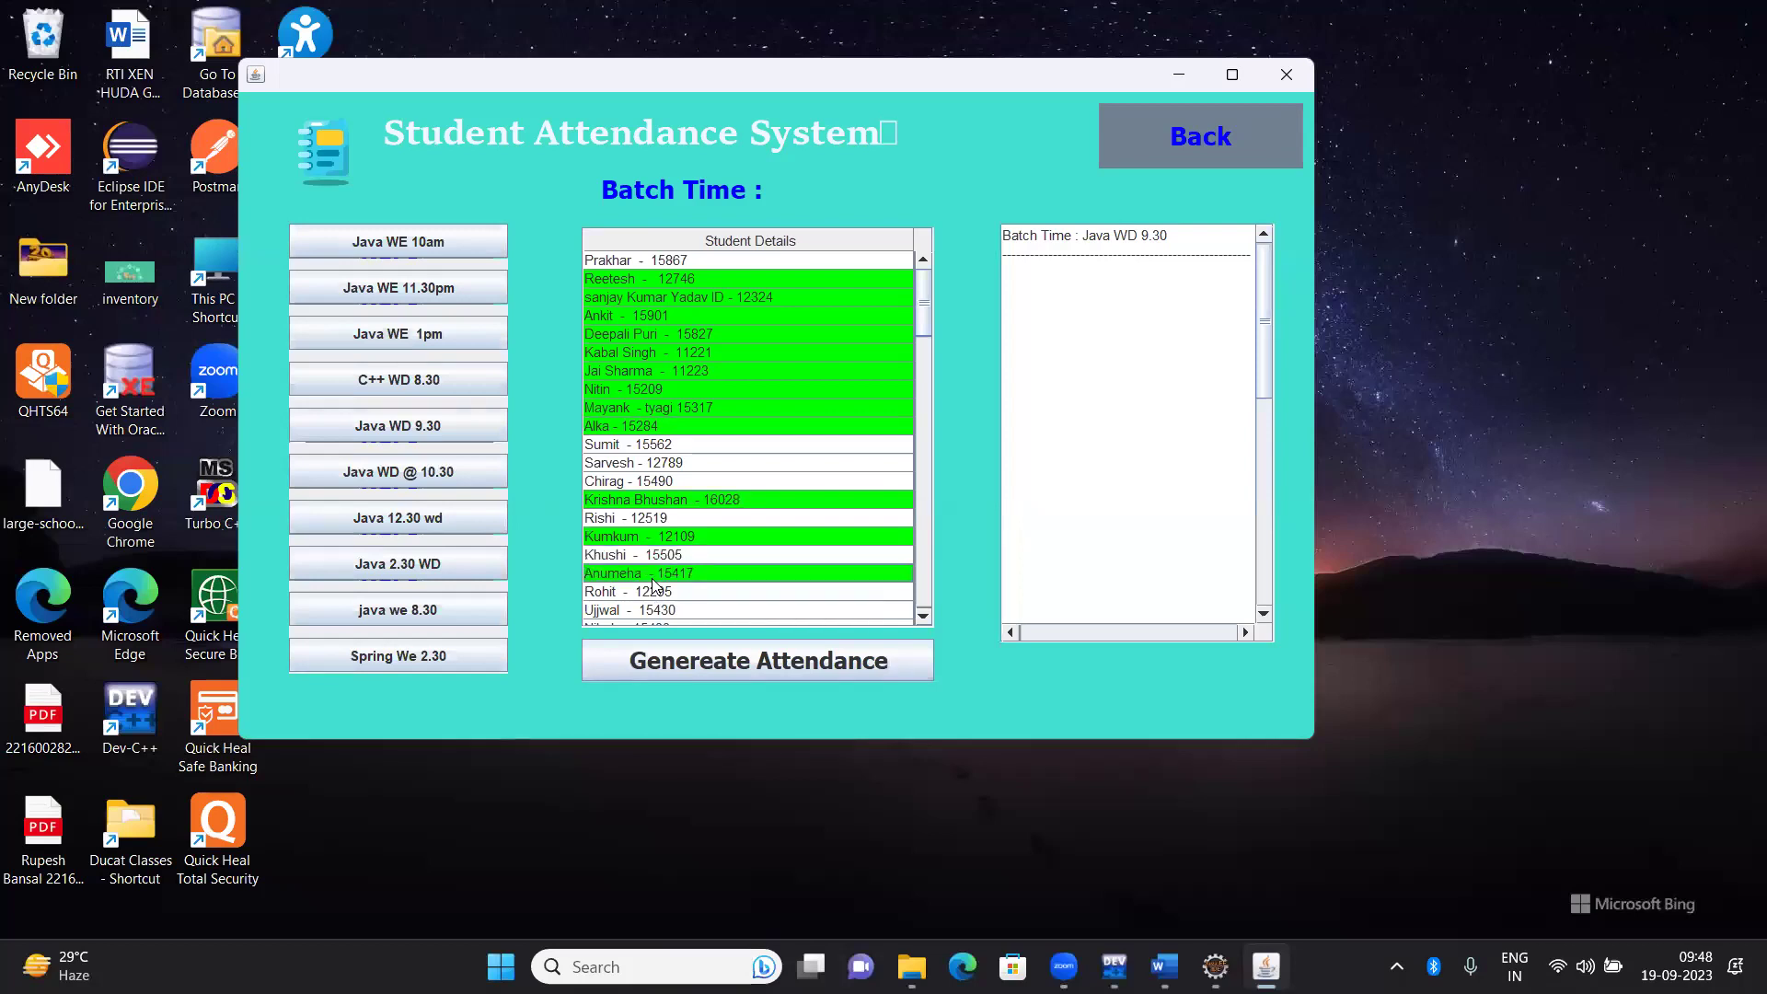
pyautogui.keyDown('ctrl'); pyautogui.click(648, 596); pyautogui.keyUp('ctrl')
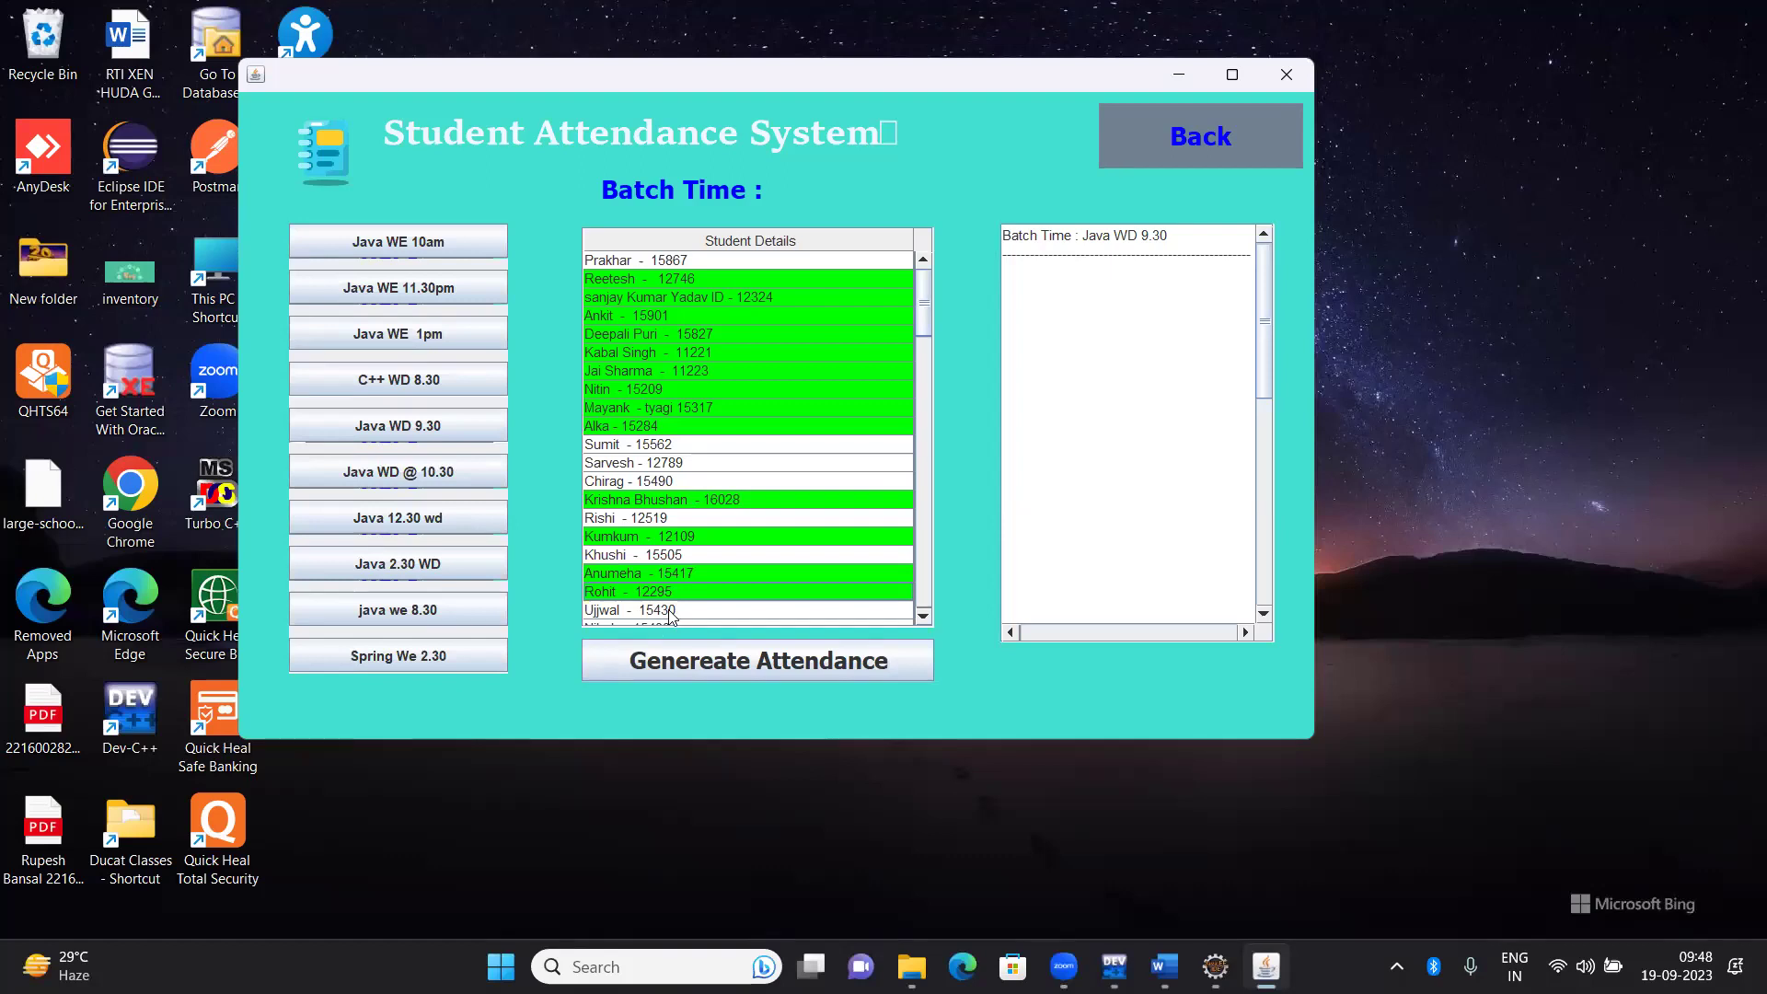
pyautogui.keyDown('ctrl'); pyautogui.click(815, 609); pyautogui.keyUp('ctrl')
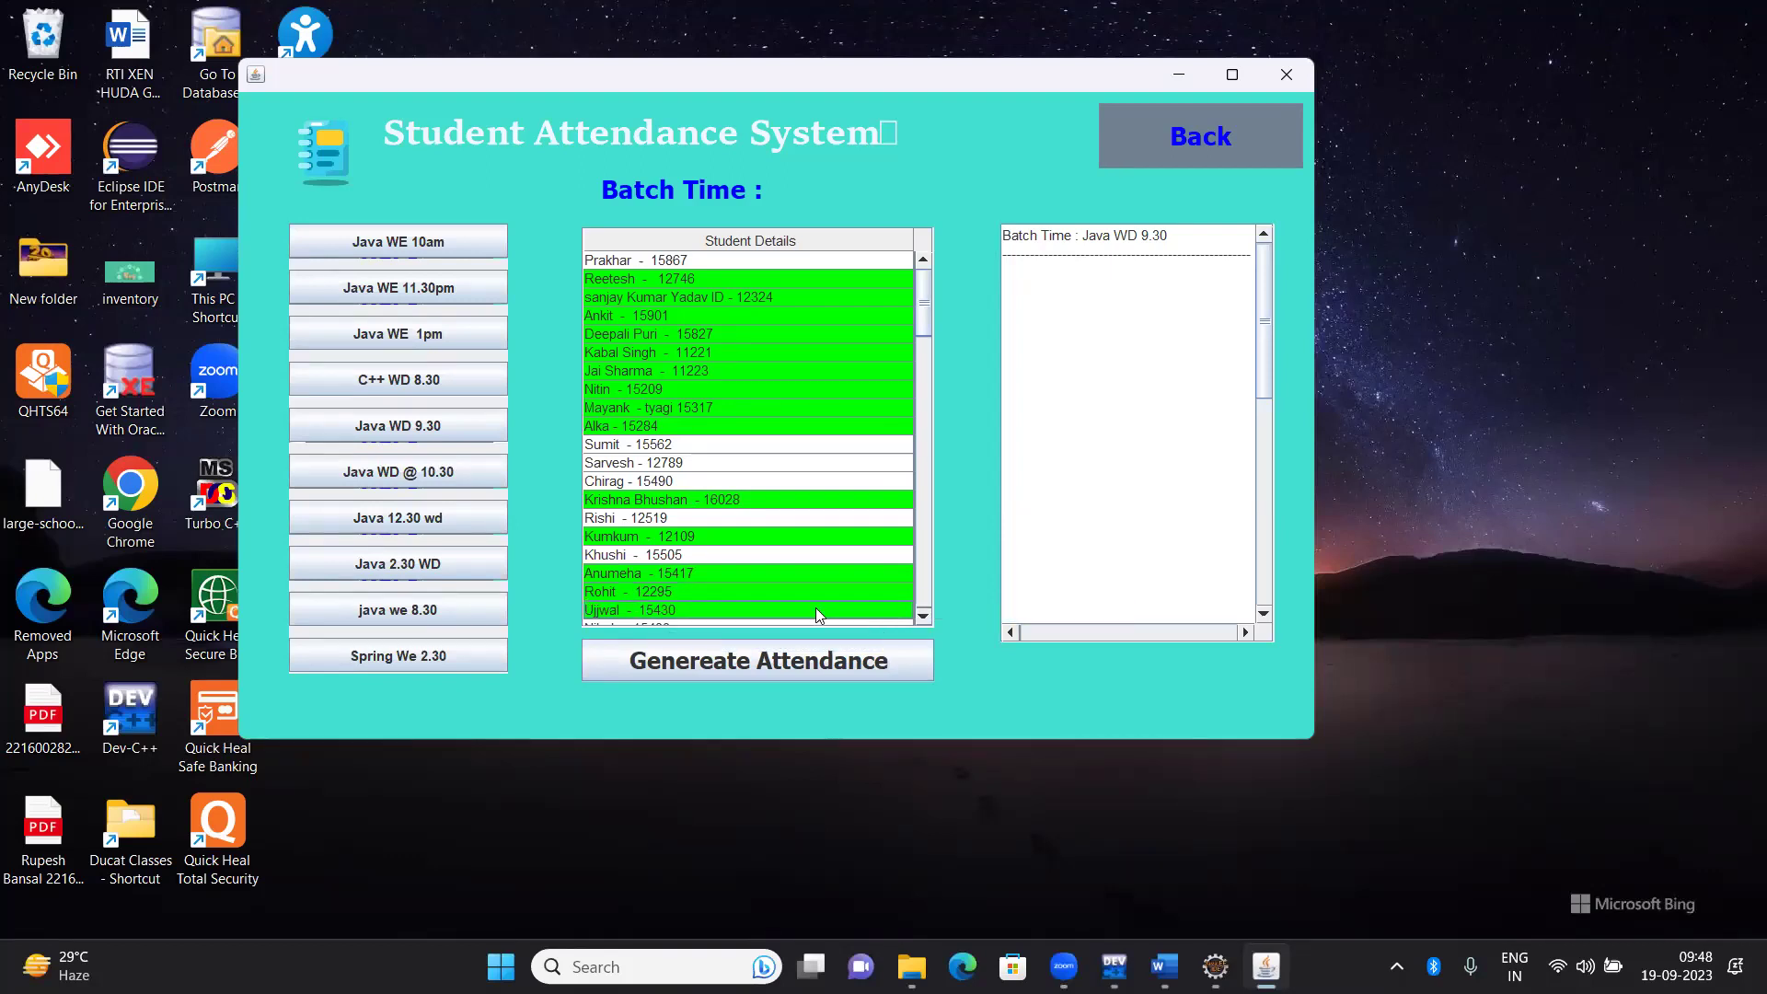
# Scroll down and mark more students present, undoing one accidental mark
pyautogui.scroll(-6, 926, 615)
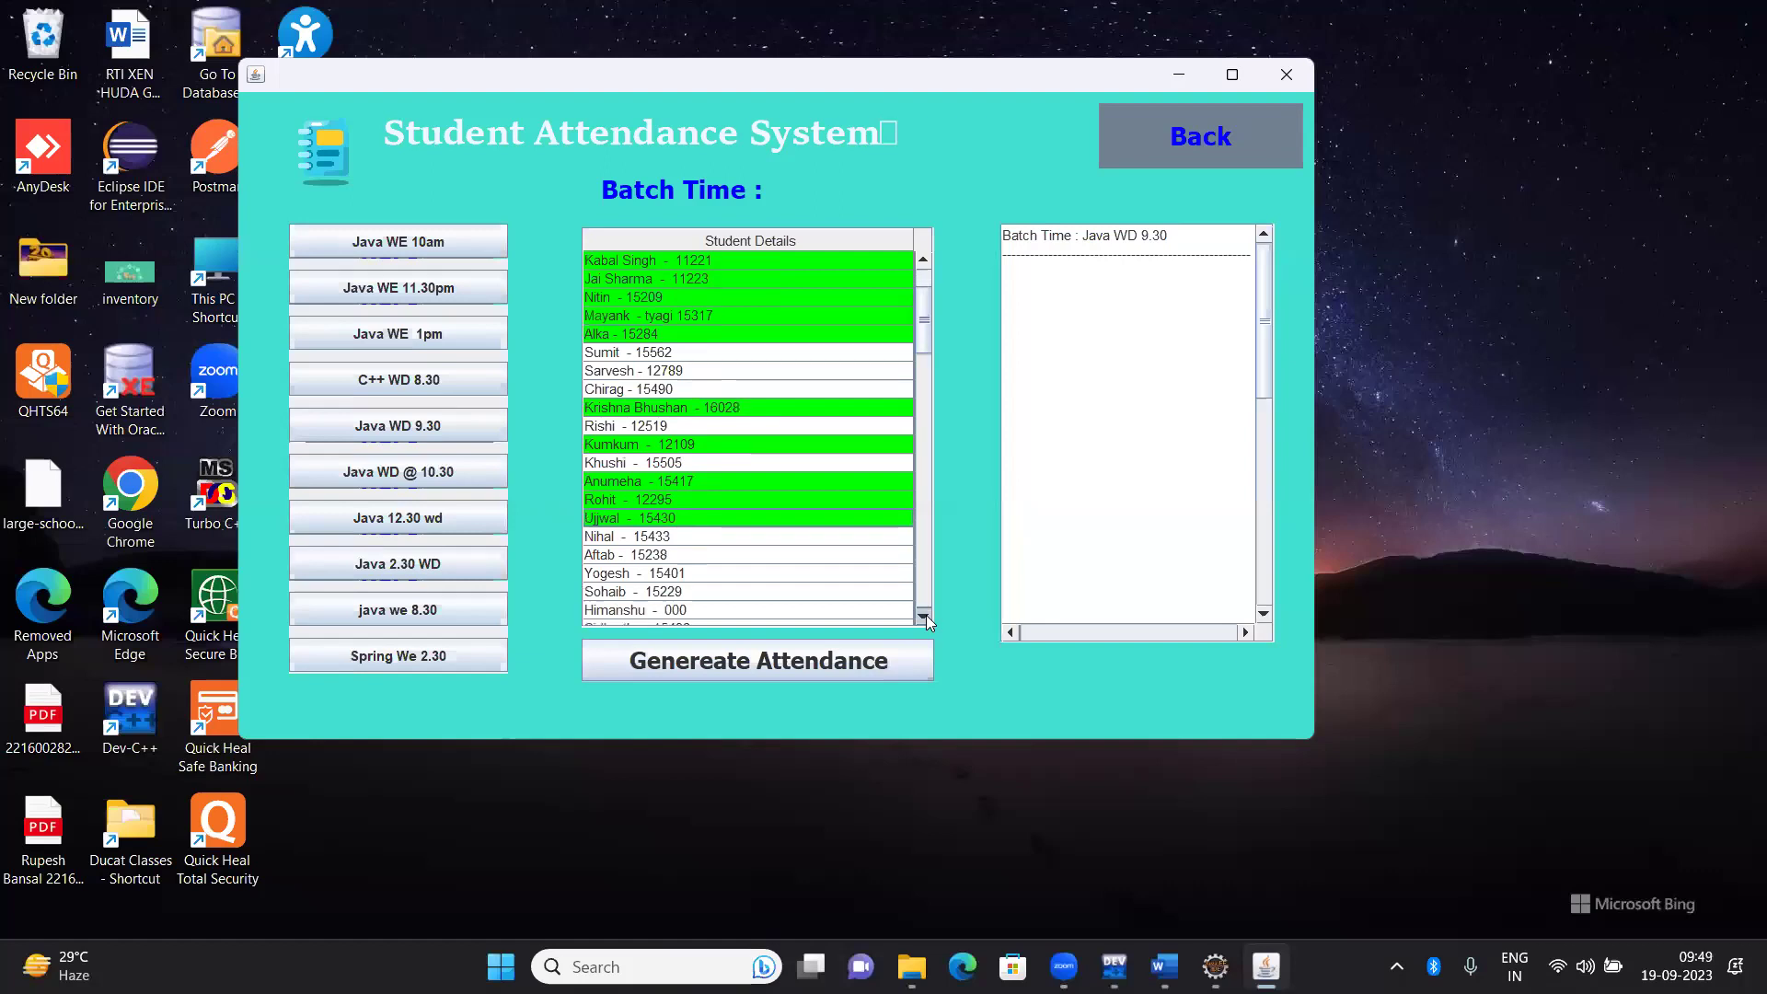
pyautogui.scroll(-2, 926, 615)
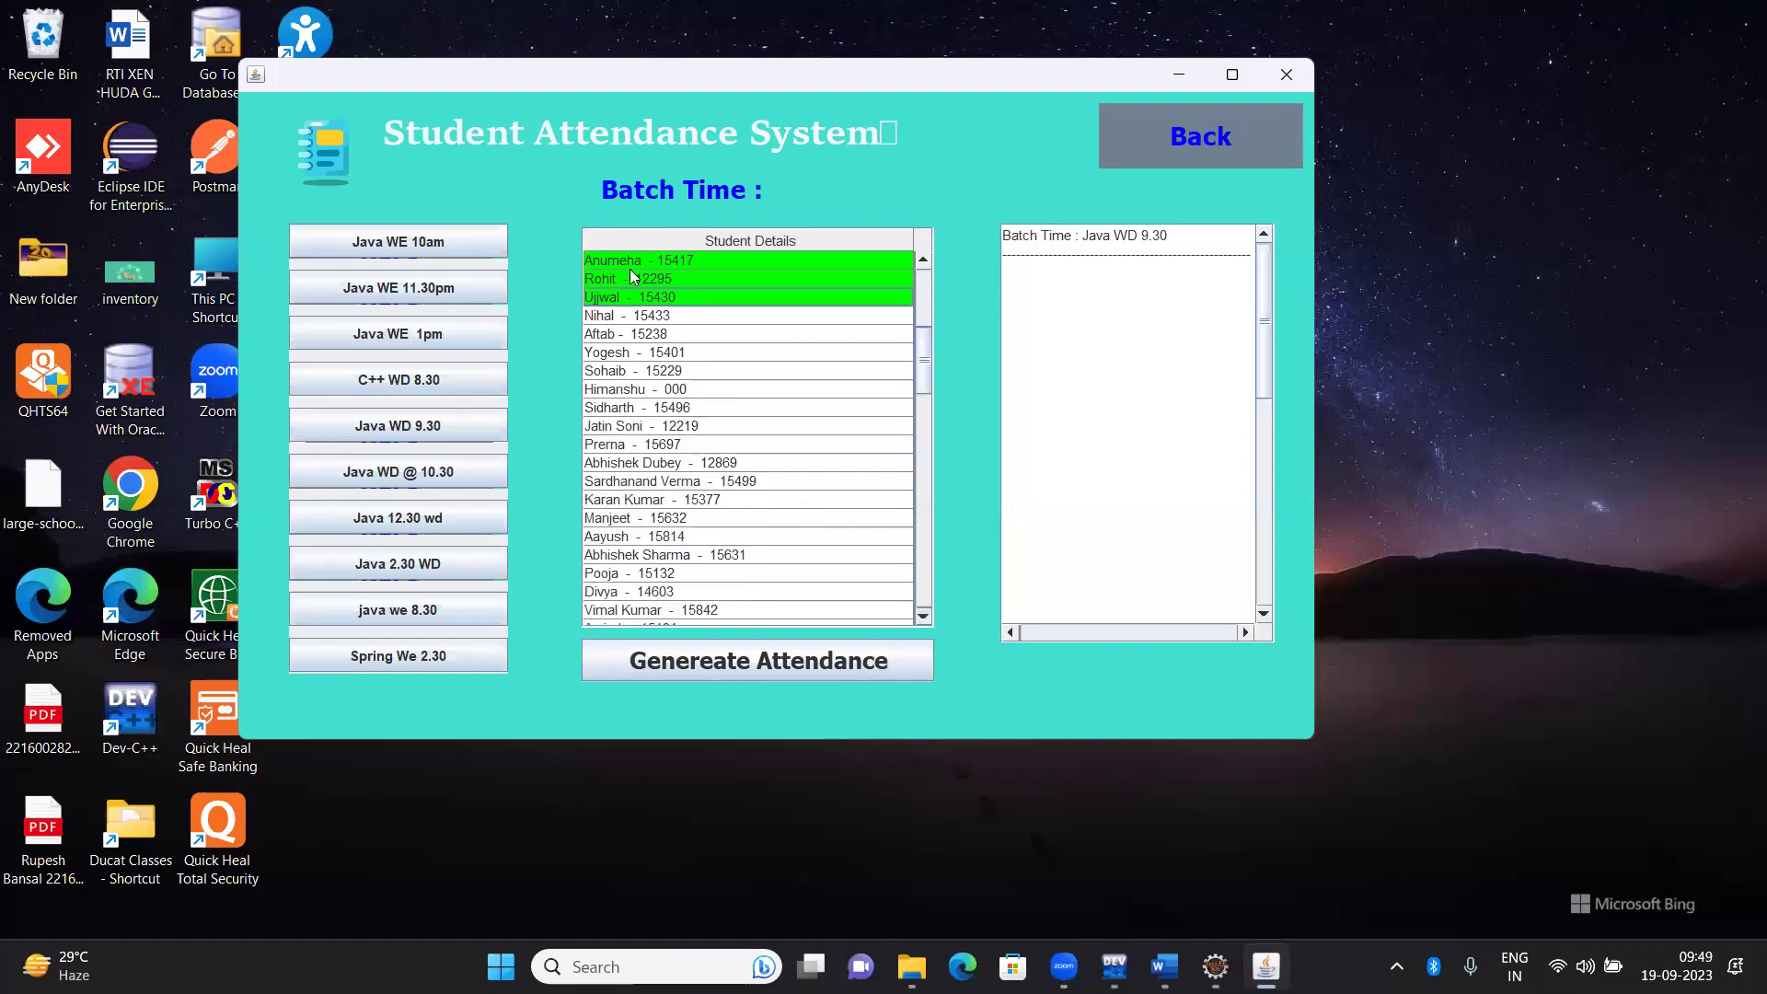
pyautogui.keyDown('ctrl'); pyautogui.click(627, 317); pyautogui.keyUp('ctrl')
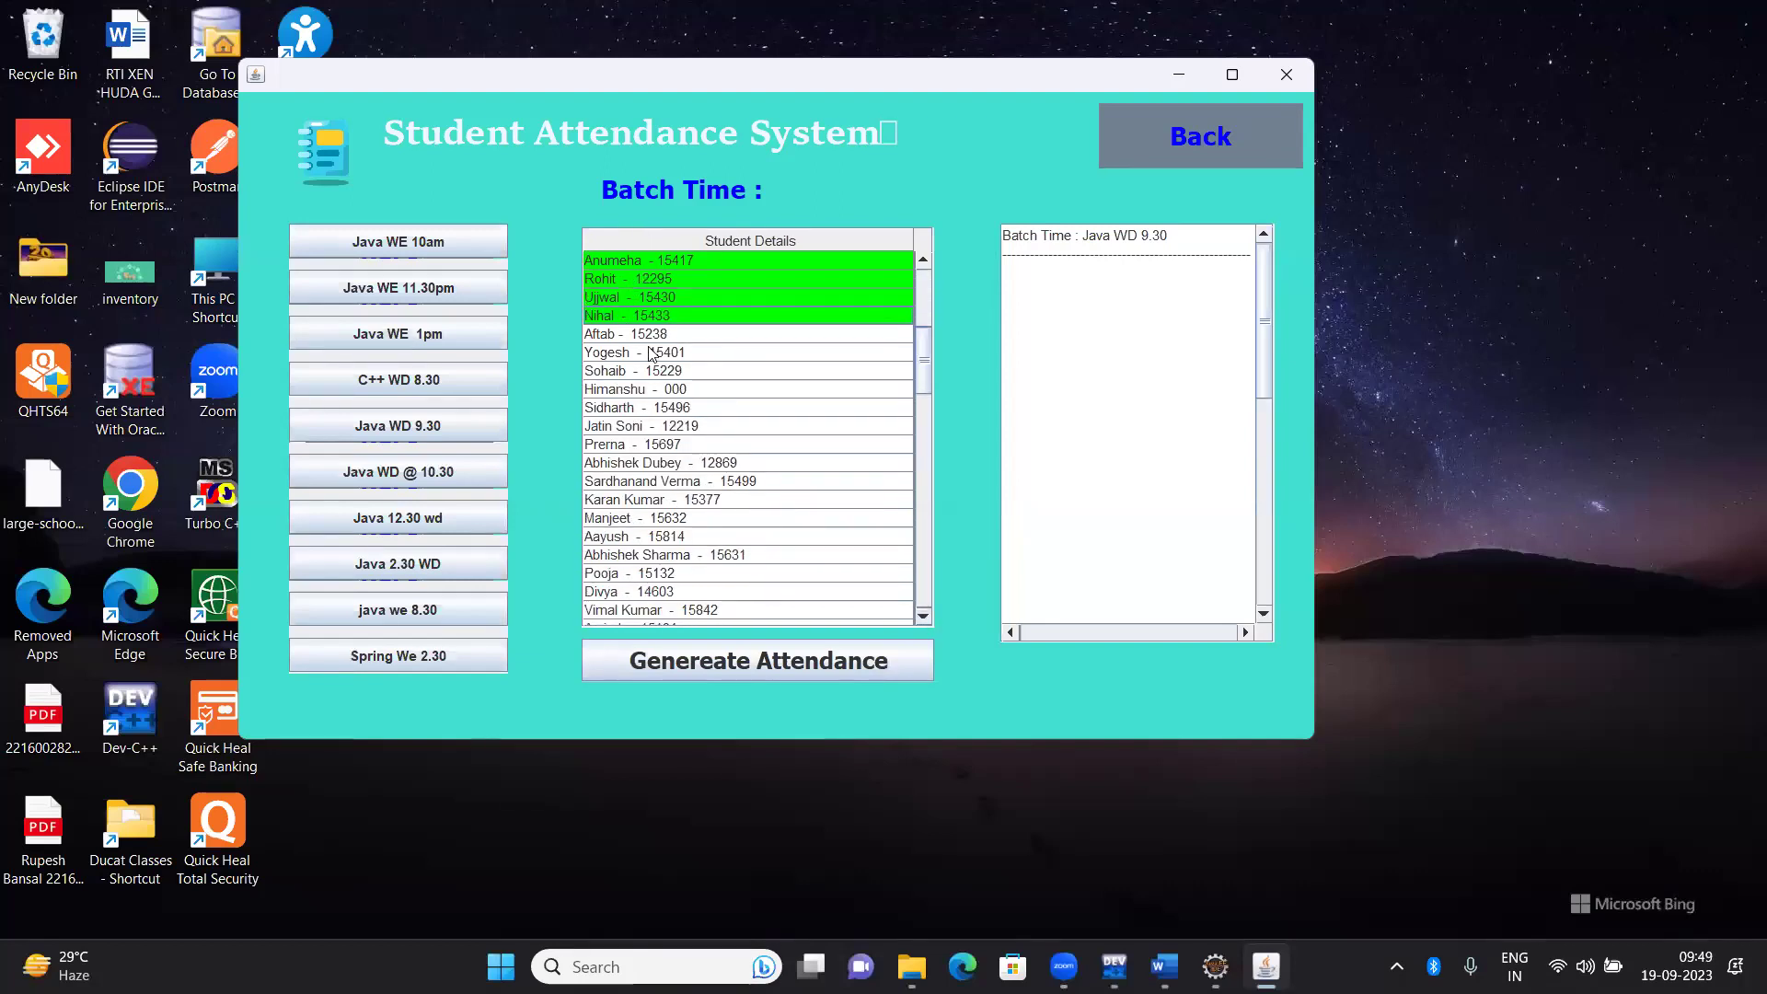
pyautogui.keyDown('ctrl'); pyautogui.click(635, 335); pyautogui.keyUp('ctrl')
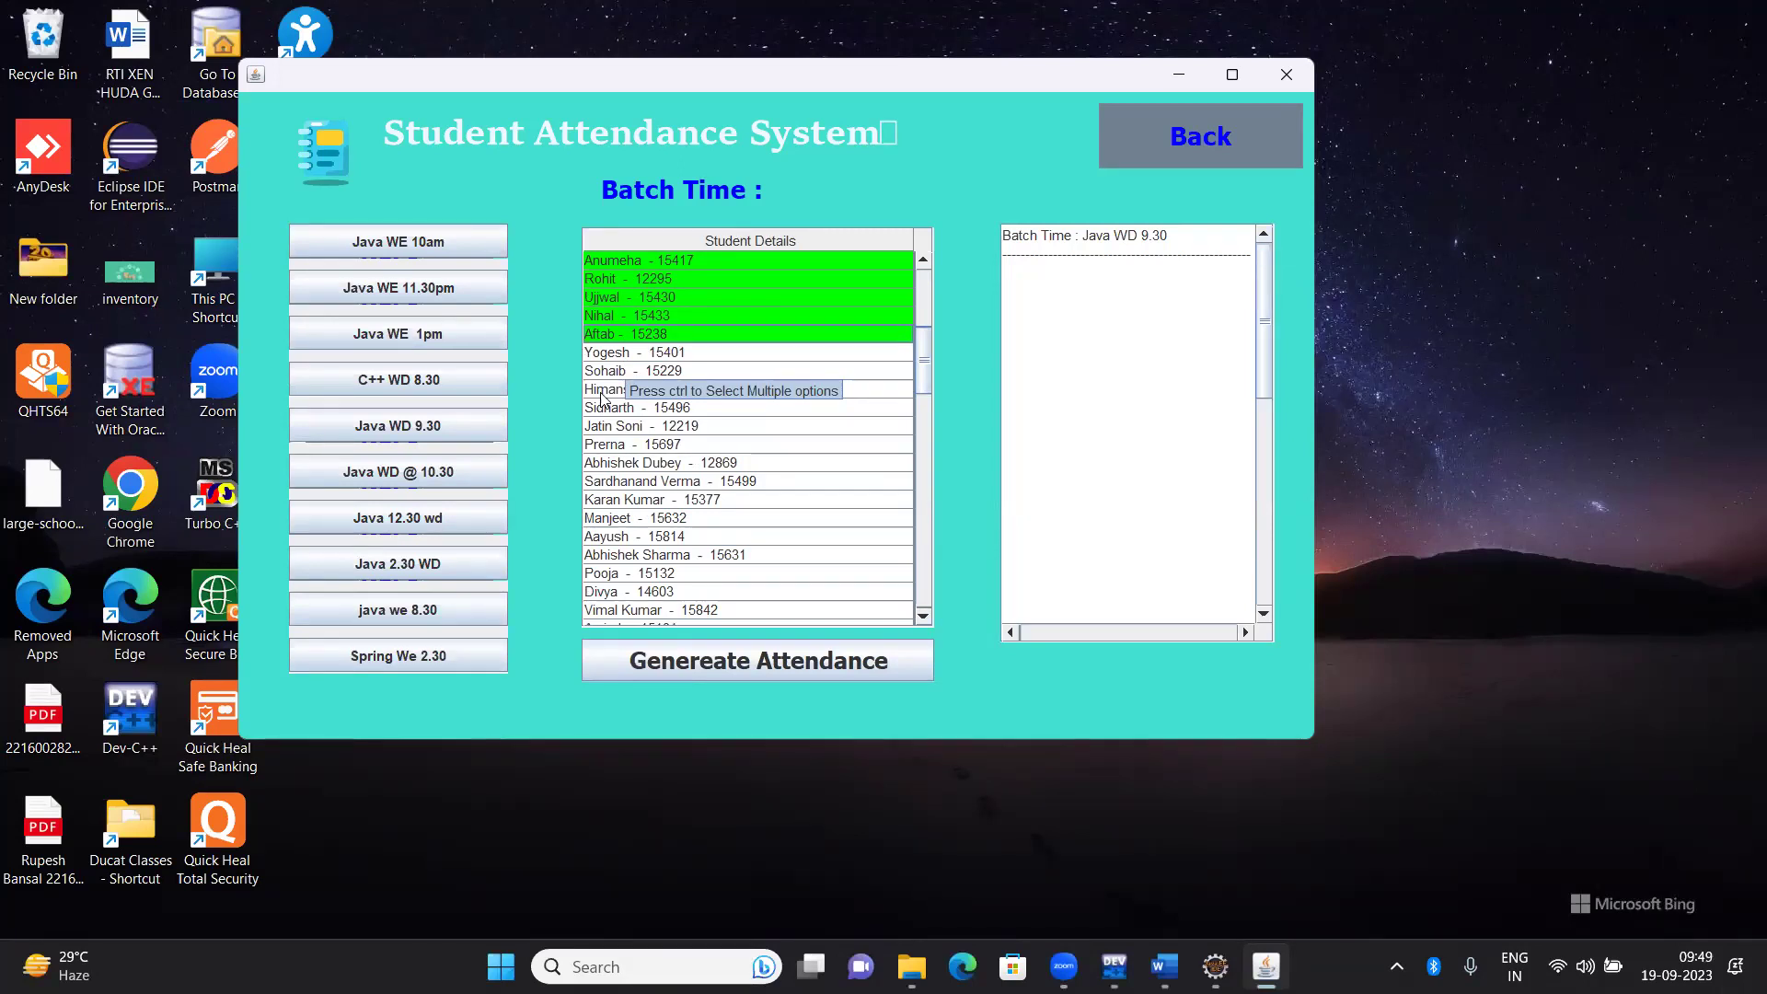
pyautogui.keyDown('ctrl'); pyautogui.click(599, 390); pyautogui.keyUp('ctrl')
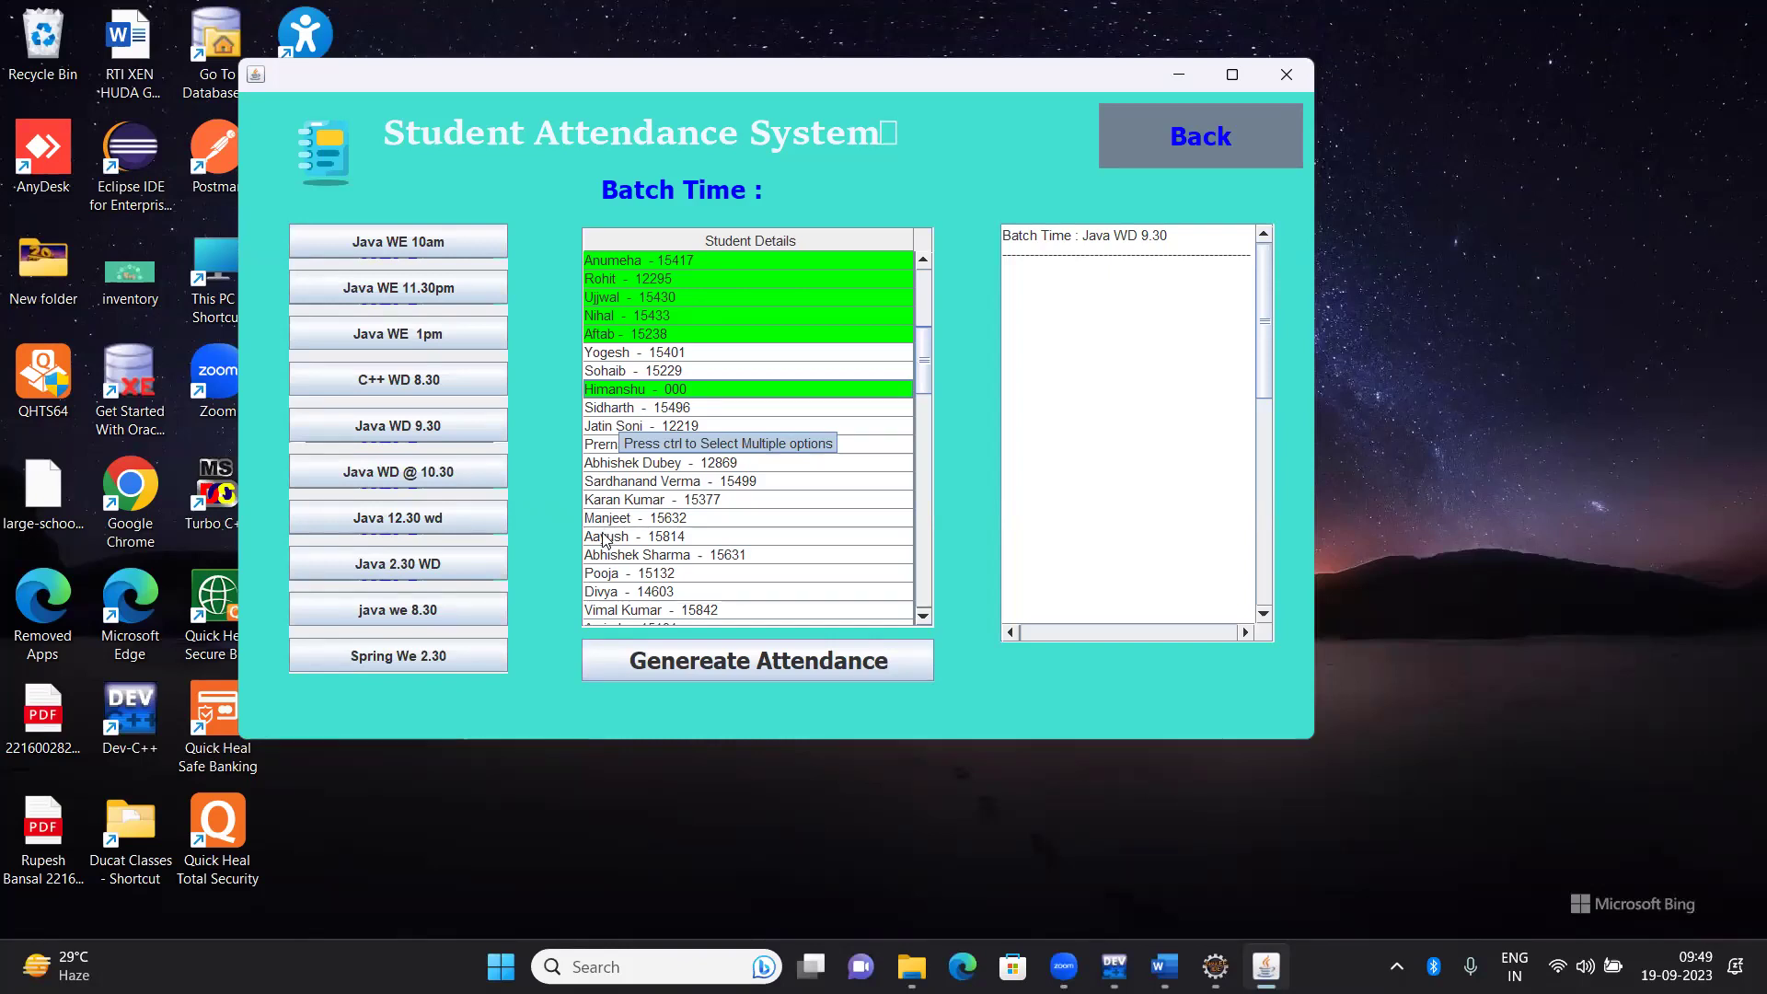
pyautogui.keyDown('ctrl'); pyautogui.click(609, 540); pyautogui.keyUp('ctrl')
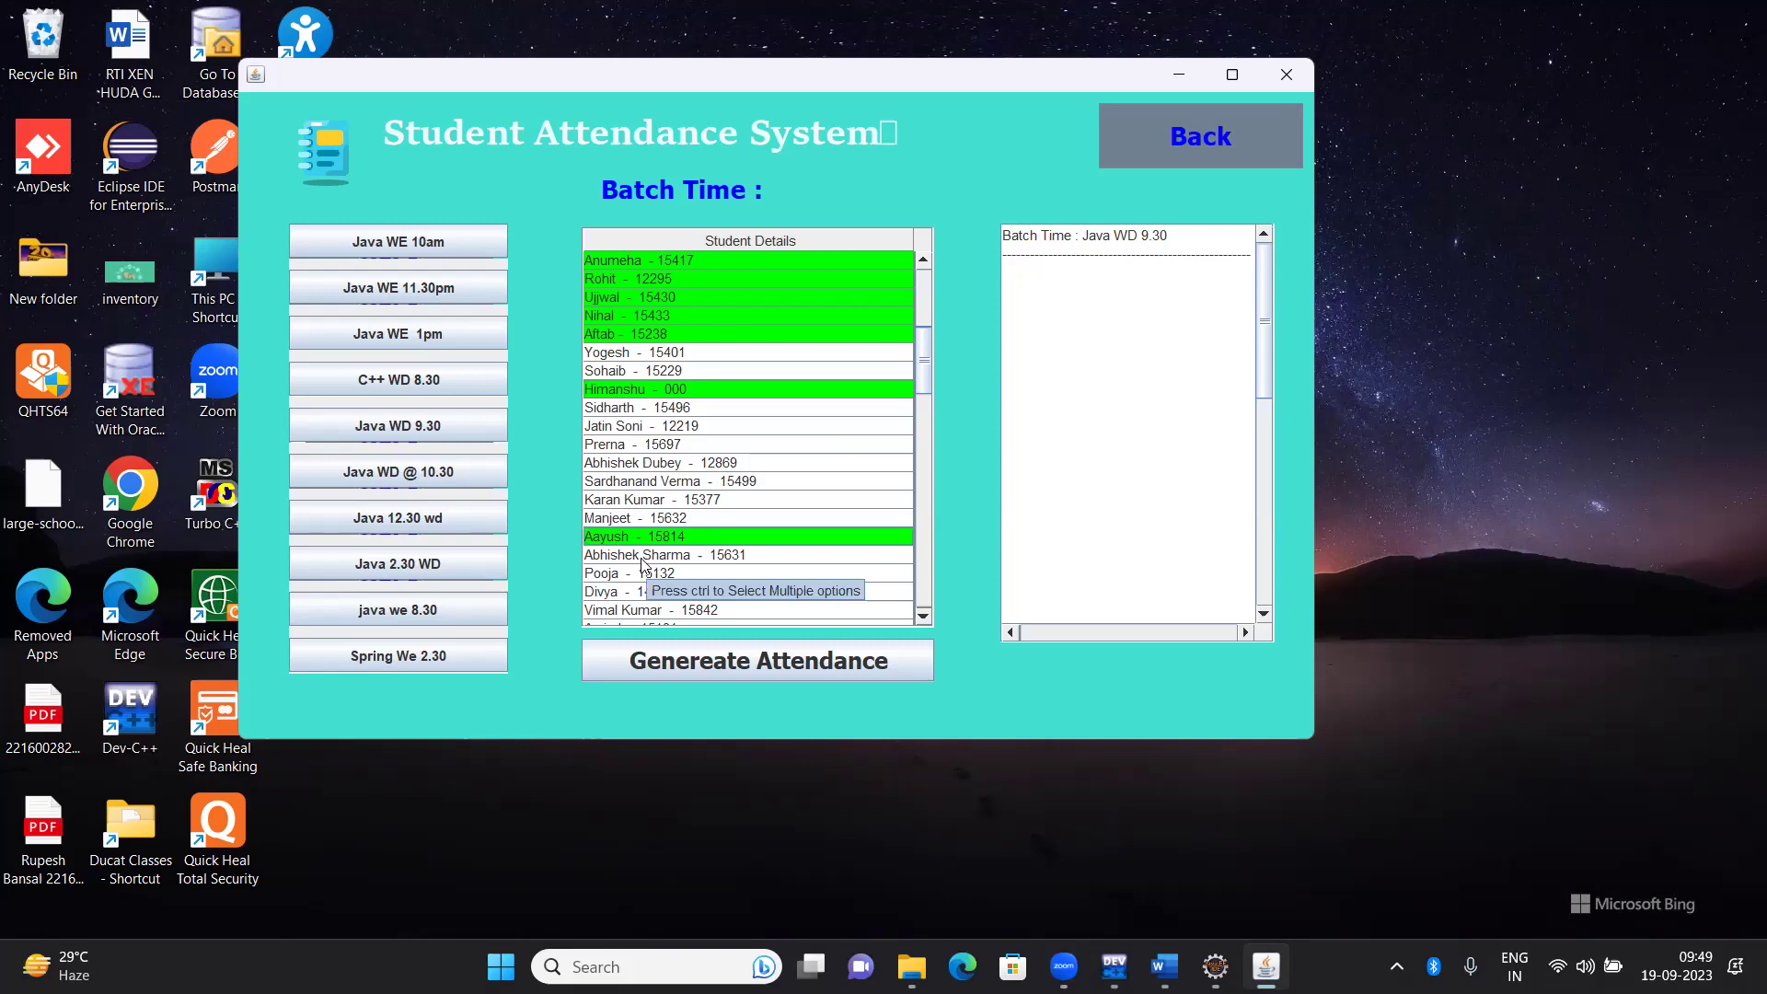
pyautogui.keyDown('ctrl'); pyautogui.click(616, 580); pyautogui.keyUp('ctrl')
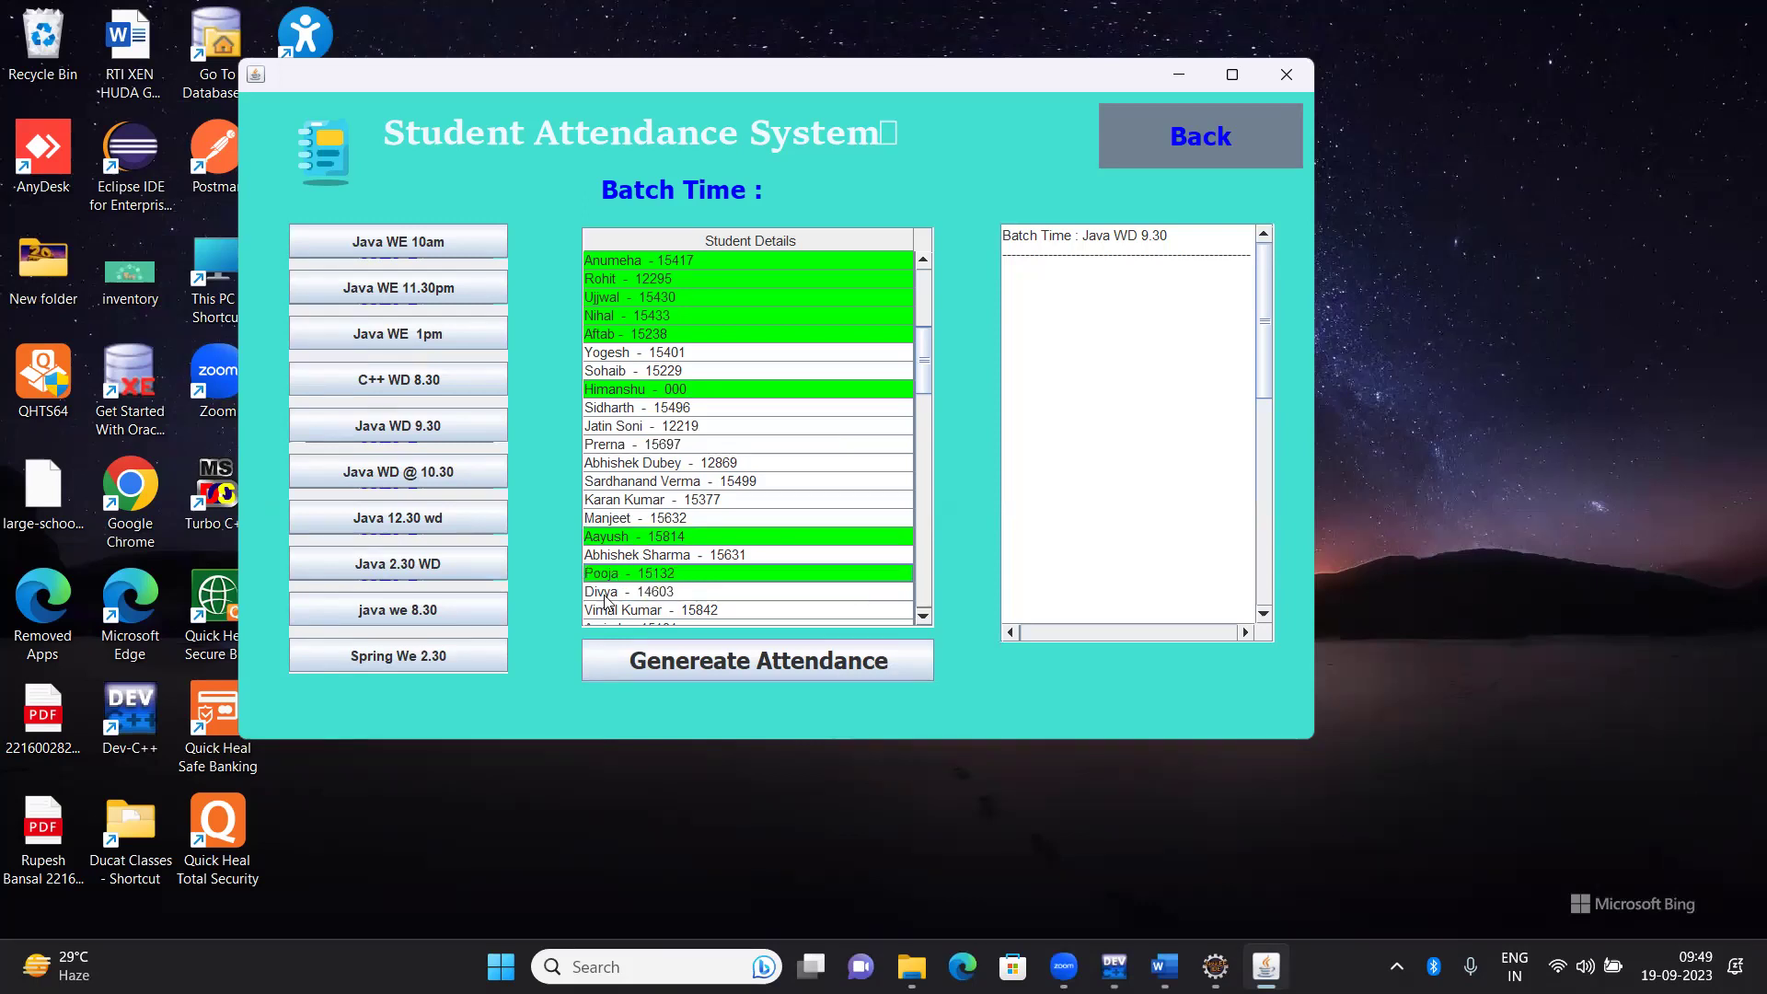
pyautogui.keyDown('ctrl'); pyautogui.click(605, 598); pyautogui.keyUp('ctrl')
pyautogui.keyDown('ctrl'); pyautogui.click(605, 595); pyautogui.keyUp('ctrl')
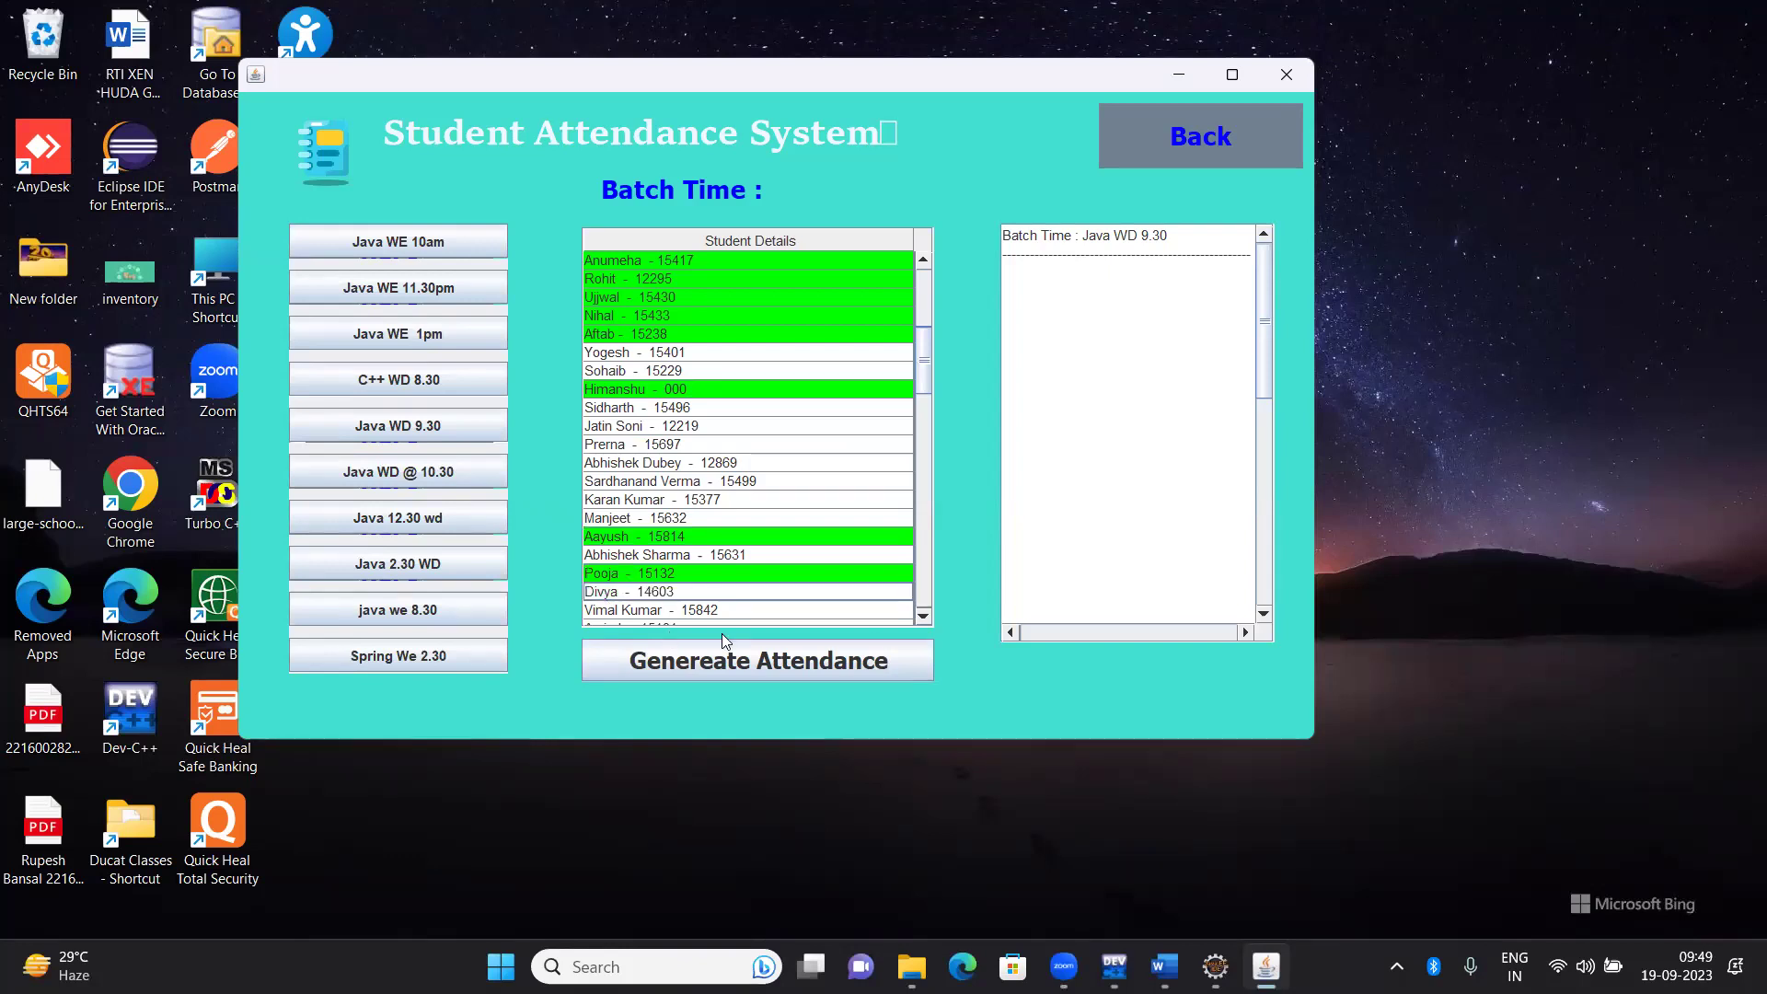
pyautogui.click(804, 810)
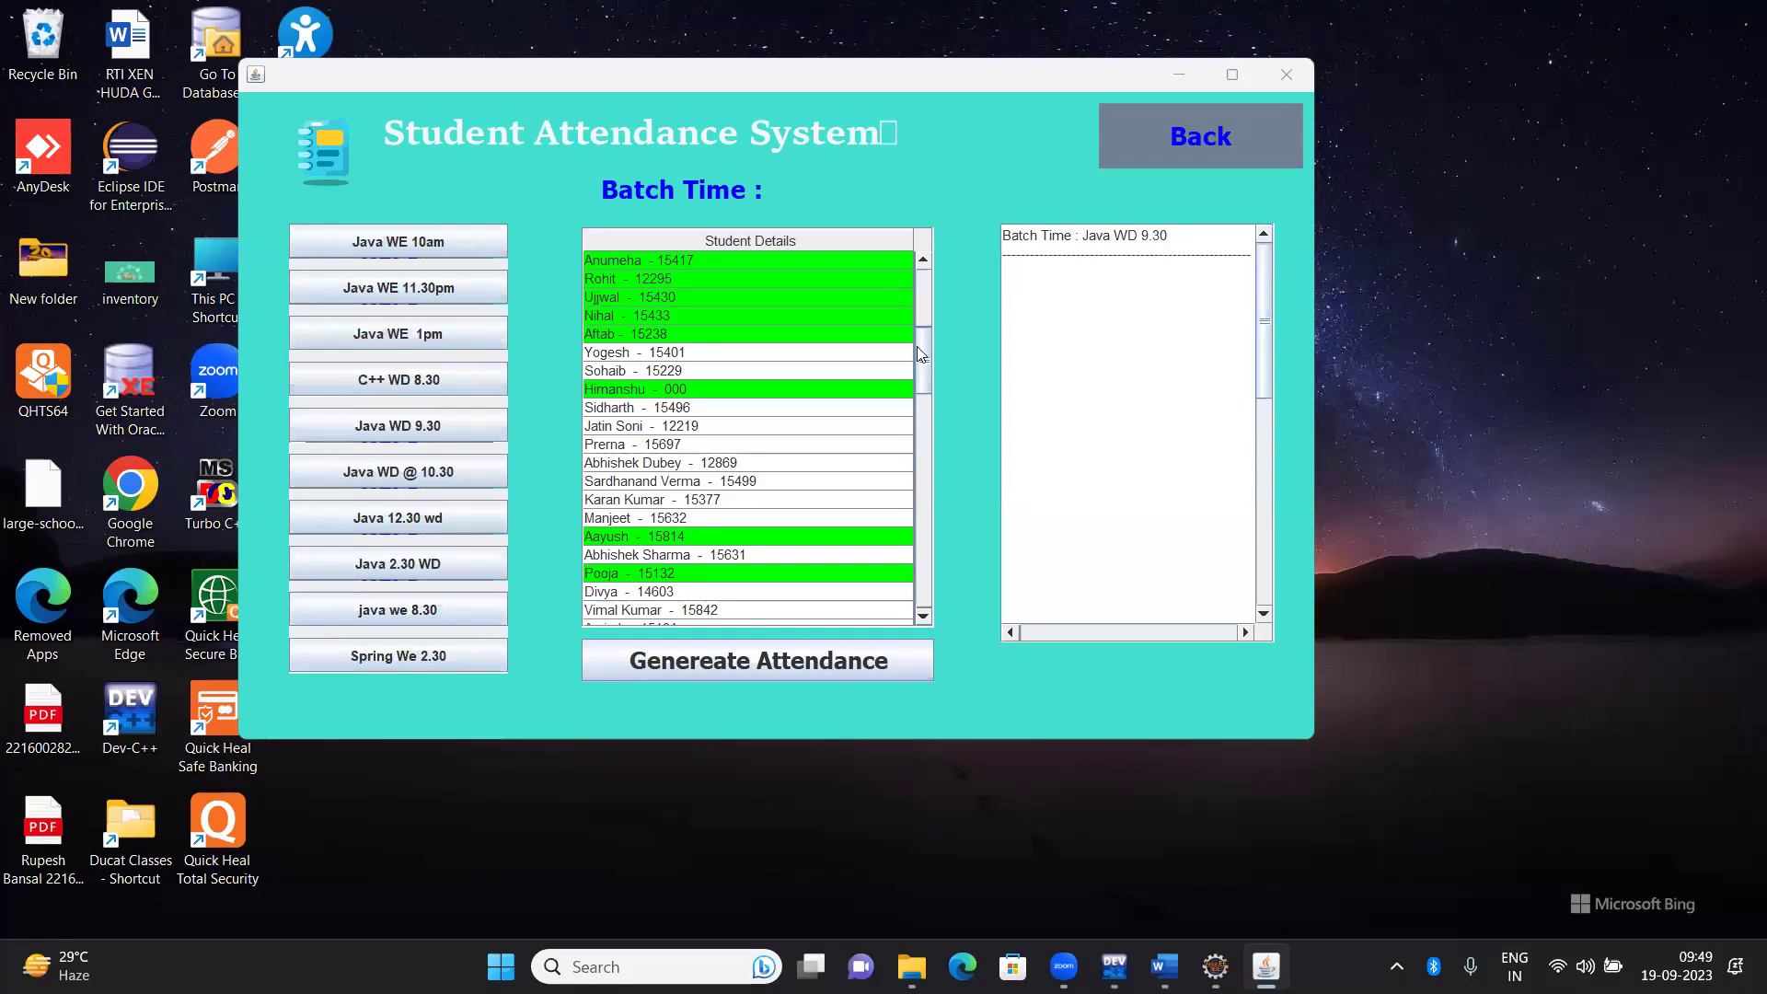
# Mark another student near the top and four further down present, undoing one mistake
pyautogui.click(916, 297)
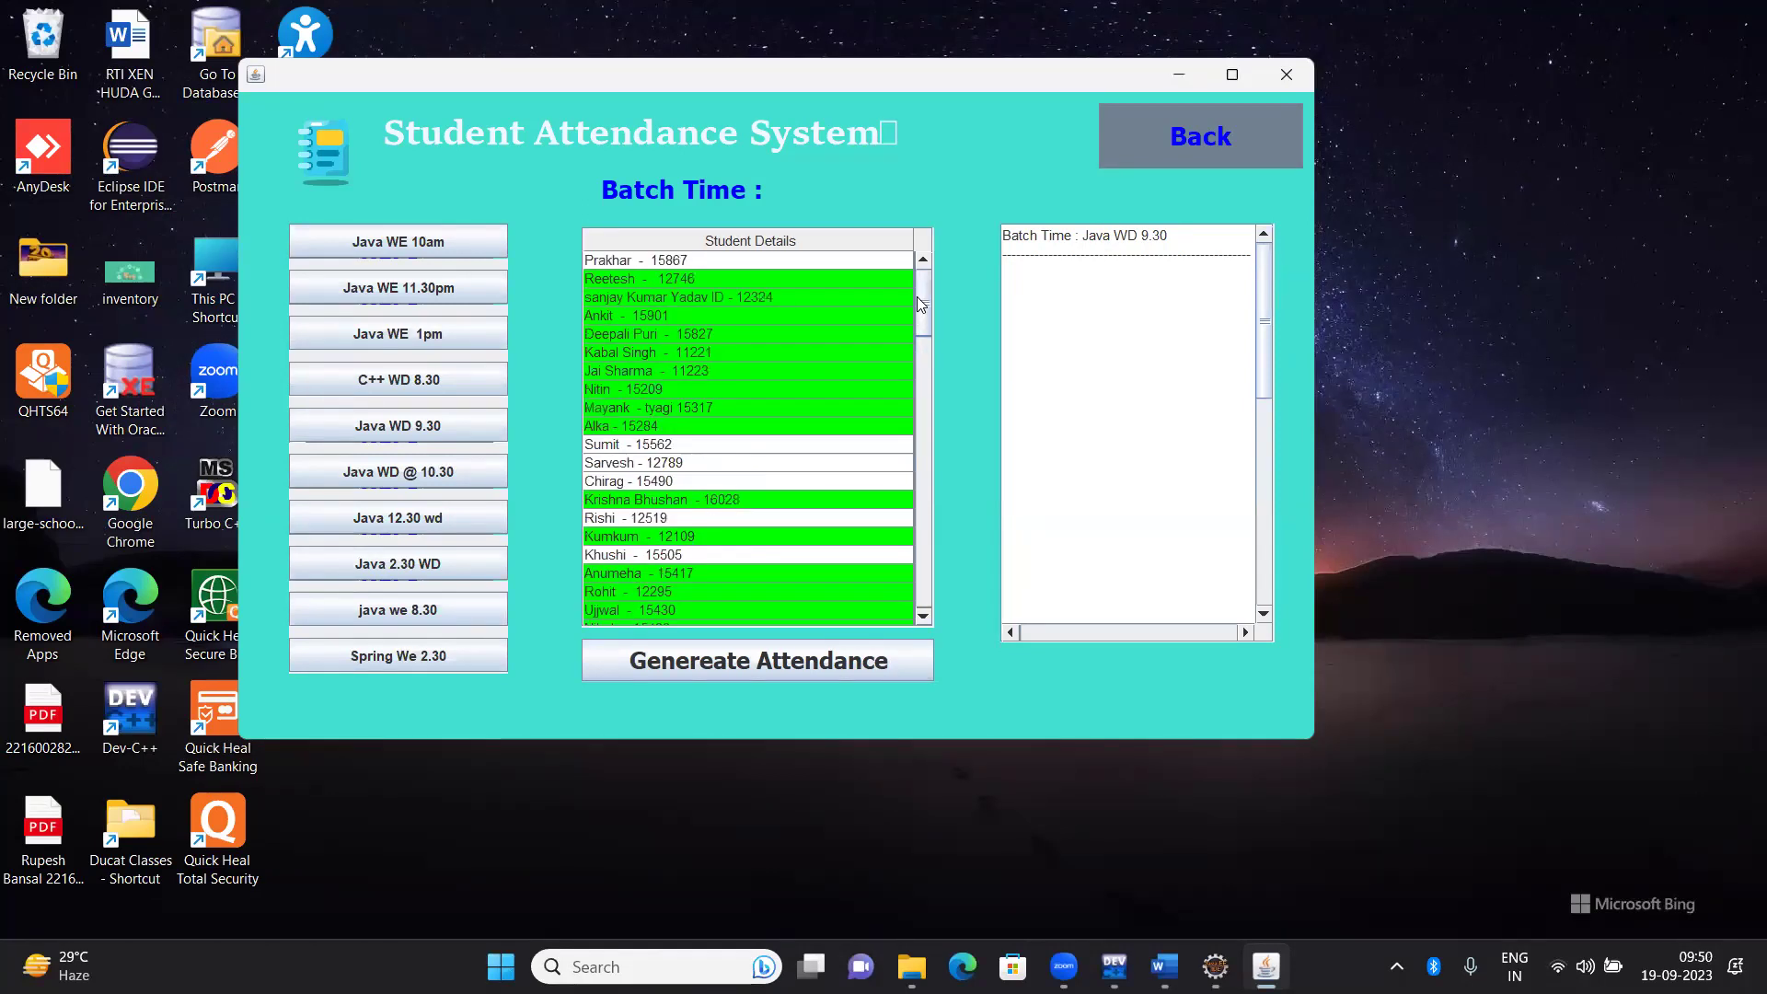
pyautogui.click(604, 486)
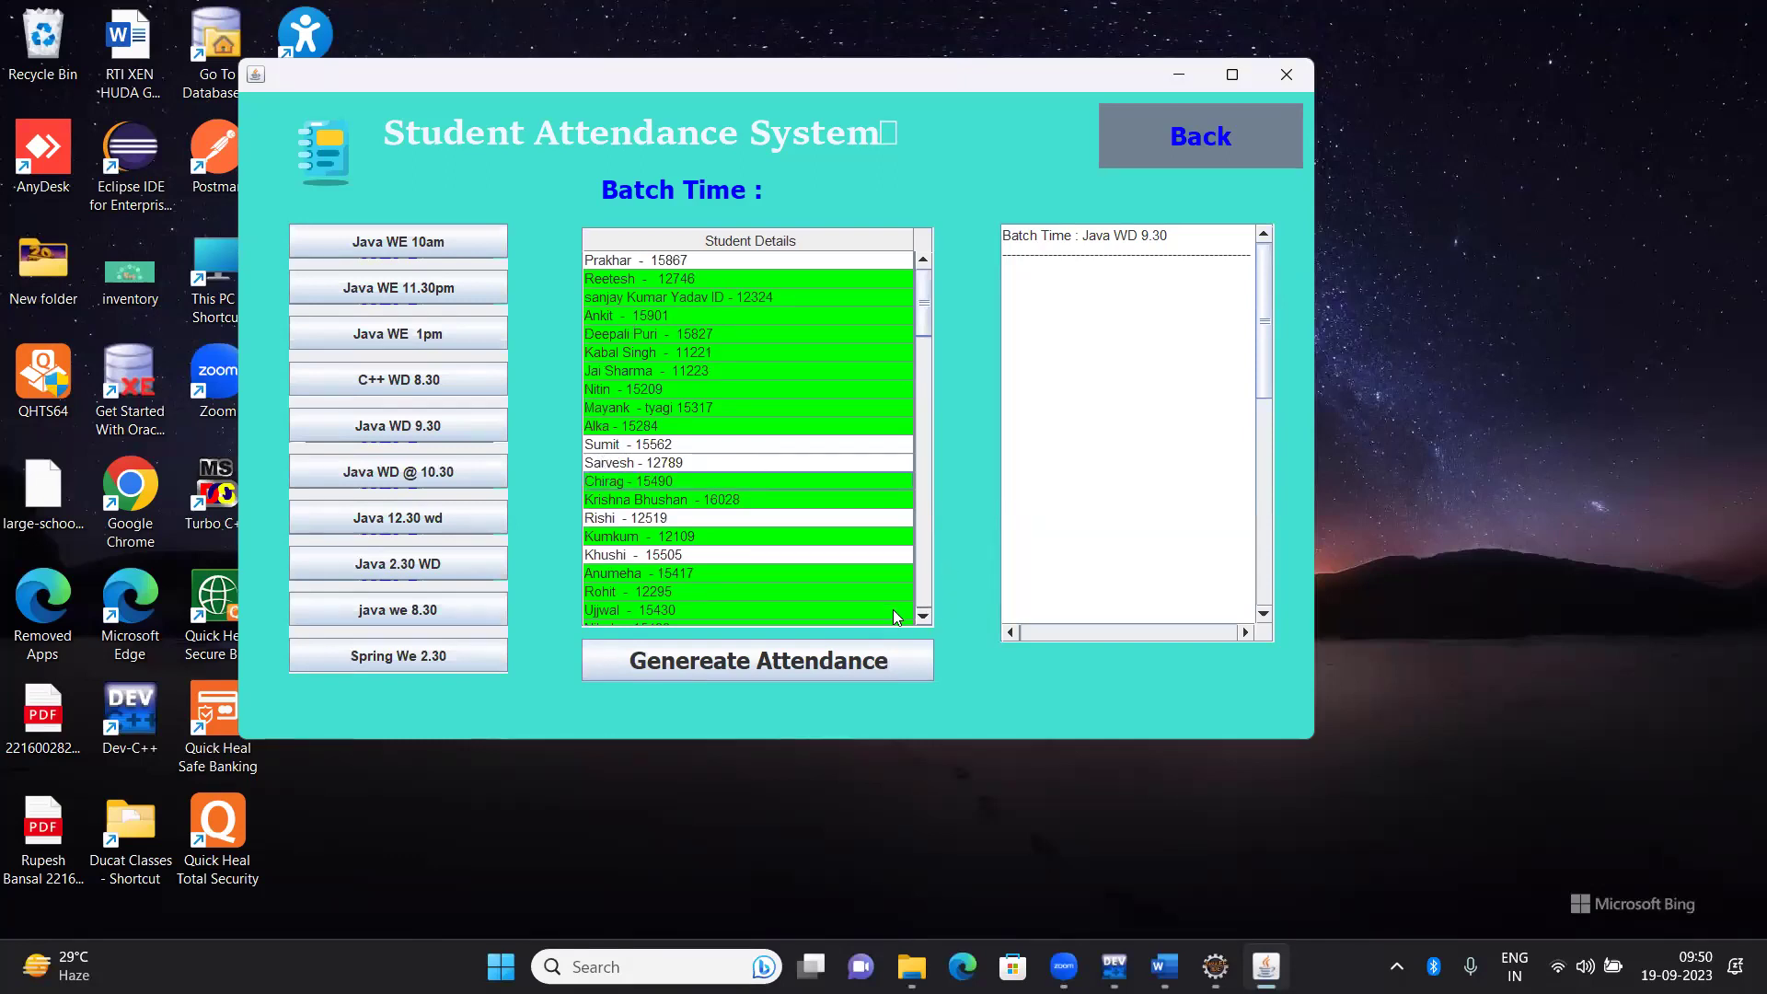
pyautogui.scroll(-4, 920, 614)
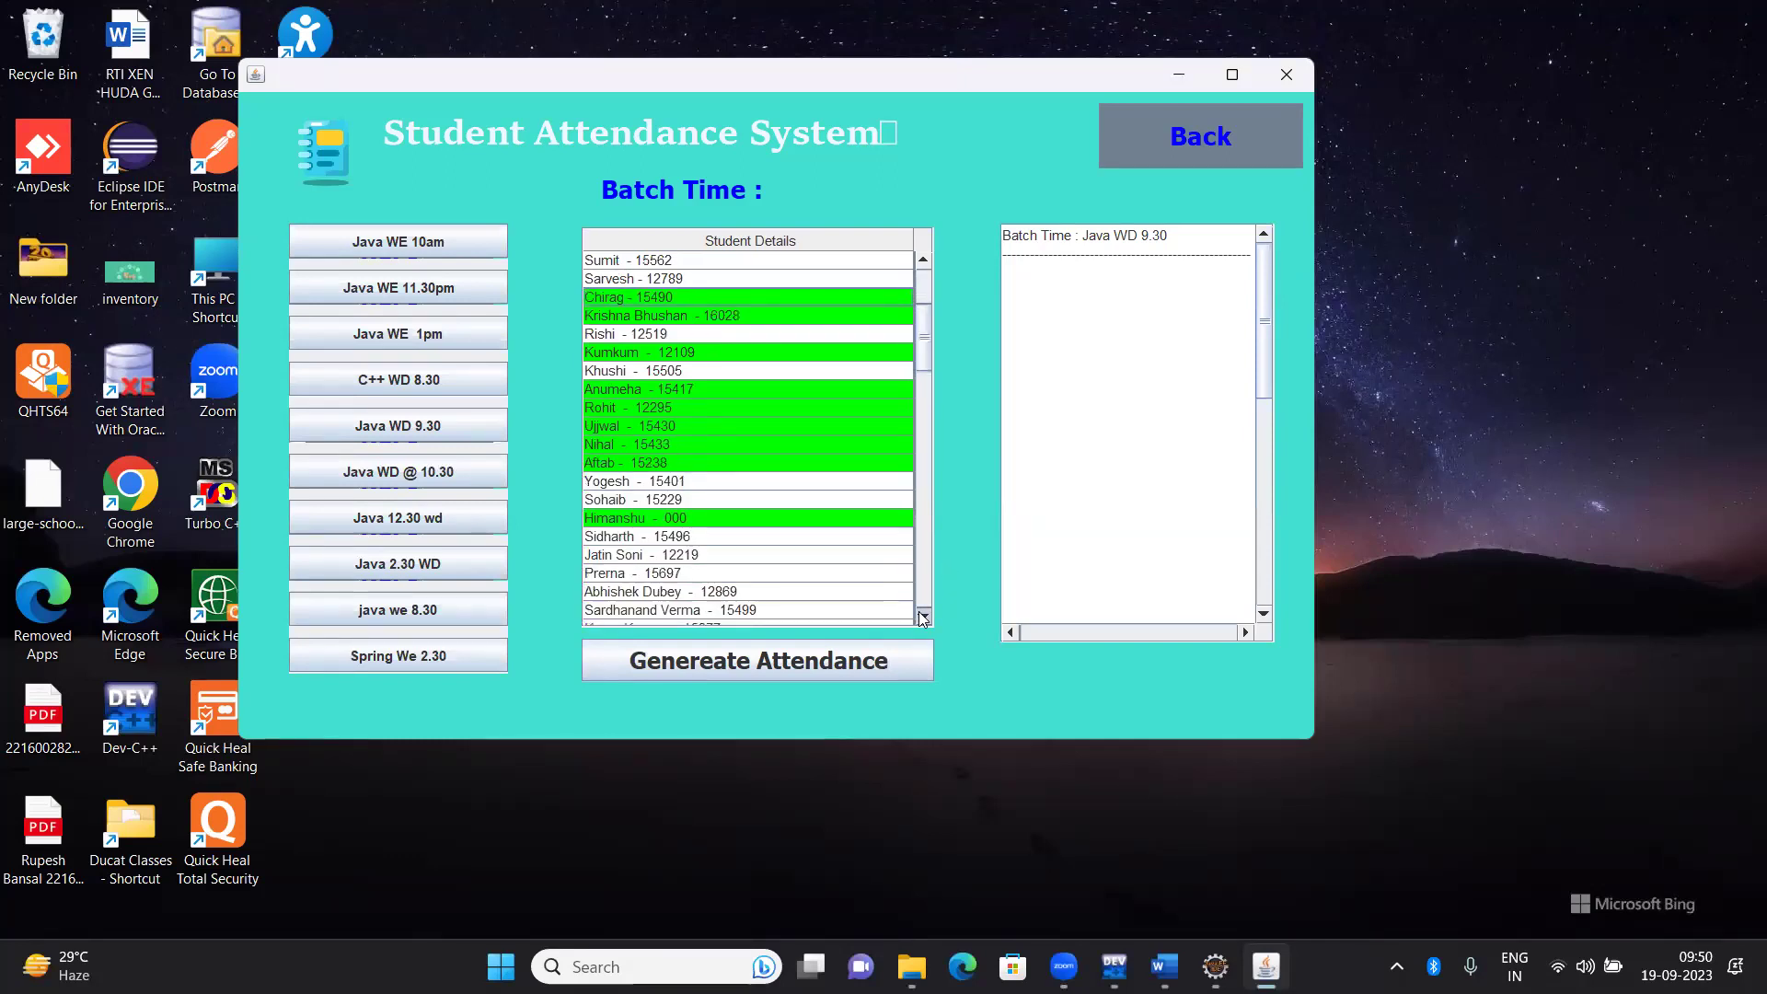
pyautogui.scroll(-4, 921, 619)
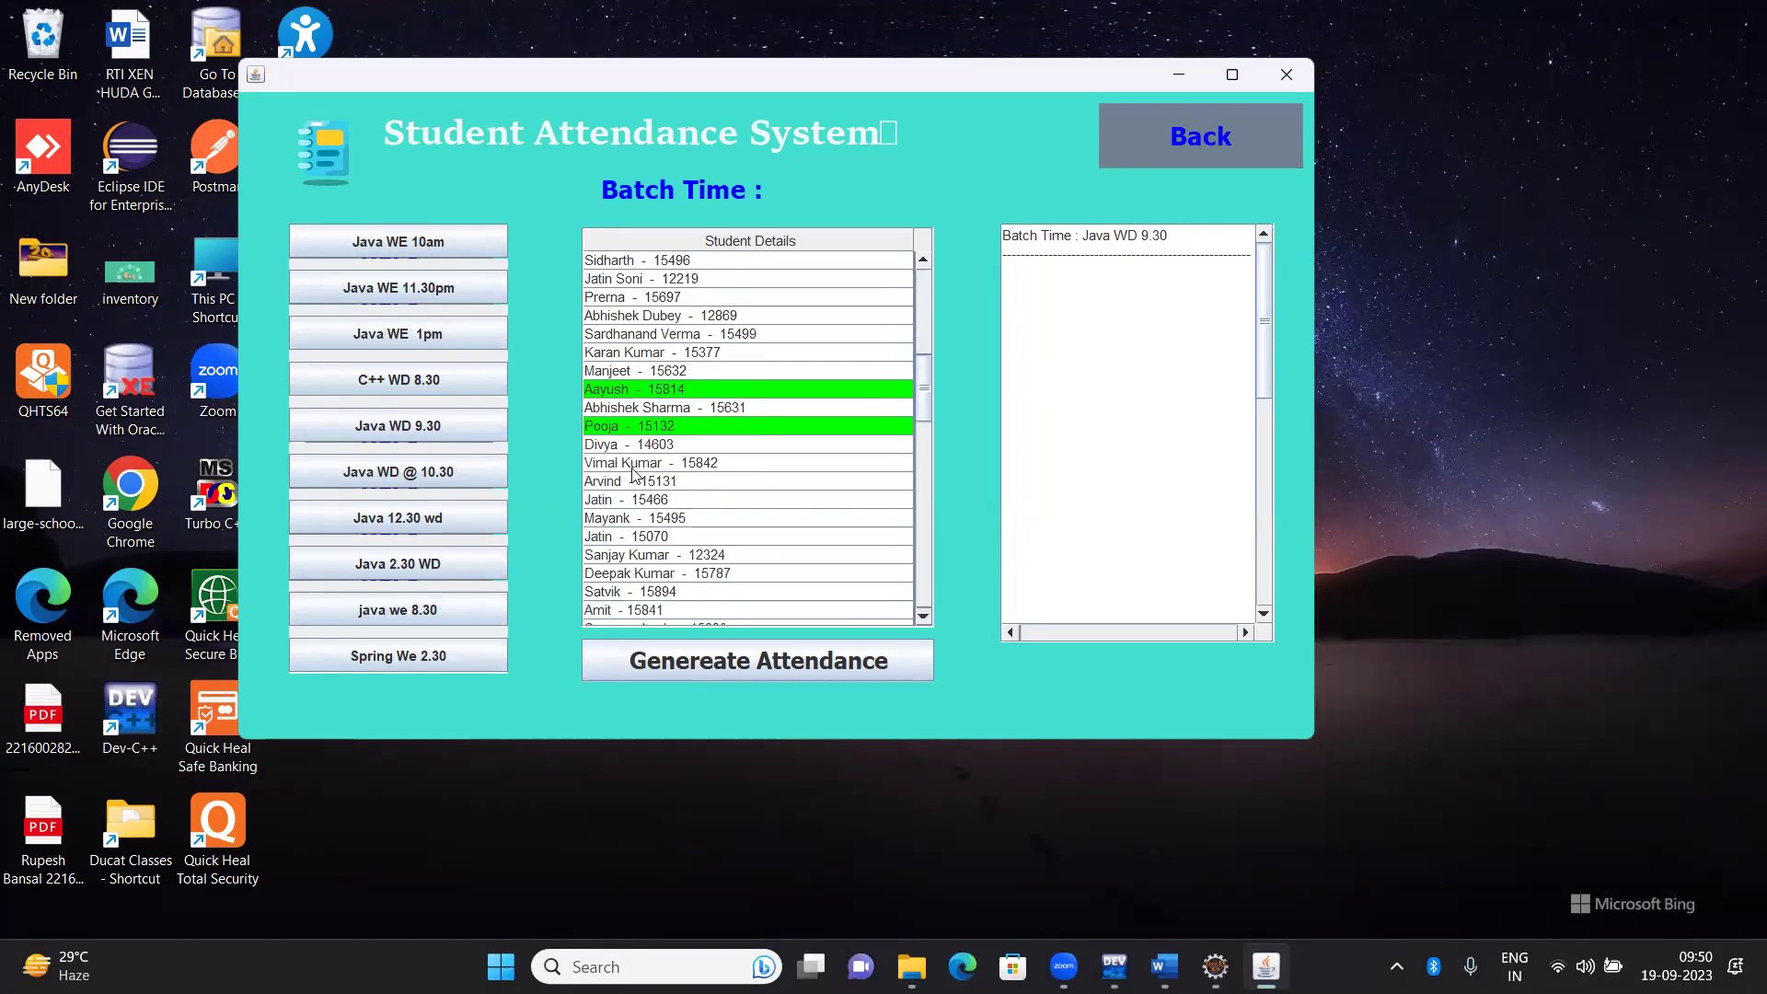
pyautogui.click(633, 464)
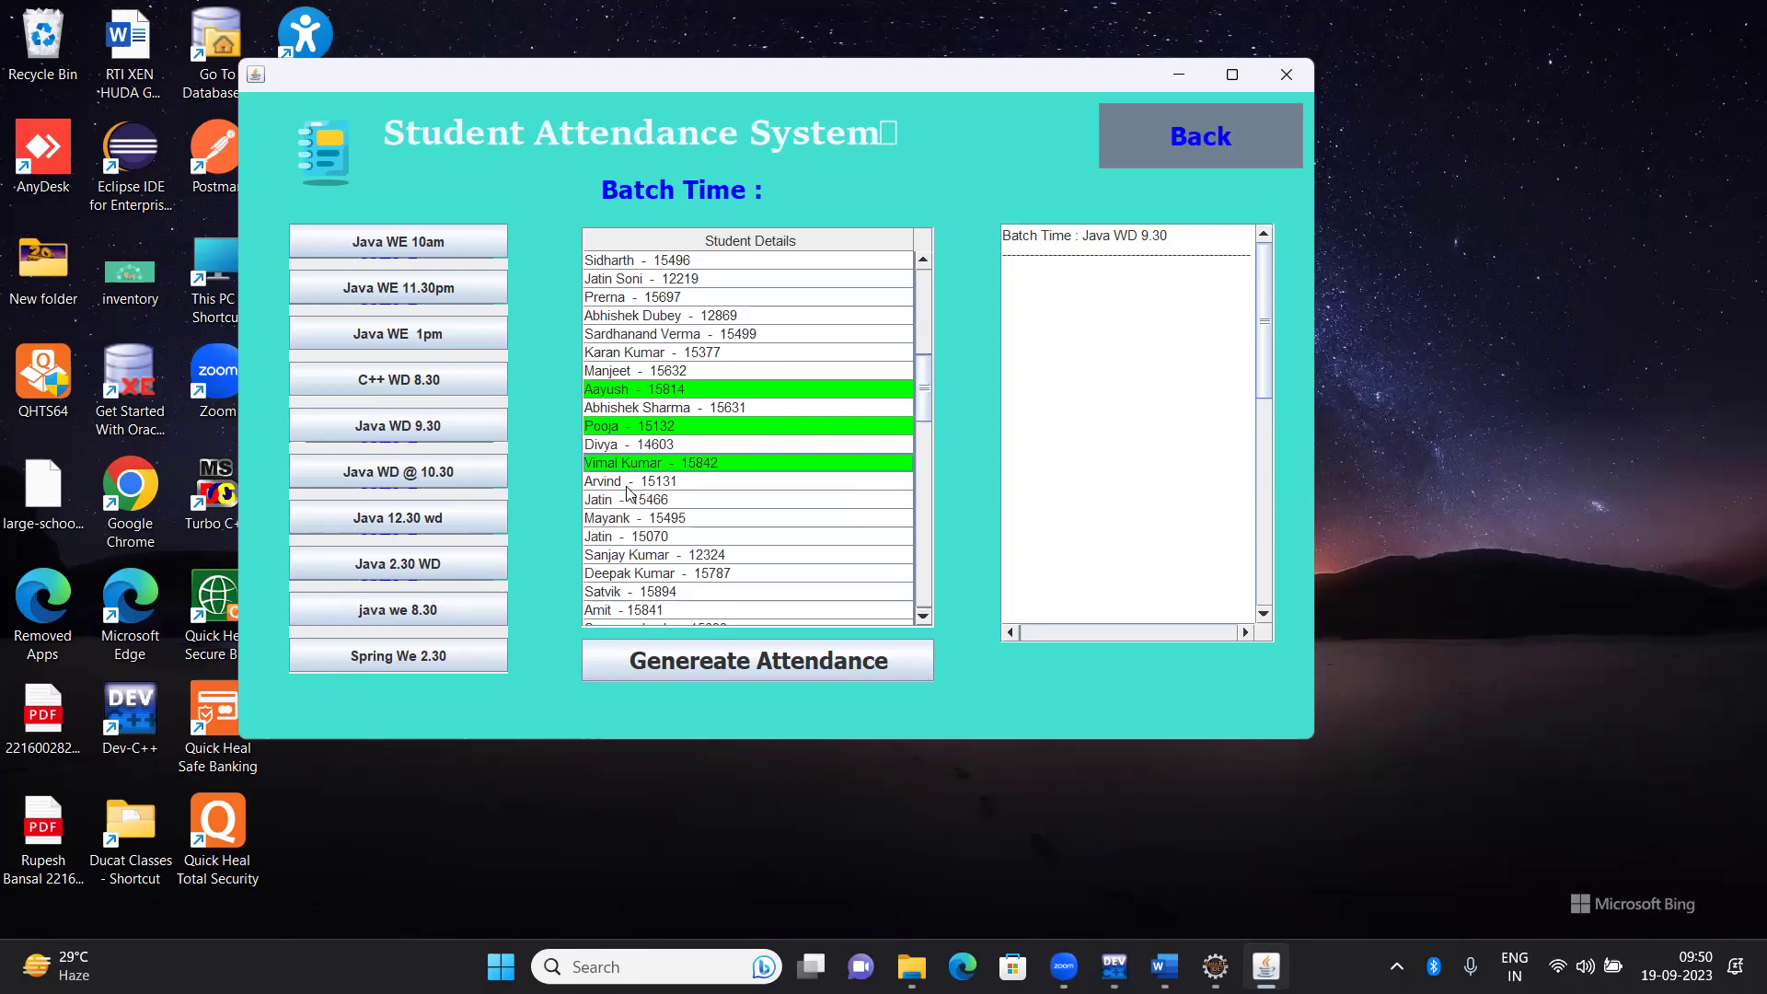
pyautogui.click(626, 485)
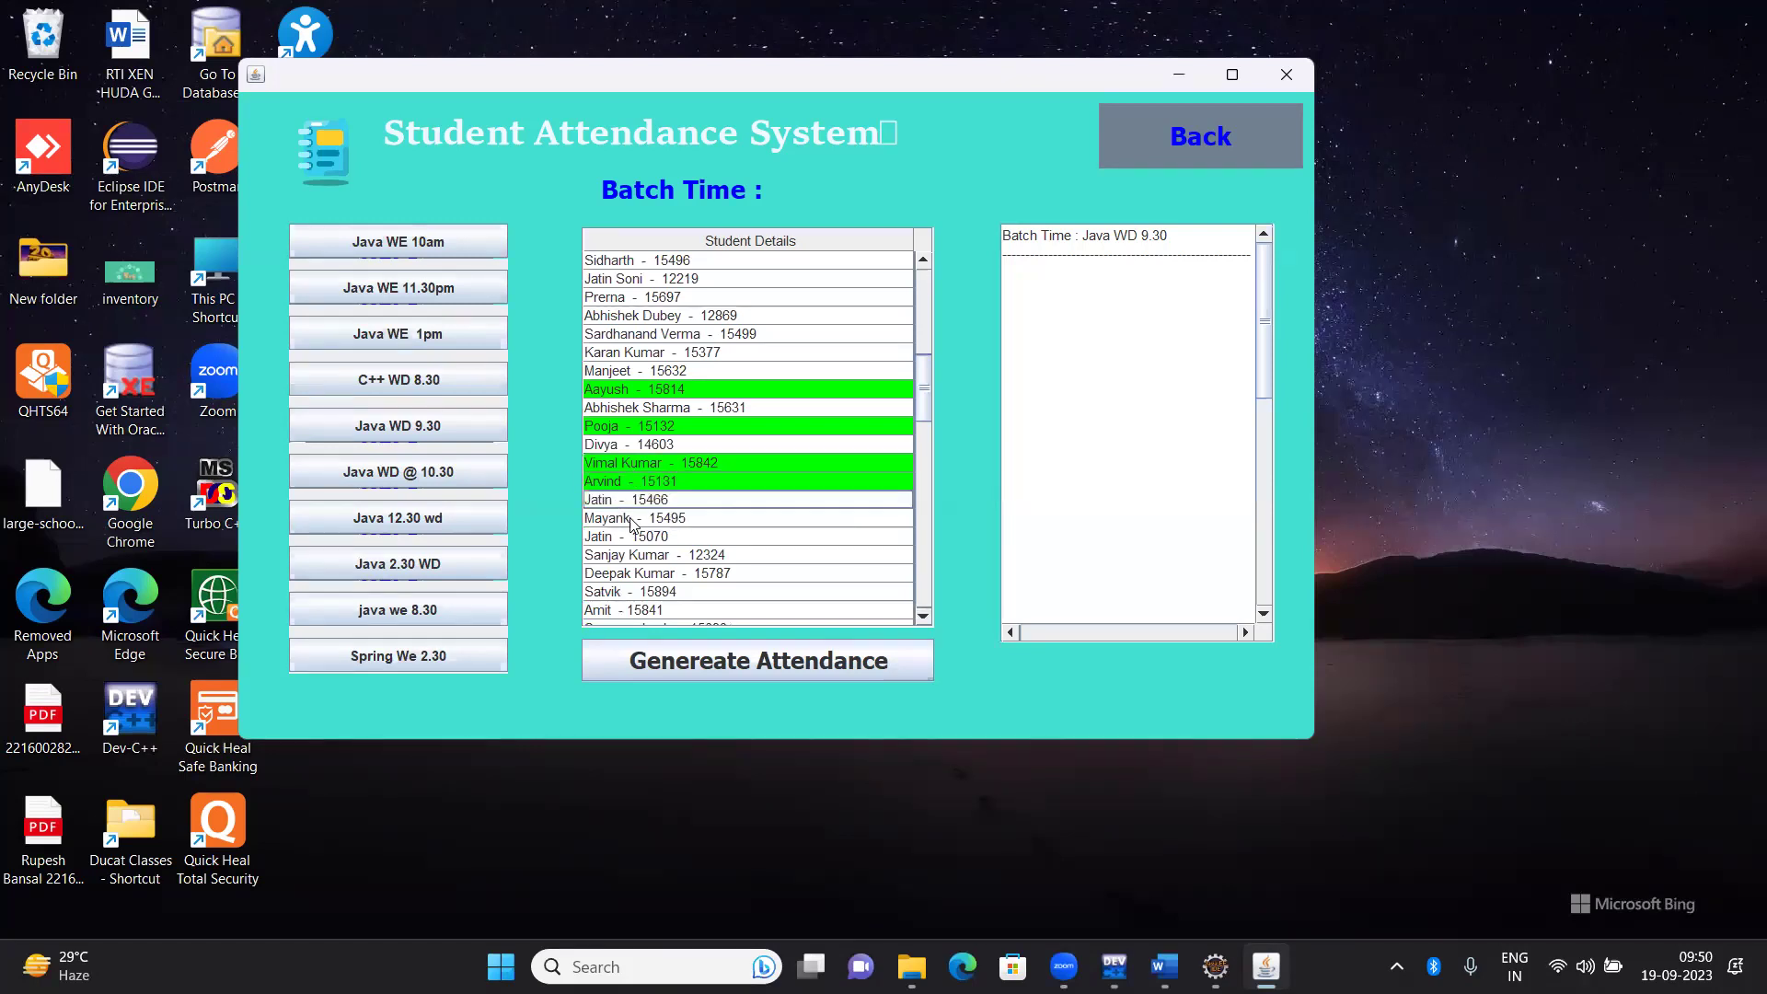
pyautogui.click(633, 522)
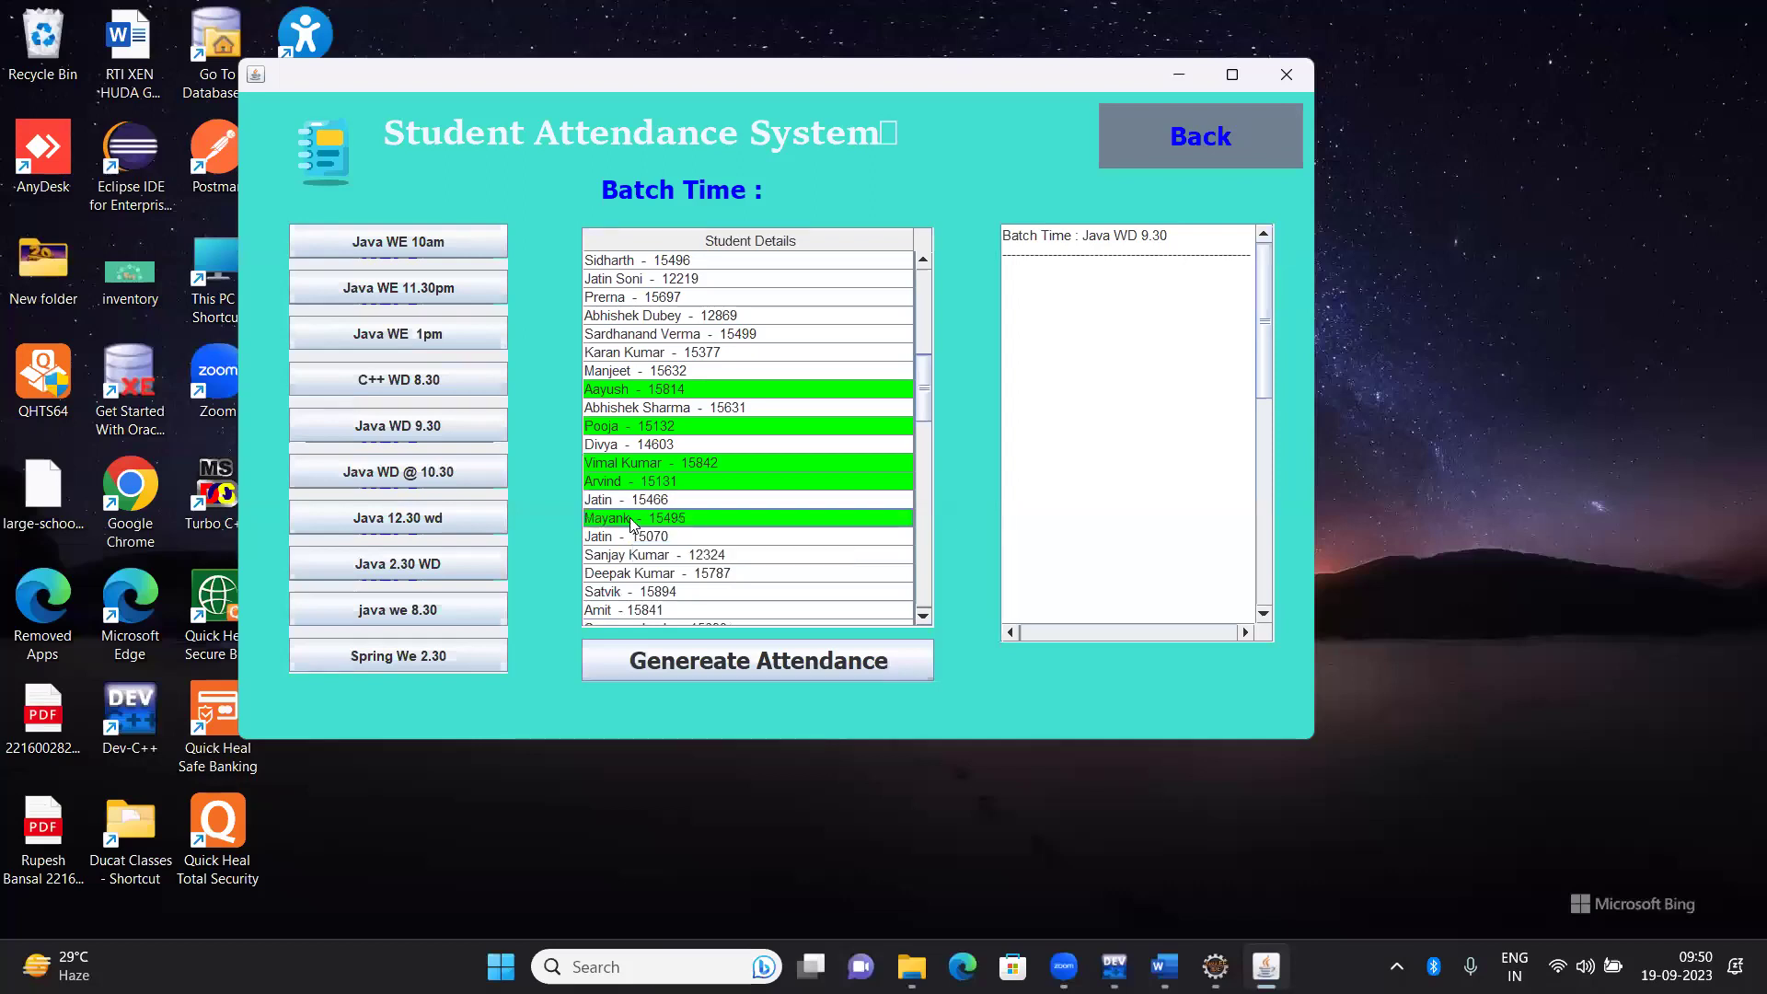
pyautogui.click(633, 538)
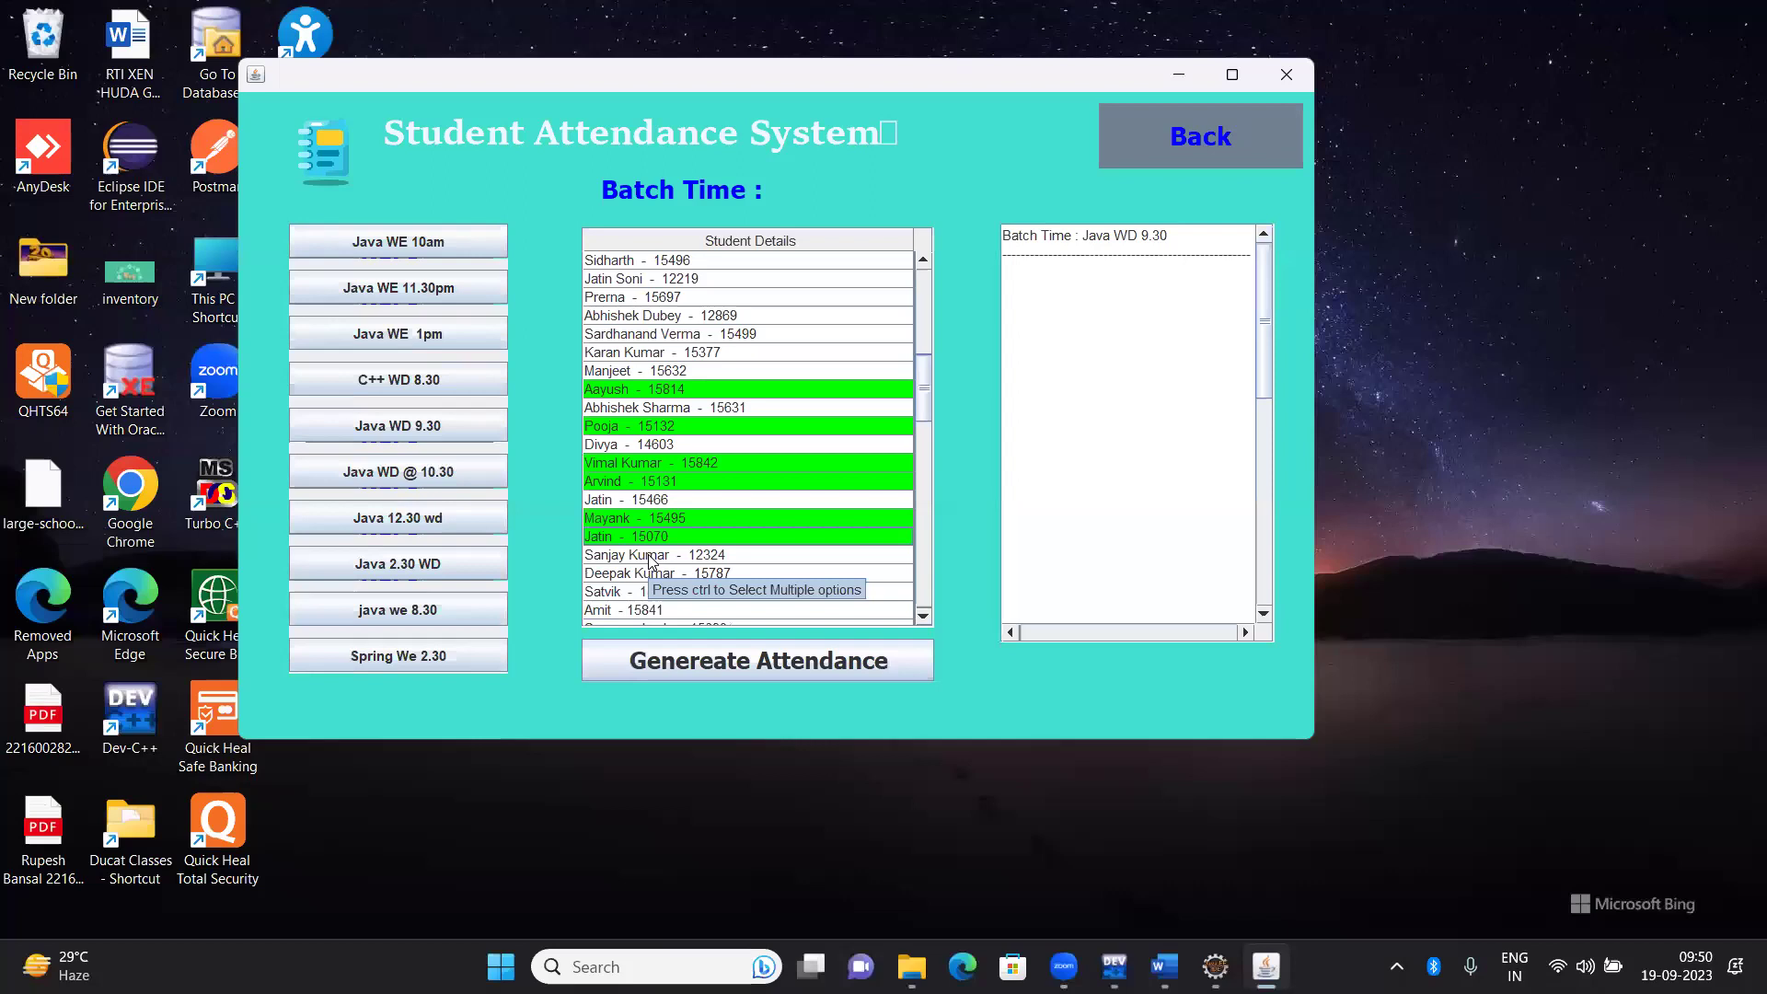
pyautogui.click(649, 556)
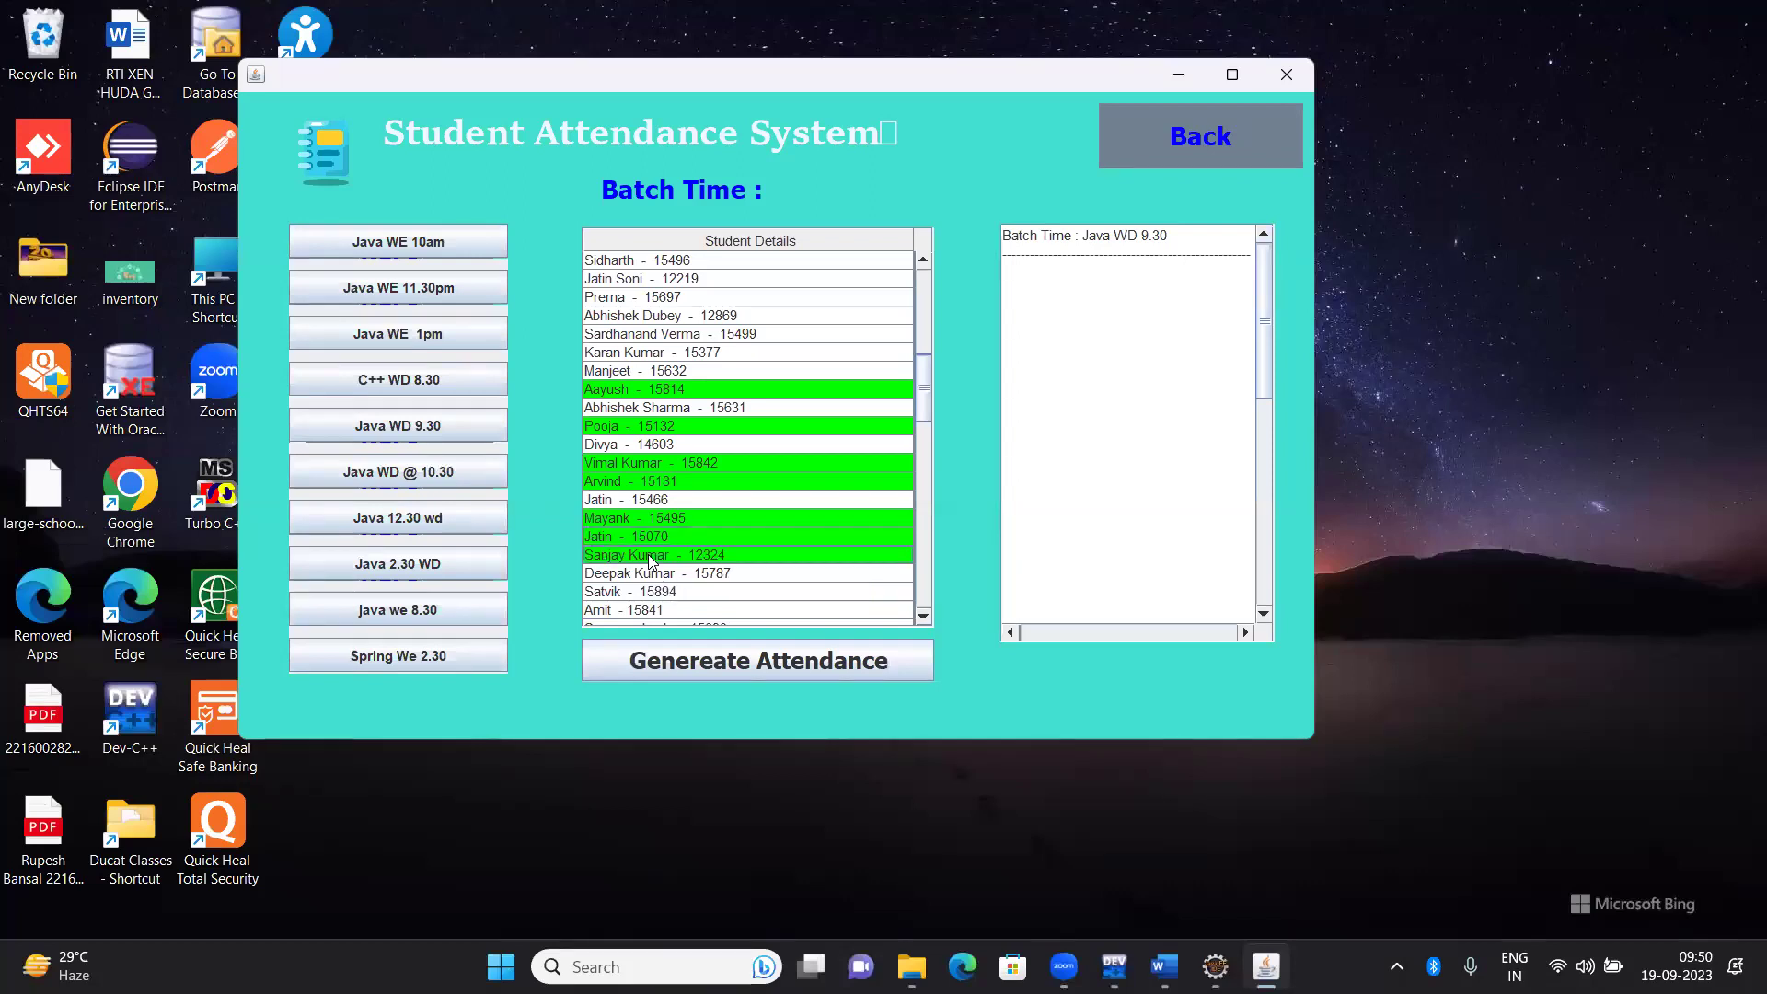
pyautogui.click(650, 556)
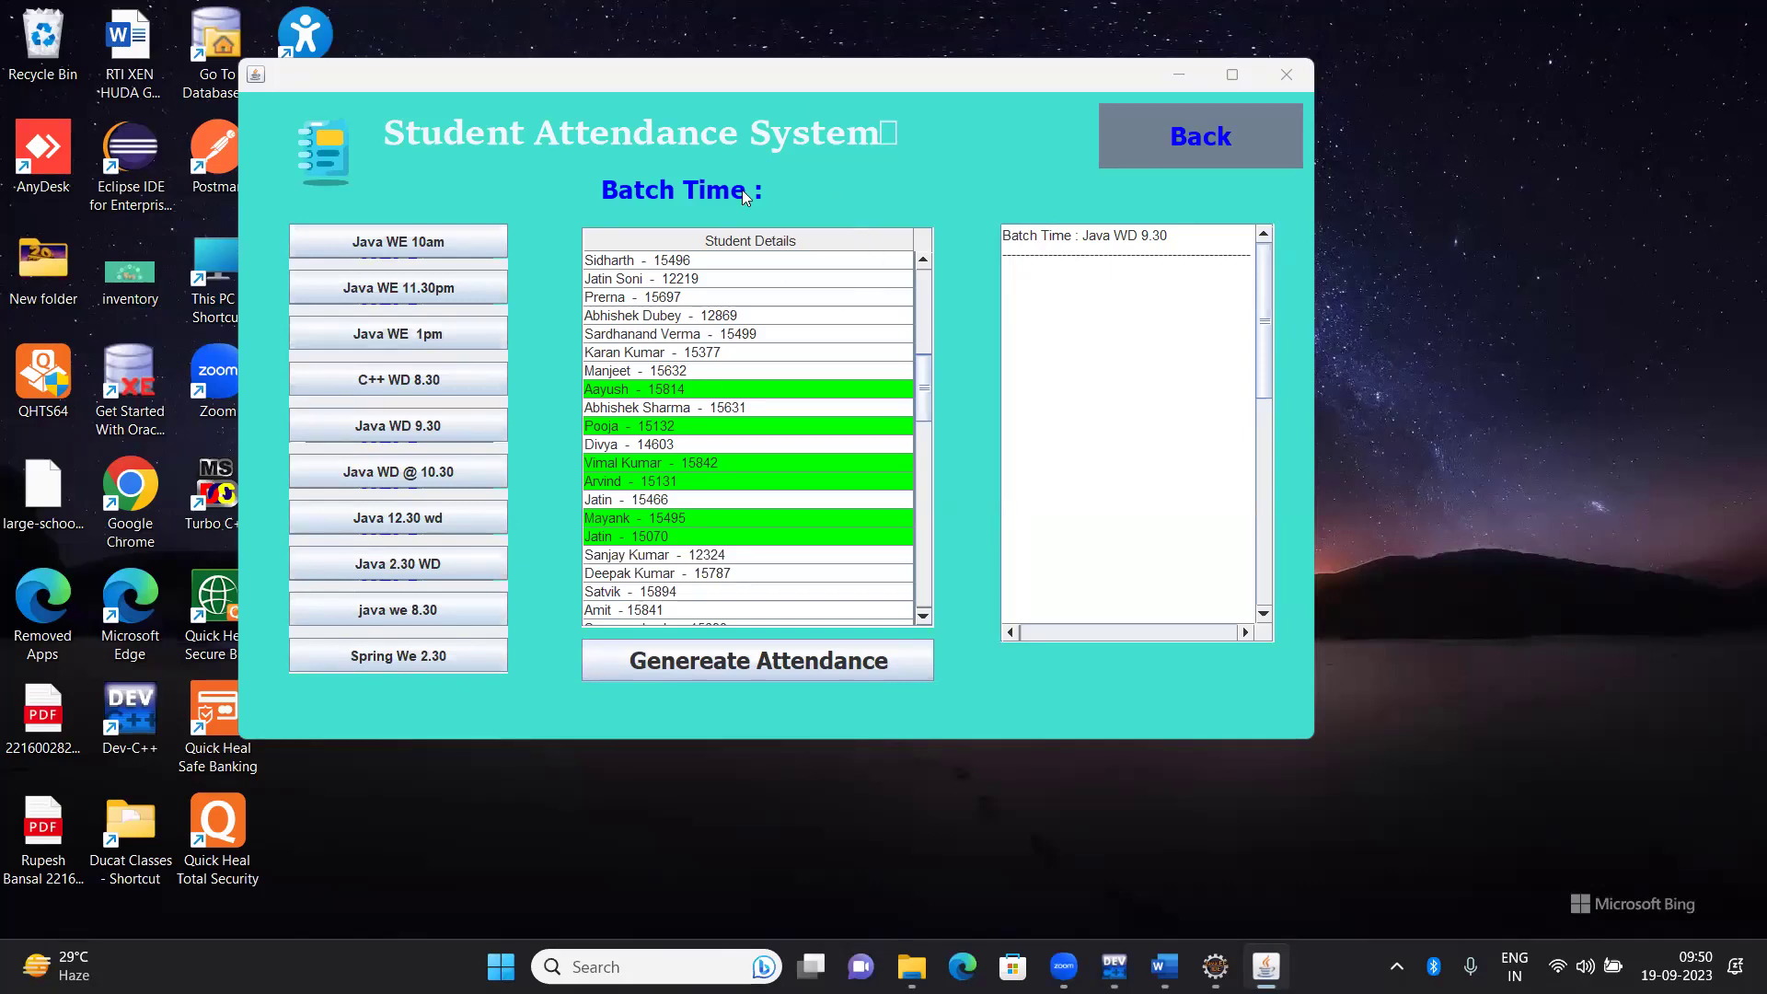
# Mark a previously missed student present, then scroll to the end of the list
pyautogui.click(925, 281)
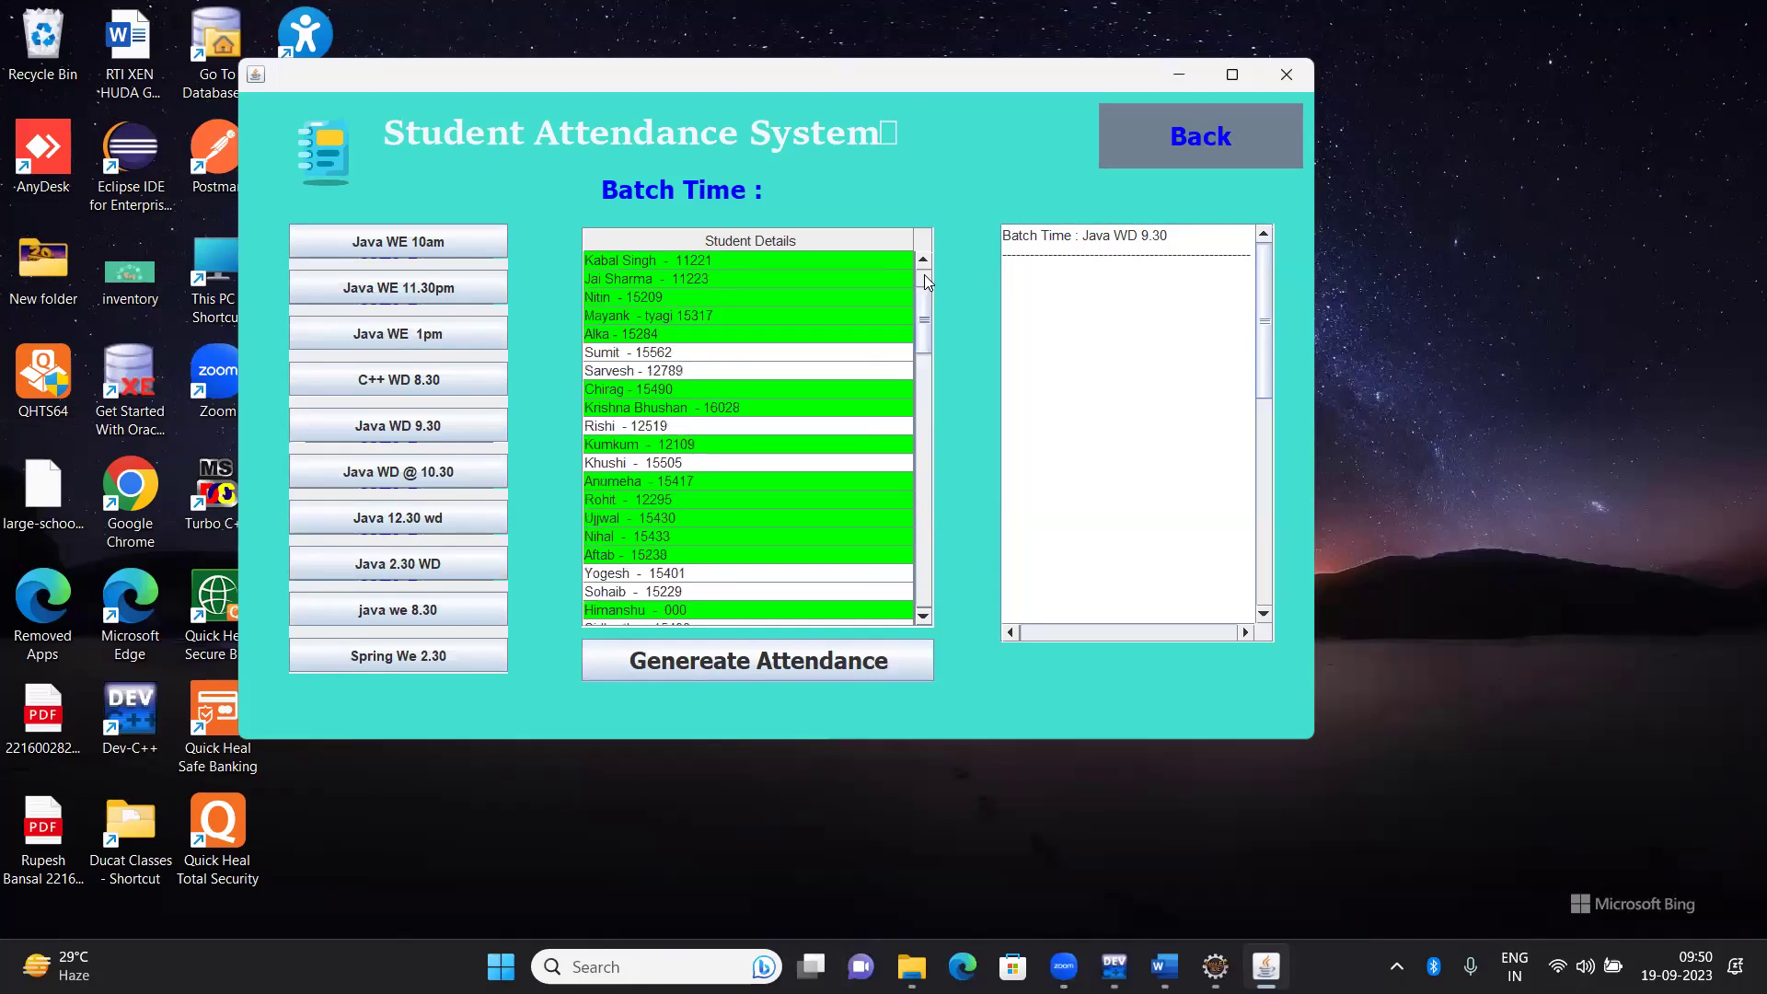
pyautogui.click(613, 371)
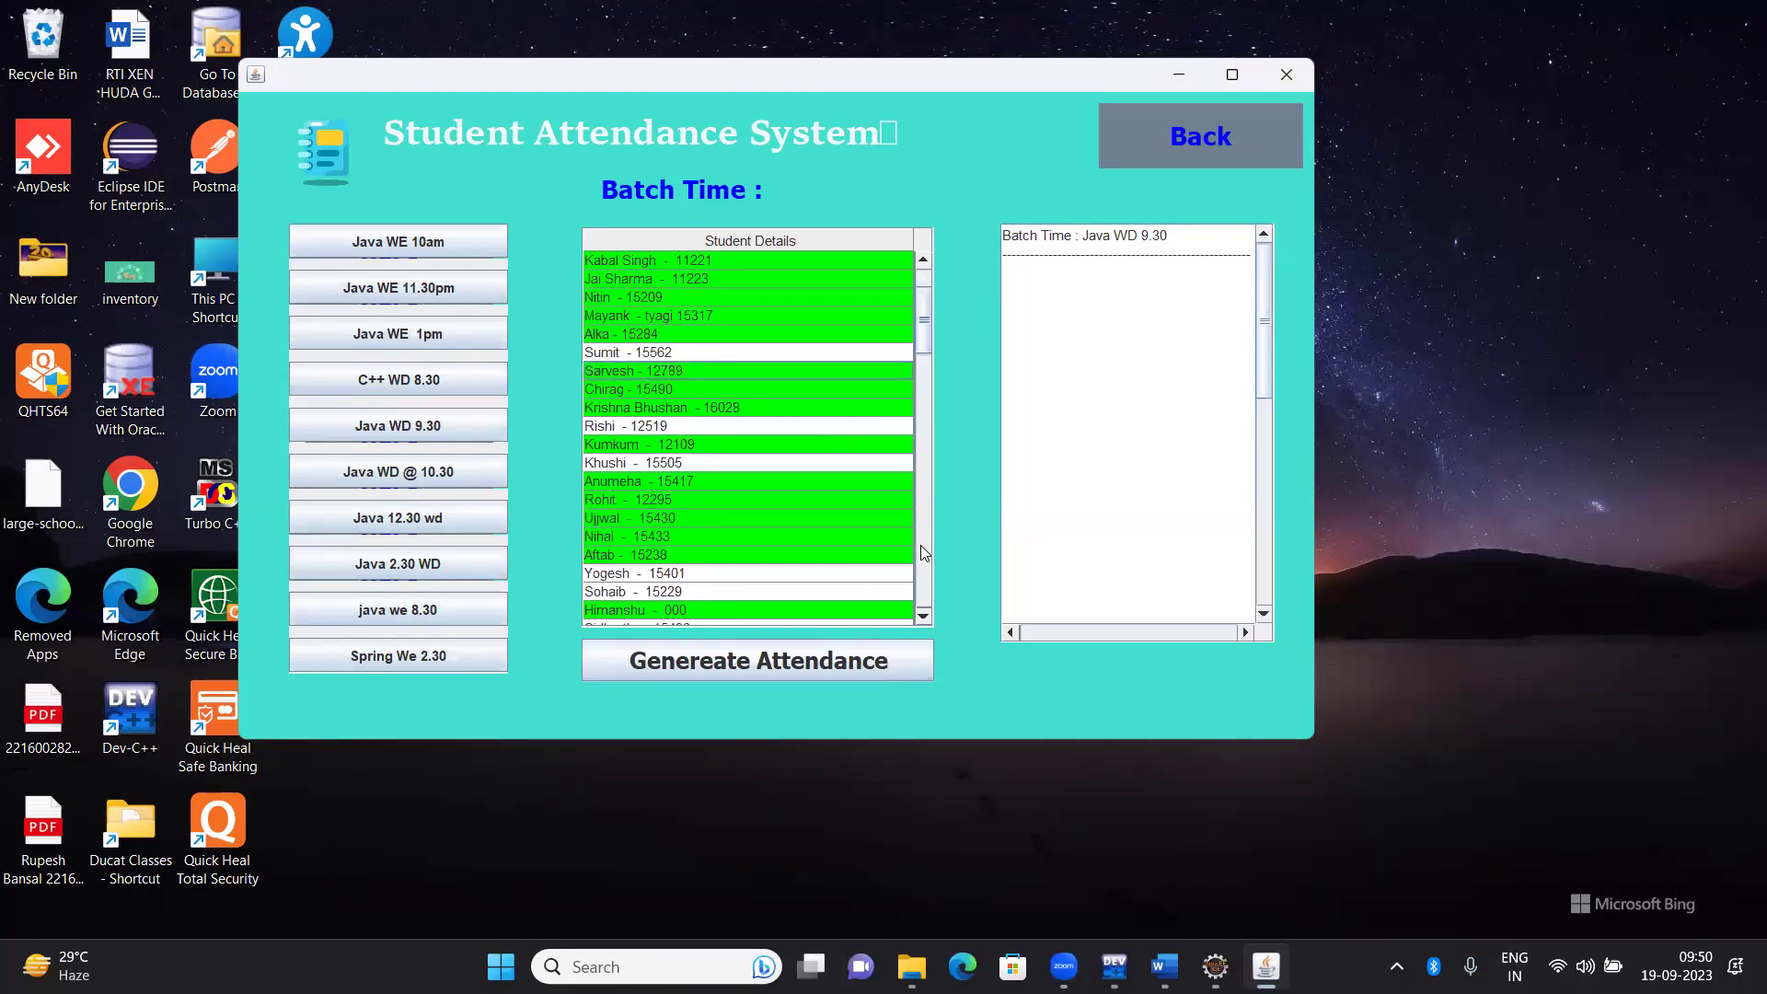
pyautogui.click(923, 616)
pyautogui.click(923, 615)
pyautogui.click(922, 615)
pyautogui.click(923, 616)
pyautogui.click(923, 615)
pyautogui.click(924, 616)
pyautogui.click(925, 616)
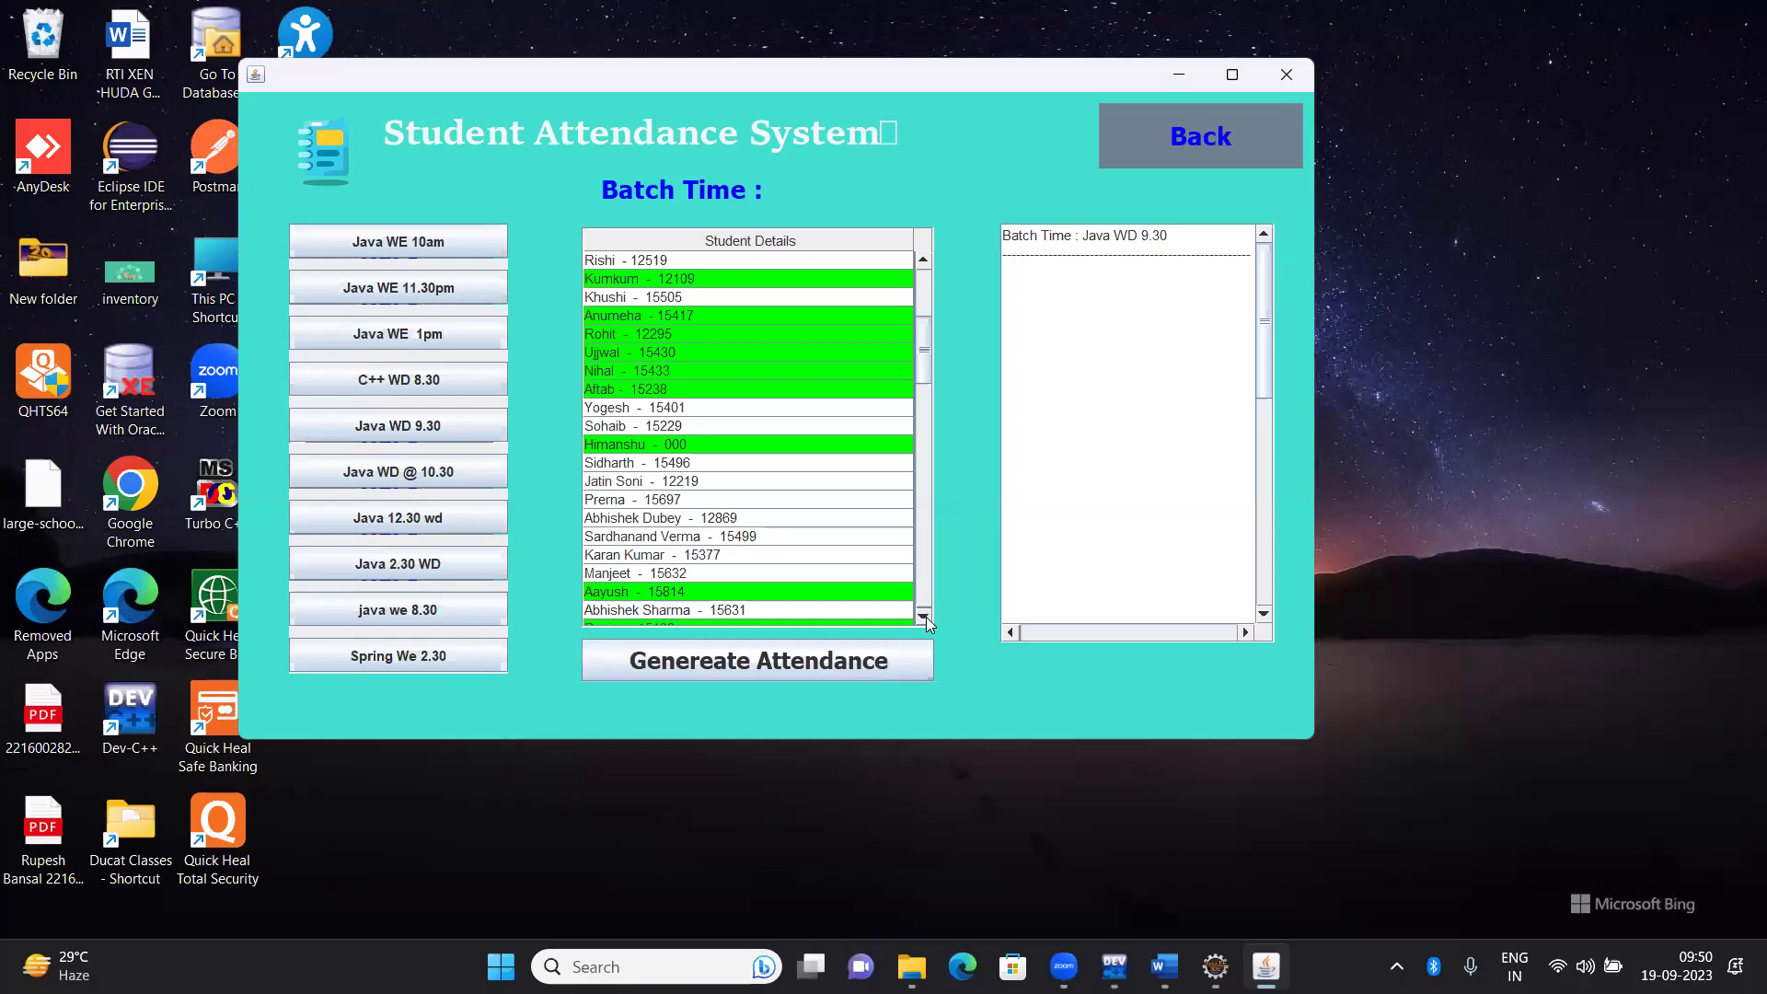
pyautogui.click(924, 616)
pyautogui.click(924, 617)
pyautogui.click(924, 617)
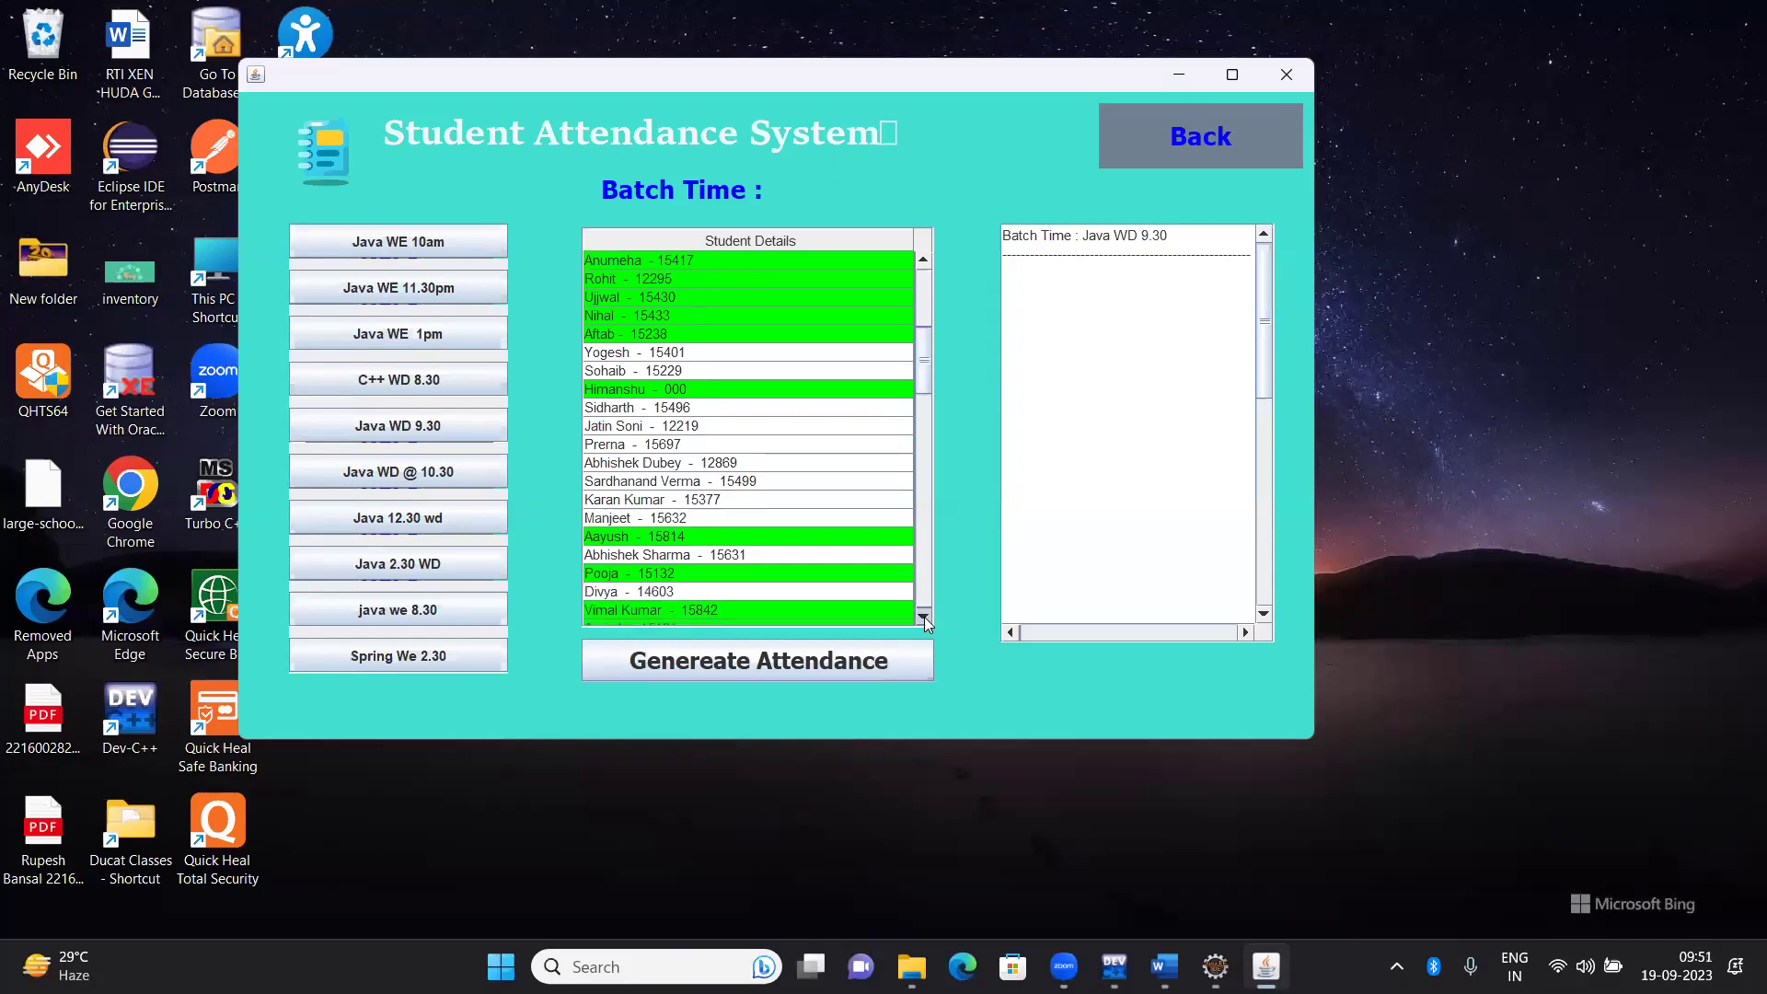
pyautogui.click(924, 617)
pyautogui.click(924, 616)
pyautogui.click(923, 616)
pyautogui.click(924, 617)
pyautogui.click(924, 616)
pyautogui.click(924, 617)
pyautogui.click(924, 617)
pyautogui.click(923, 616)
pyautogui.click(924, 617)
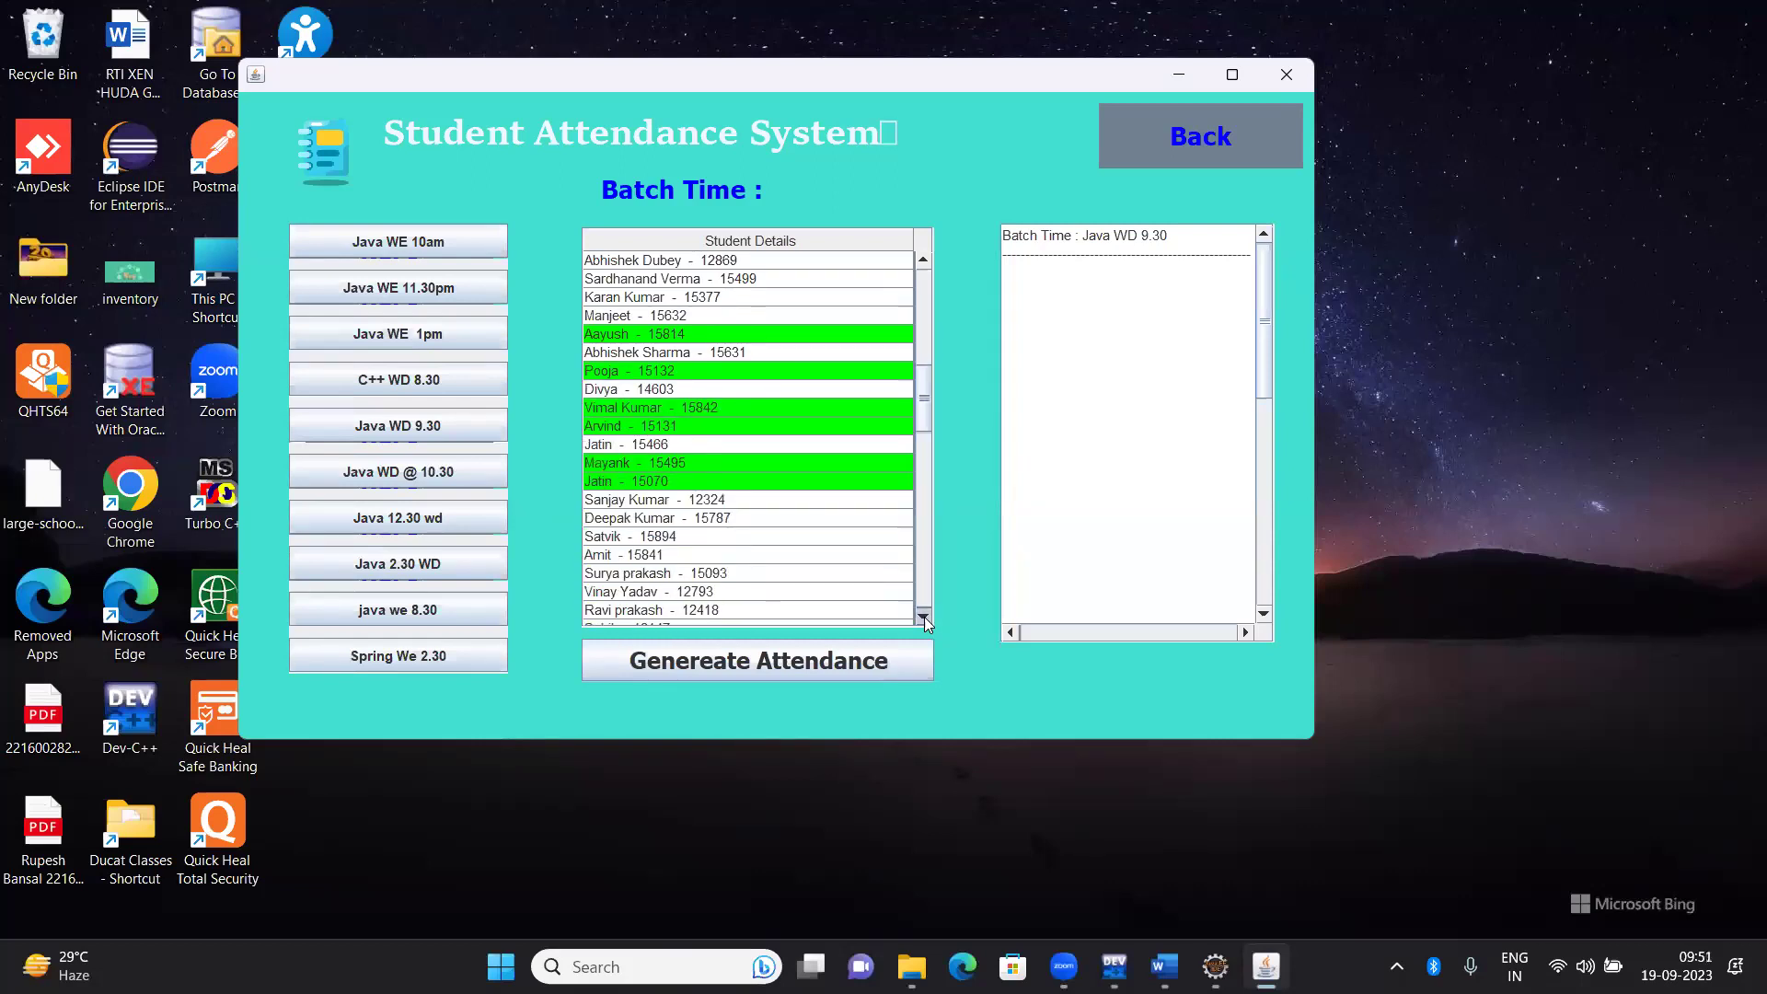
pyautogui.click(924, 617)
pyautogui.click(924, 617)
pyautogui.click(924, 616)
pyautogui.click(924, 617)
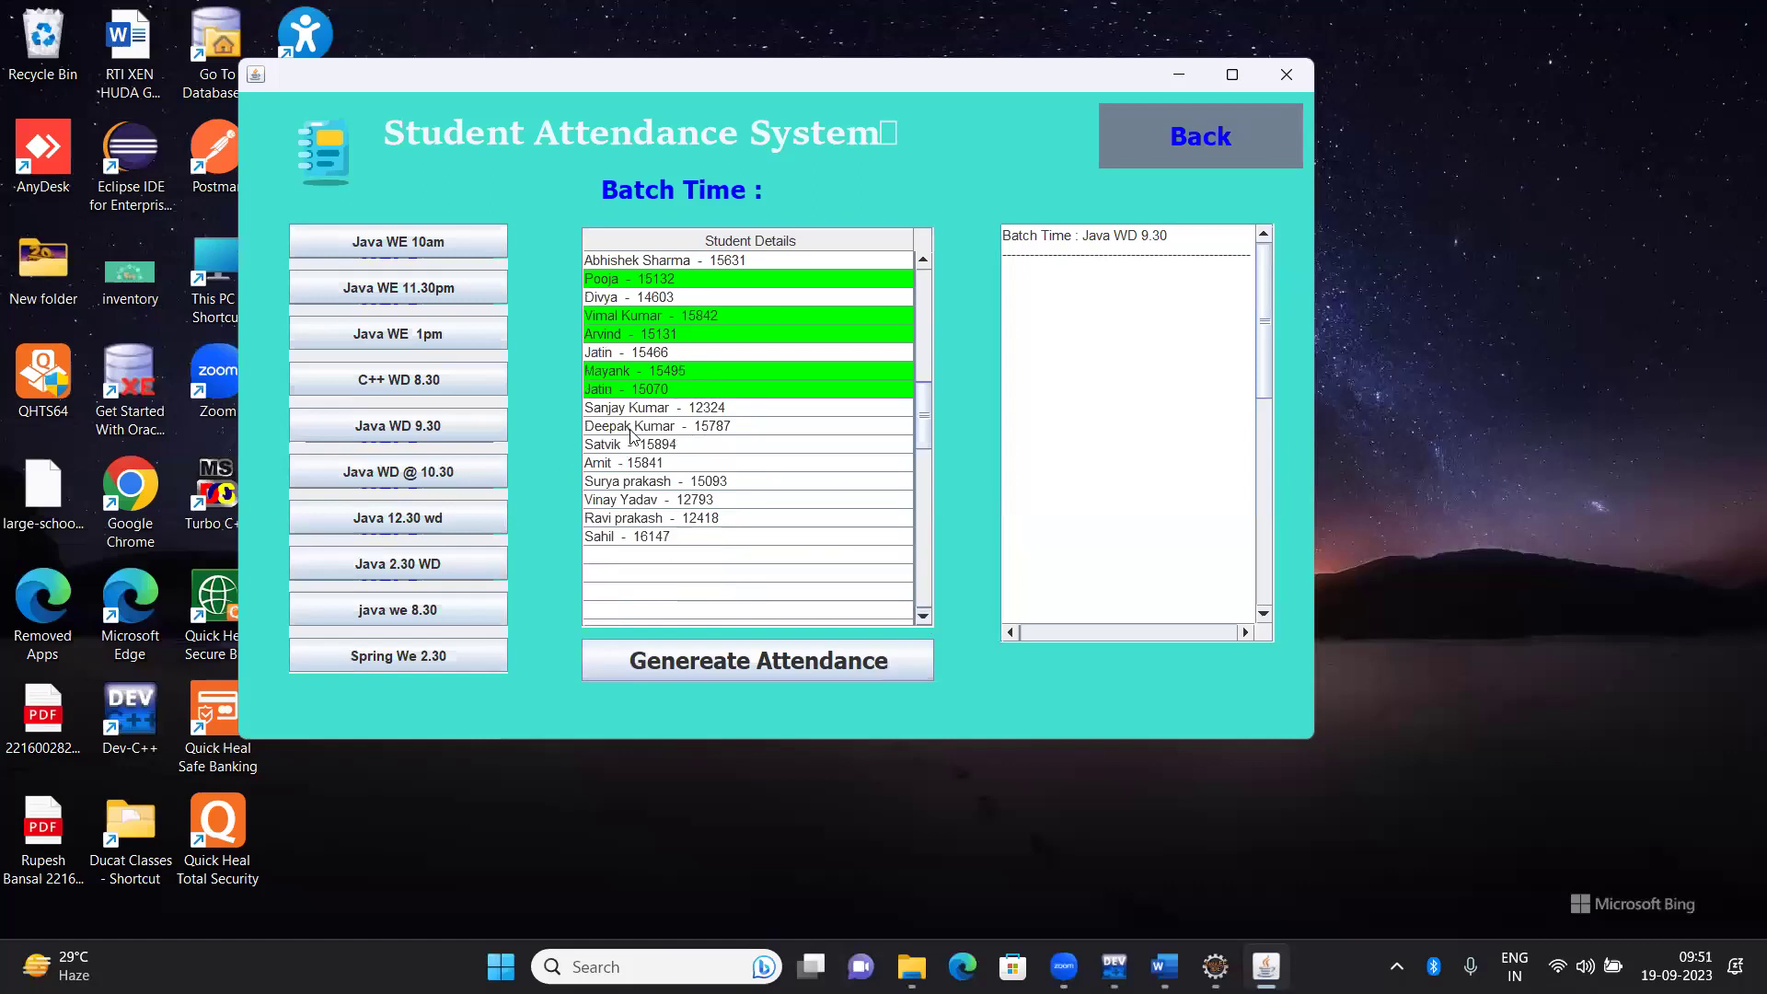
# Mark the last four listed students present and generate the attendance list
pyautogui.keyDown('ctrl'); pyautogui.click(611, 488); pyautogui.keyUp('ctrl')
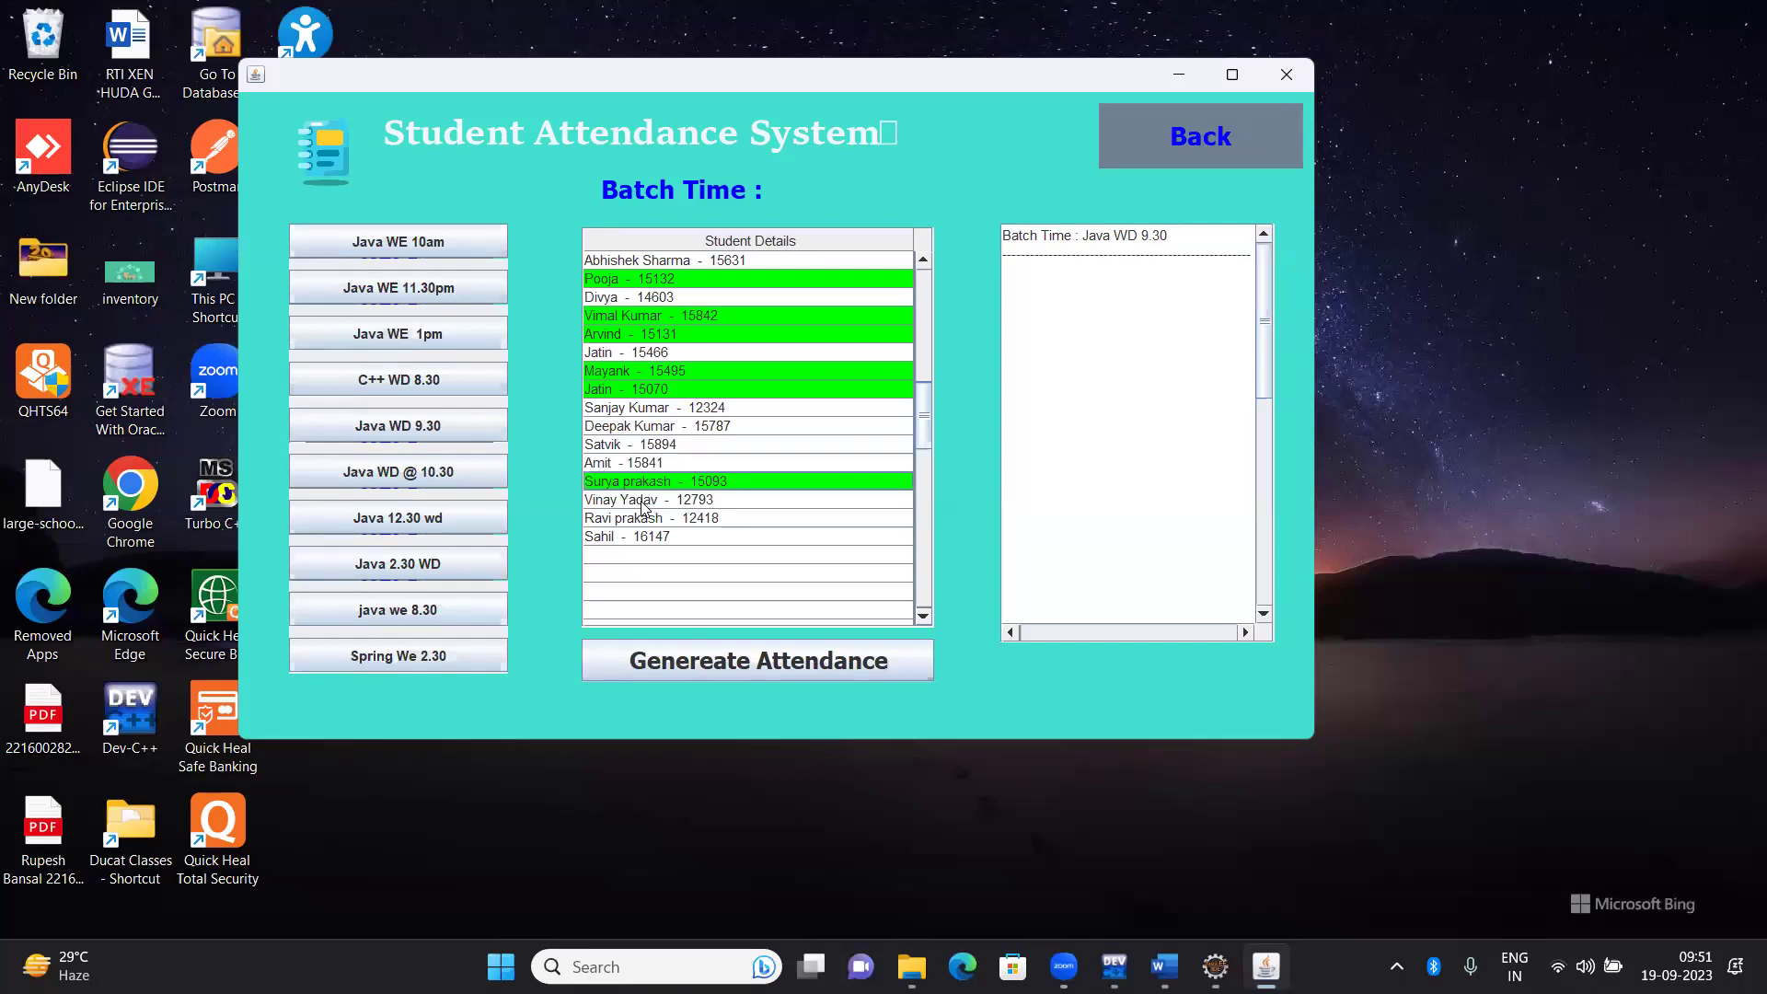
pyautogui.keyDown('ctrl'); pyautogui.click(643, 507); pyautogui.keyUp('ctrl')
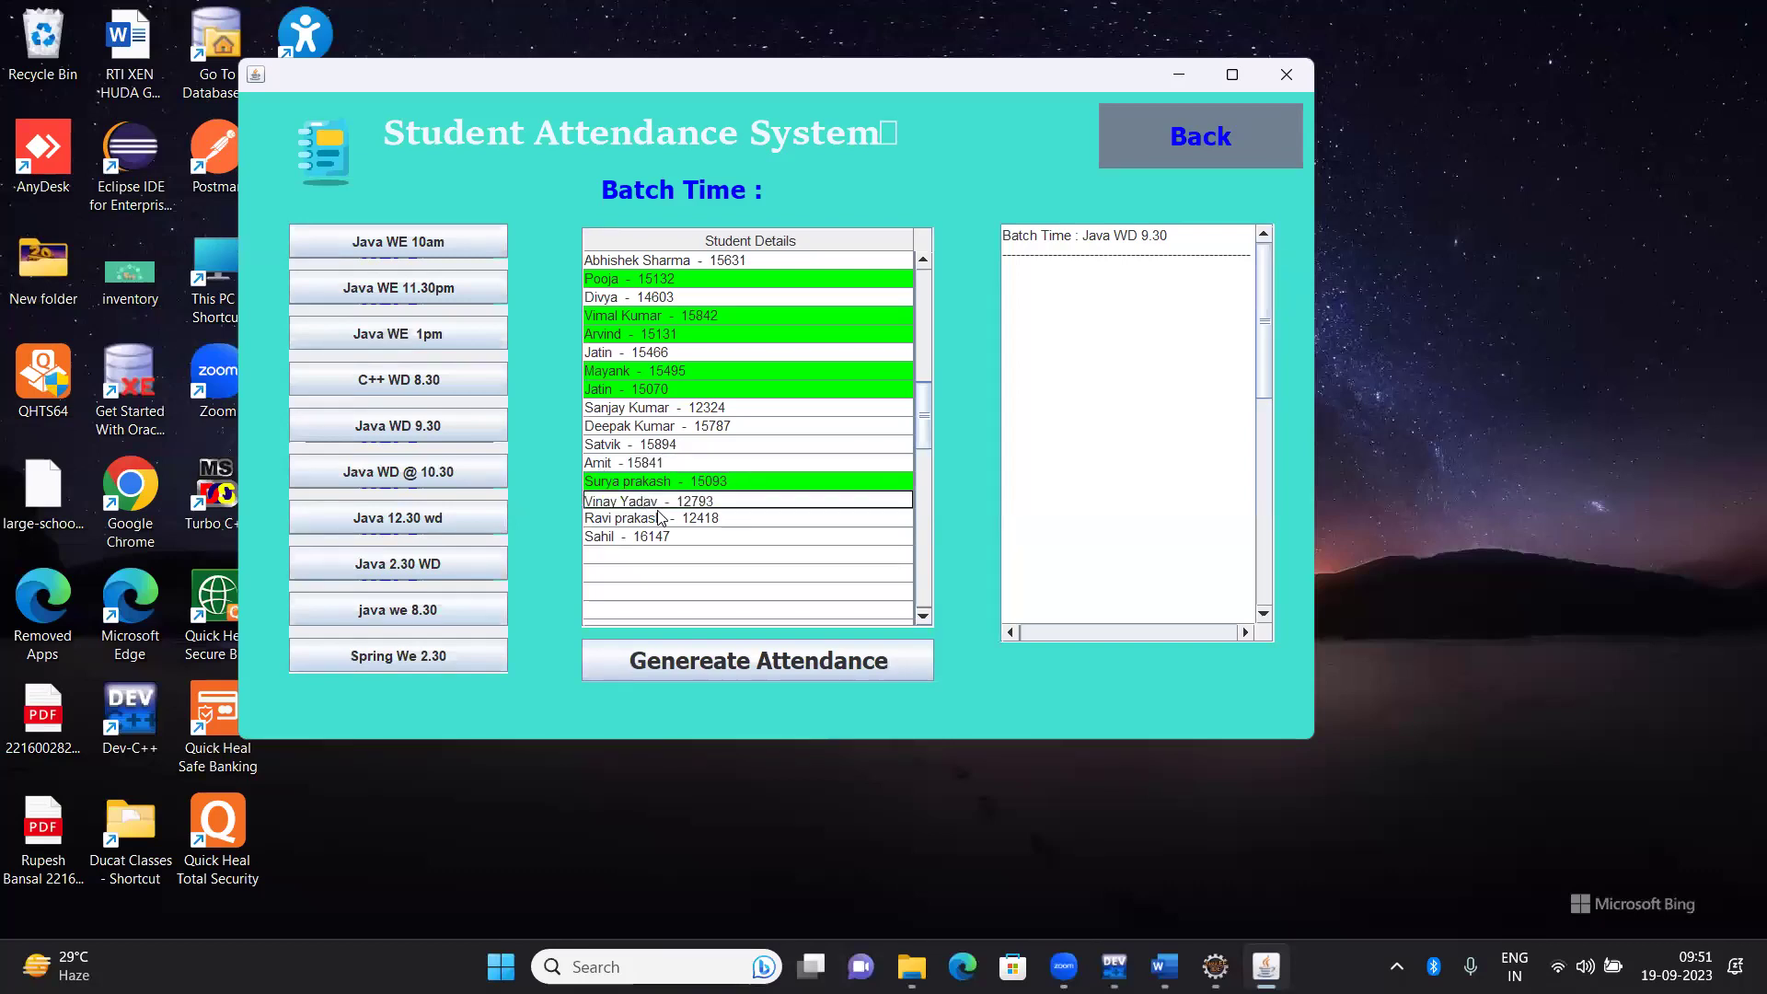
pyautogui.keyDown('ctrl'); pyautogui.click(657, 517); pyautogui.keyUp('ctrl')
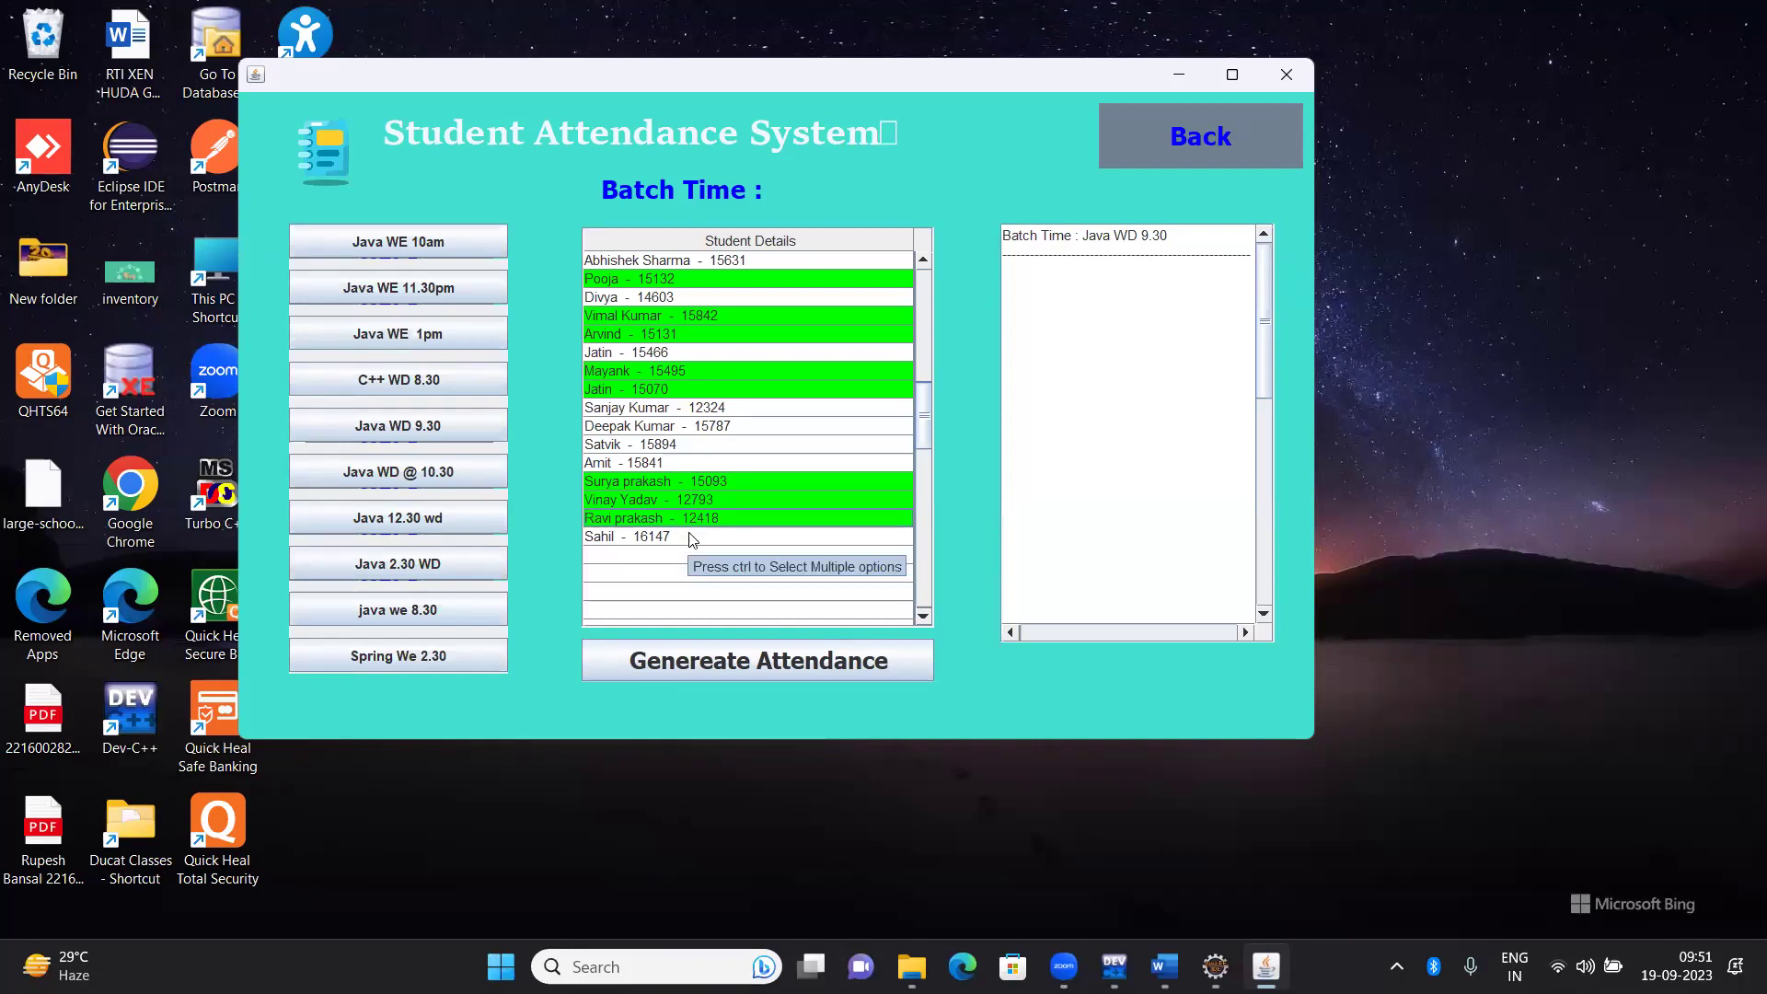
pyautogui.keyDown('ctrl'); pyautogui.click(692, 537); pyautogui.keyUp('ctrl')
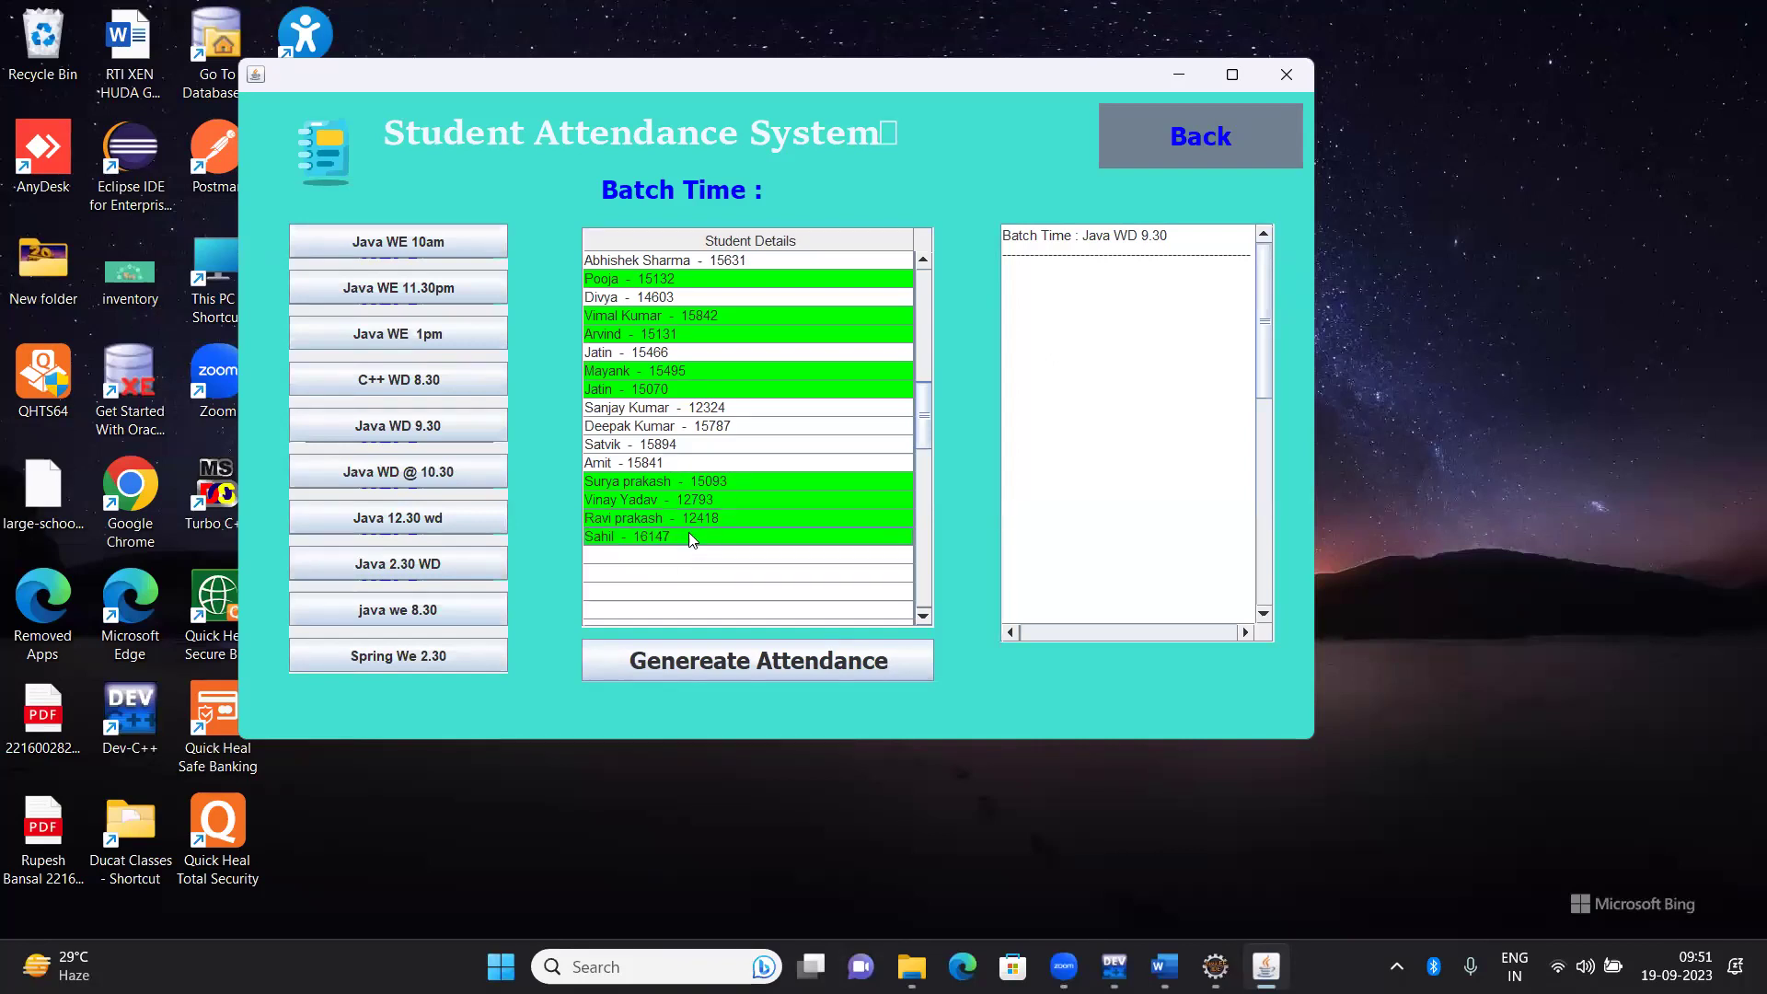
pyautogui.click(841, 707)
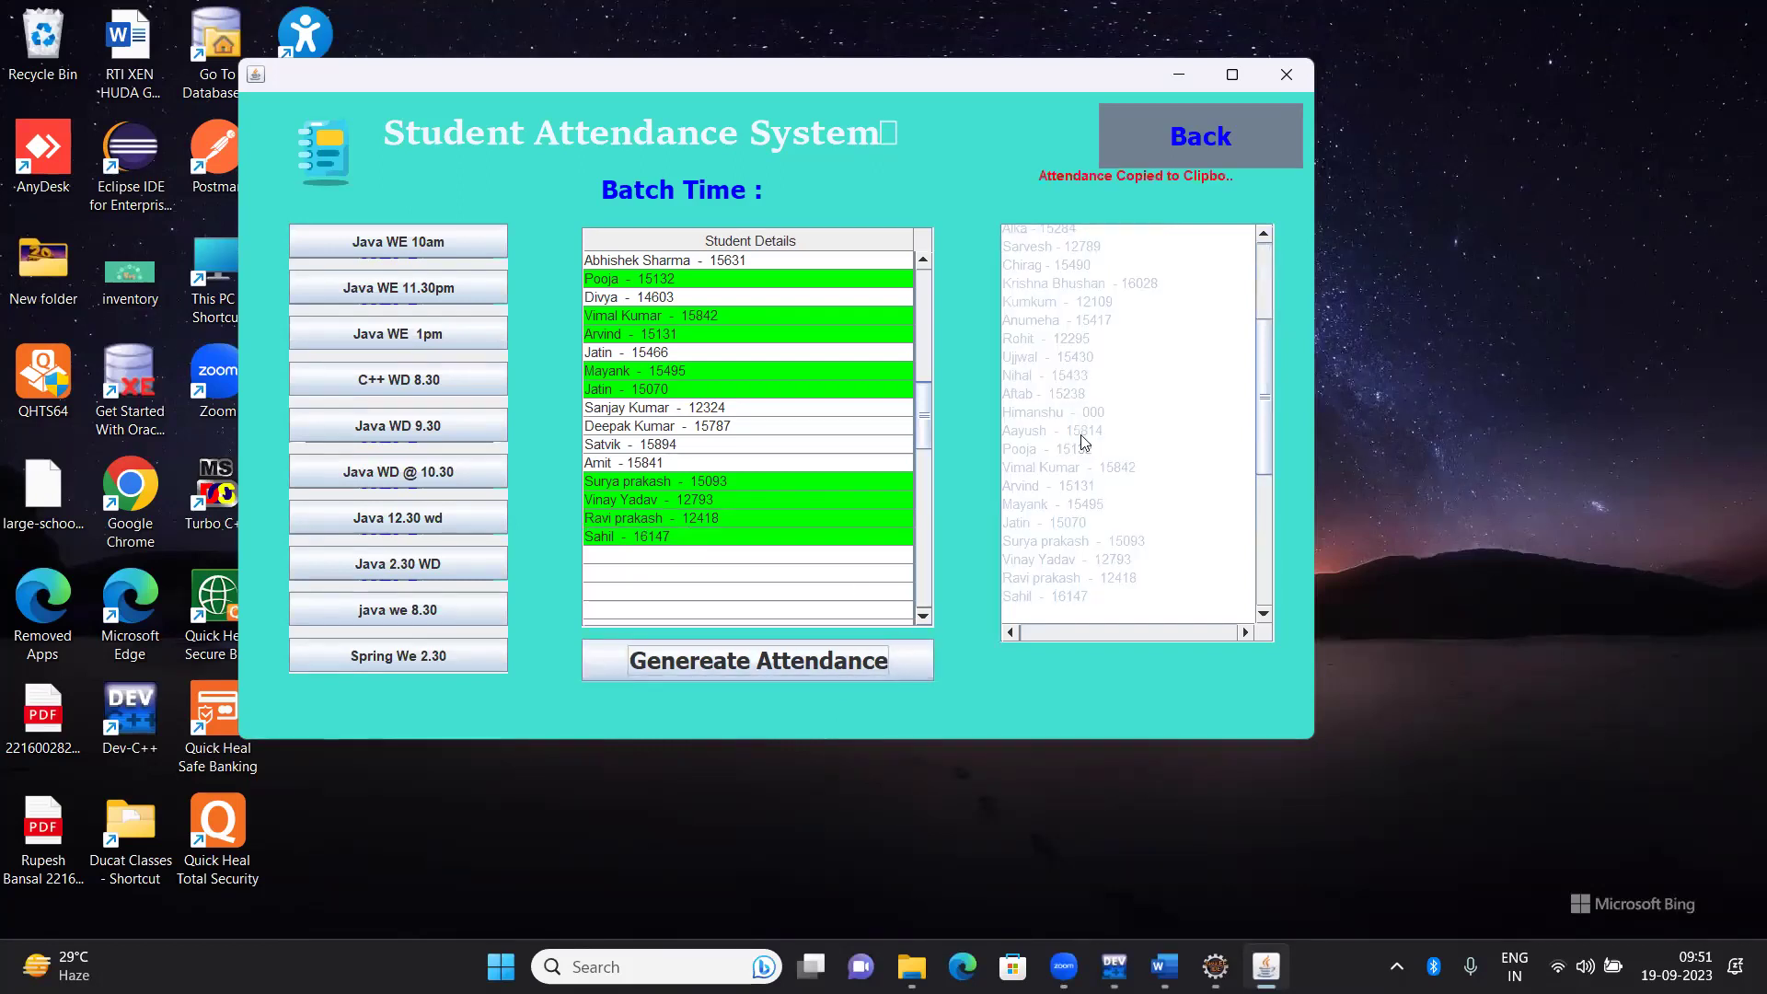
# Launch Google Chrome by searching 'chrome' in Windows search
pyautogui.click(644, 967)
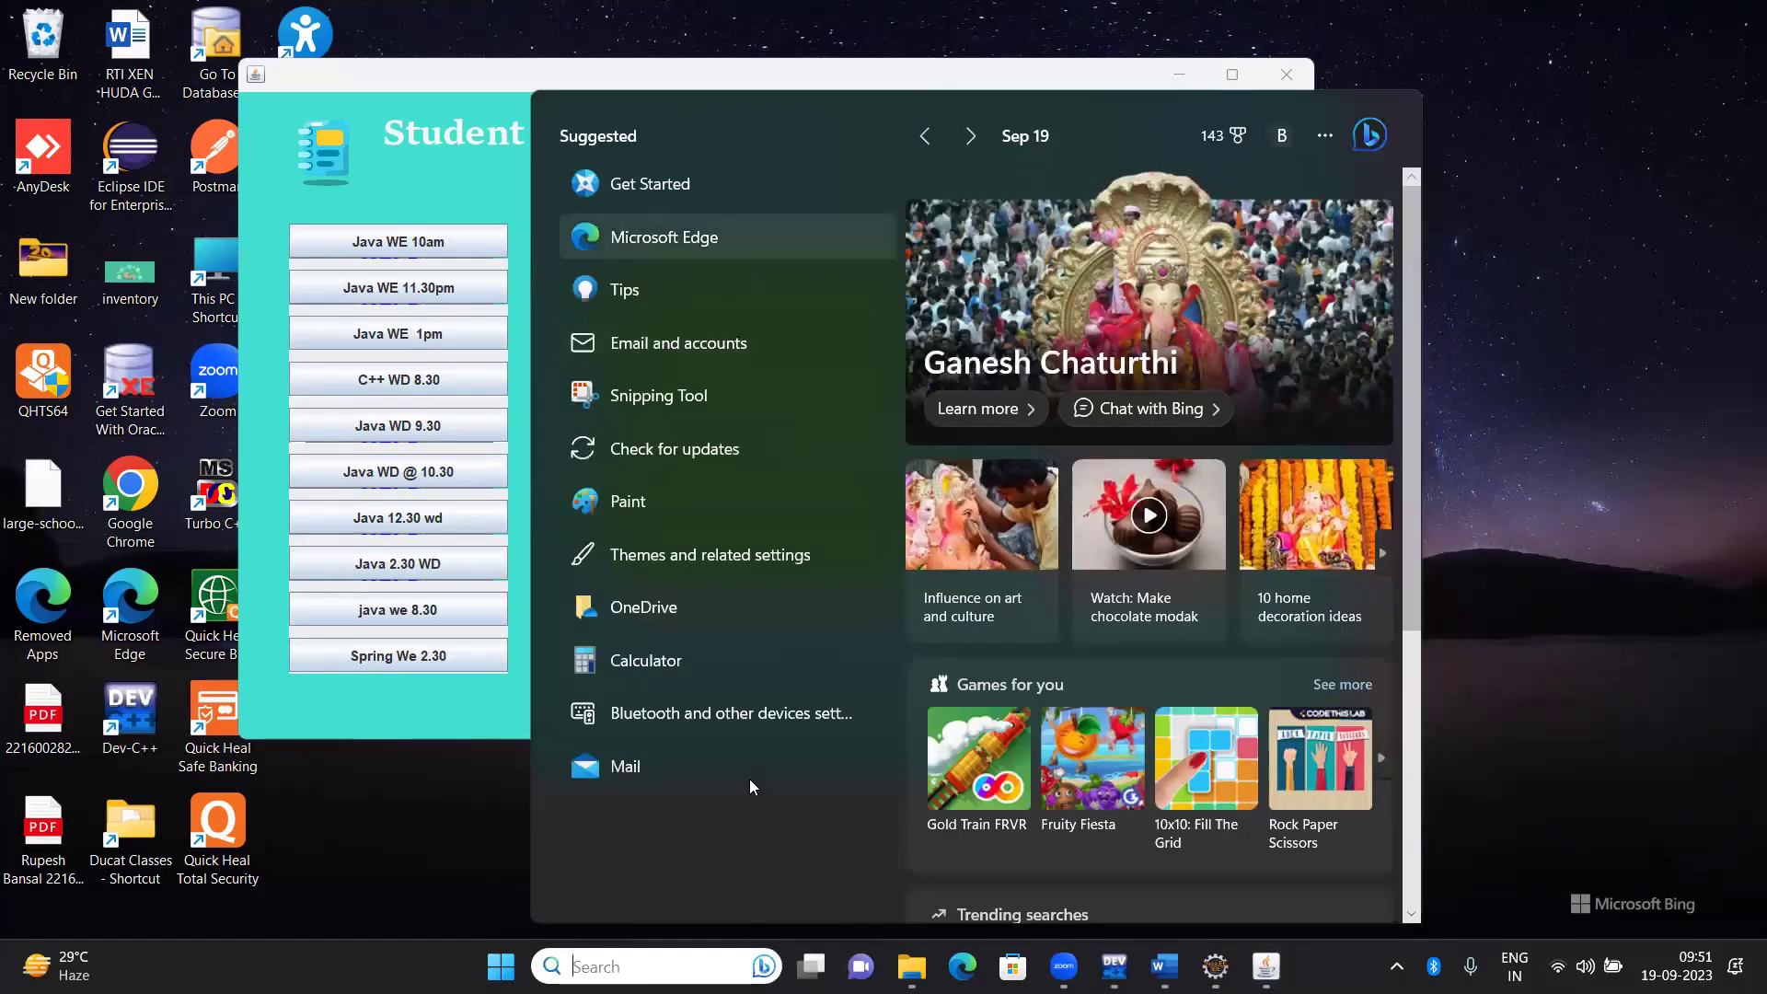
pyautogui.write('chrome')
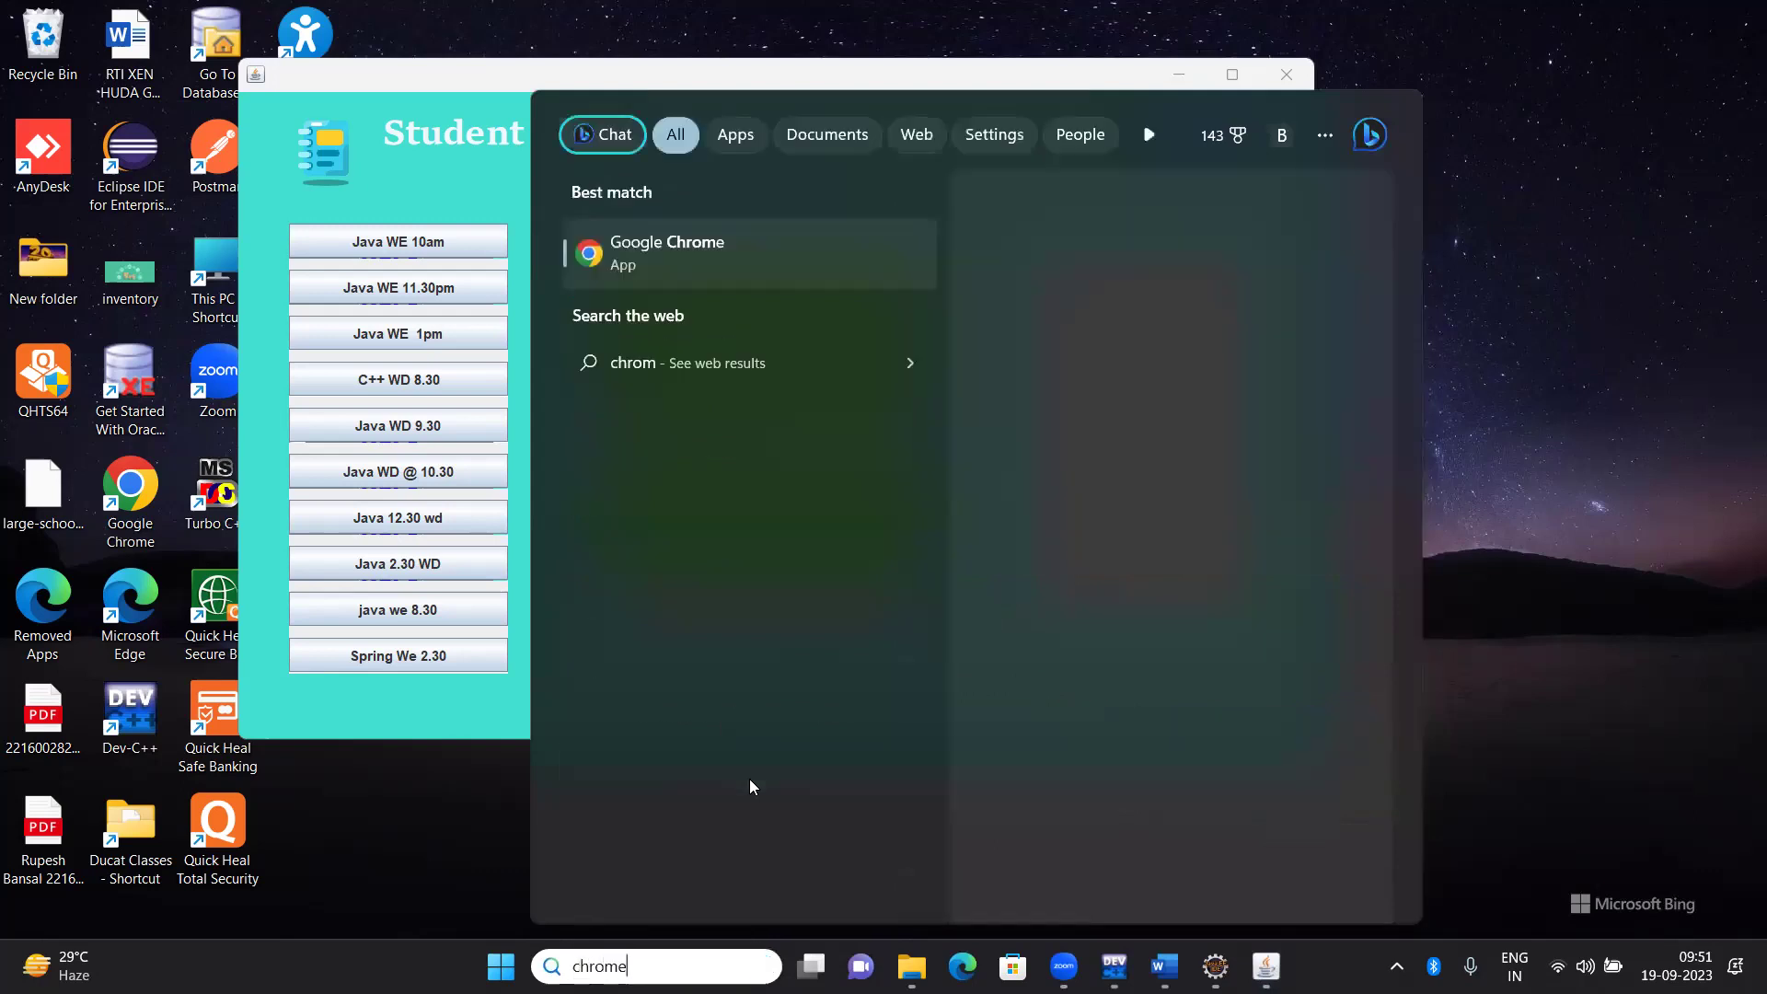
pyautogui.press('Return')
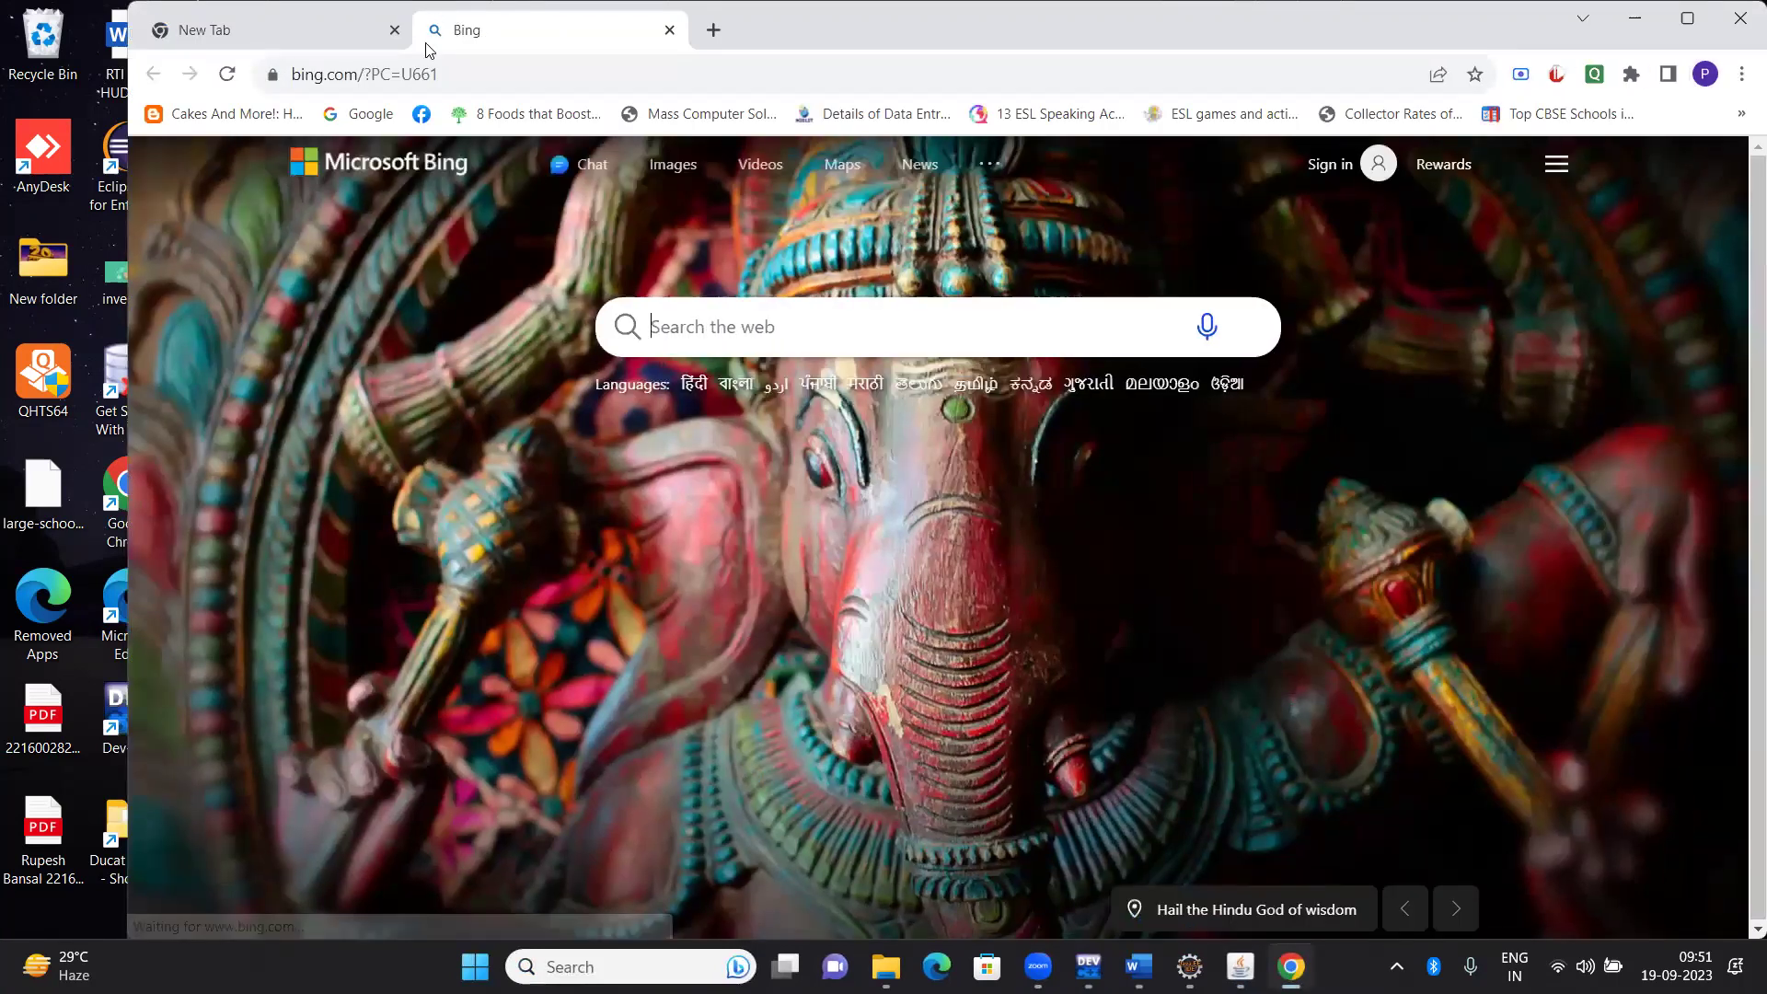
# Go to web.whatsapp.com in the Chrome address bar
pyautogui.click(460, 78)
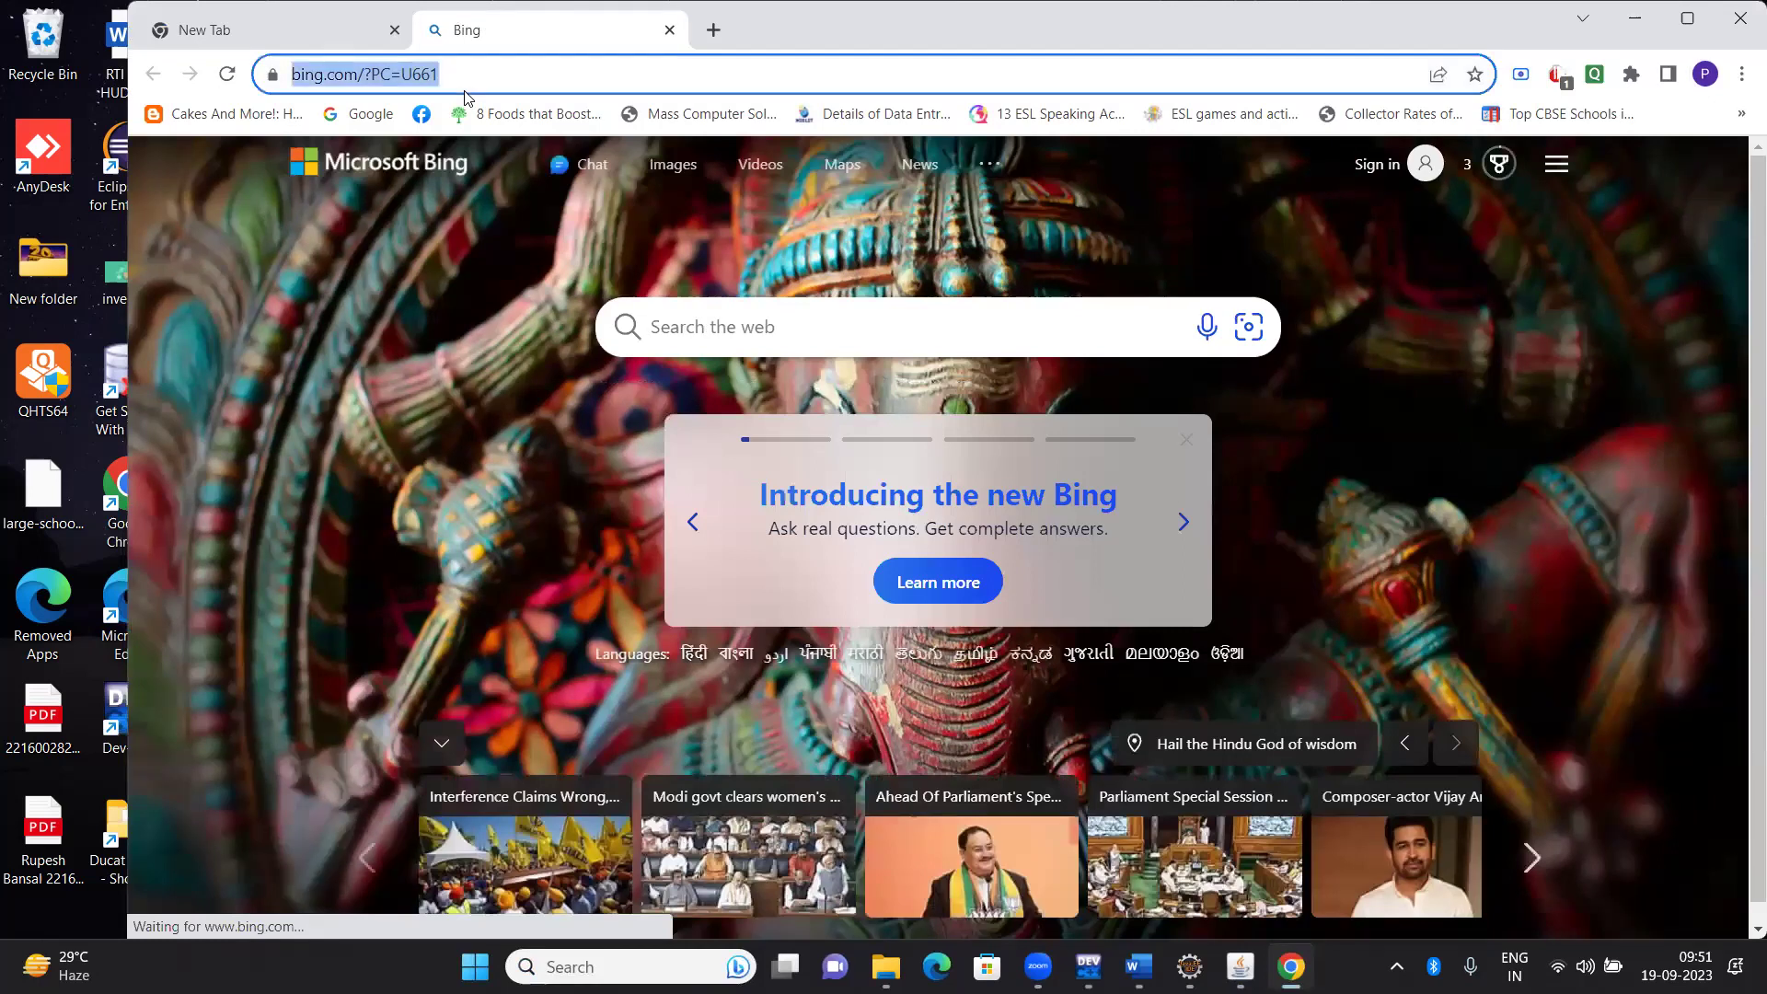
pyautogui.write('web.whatsapp.com')
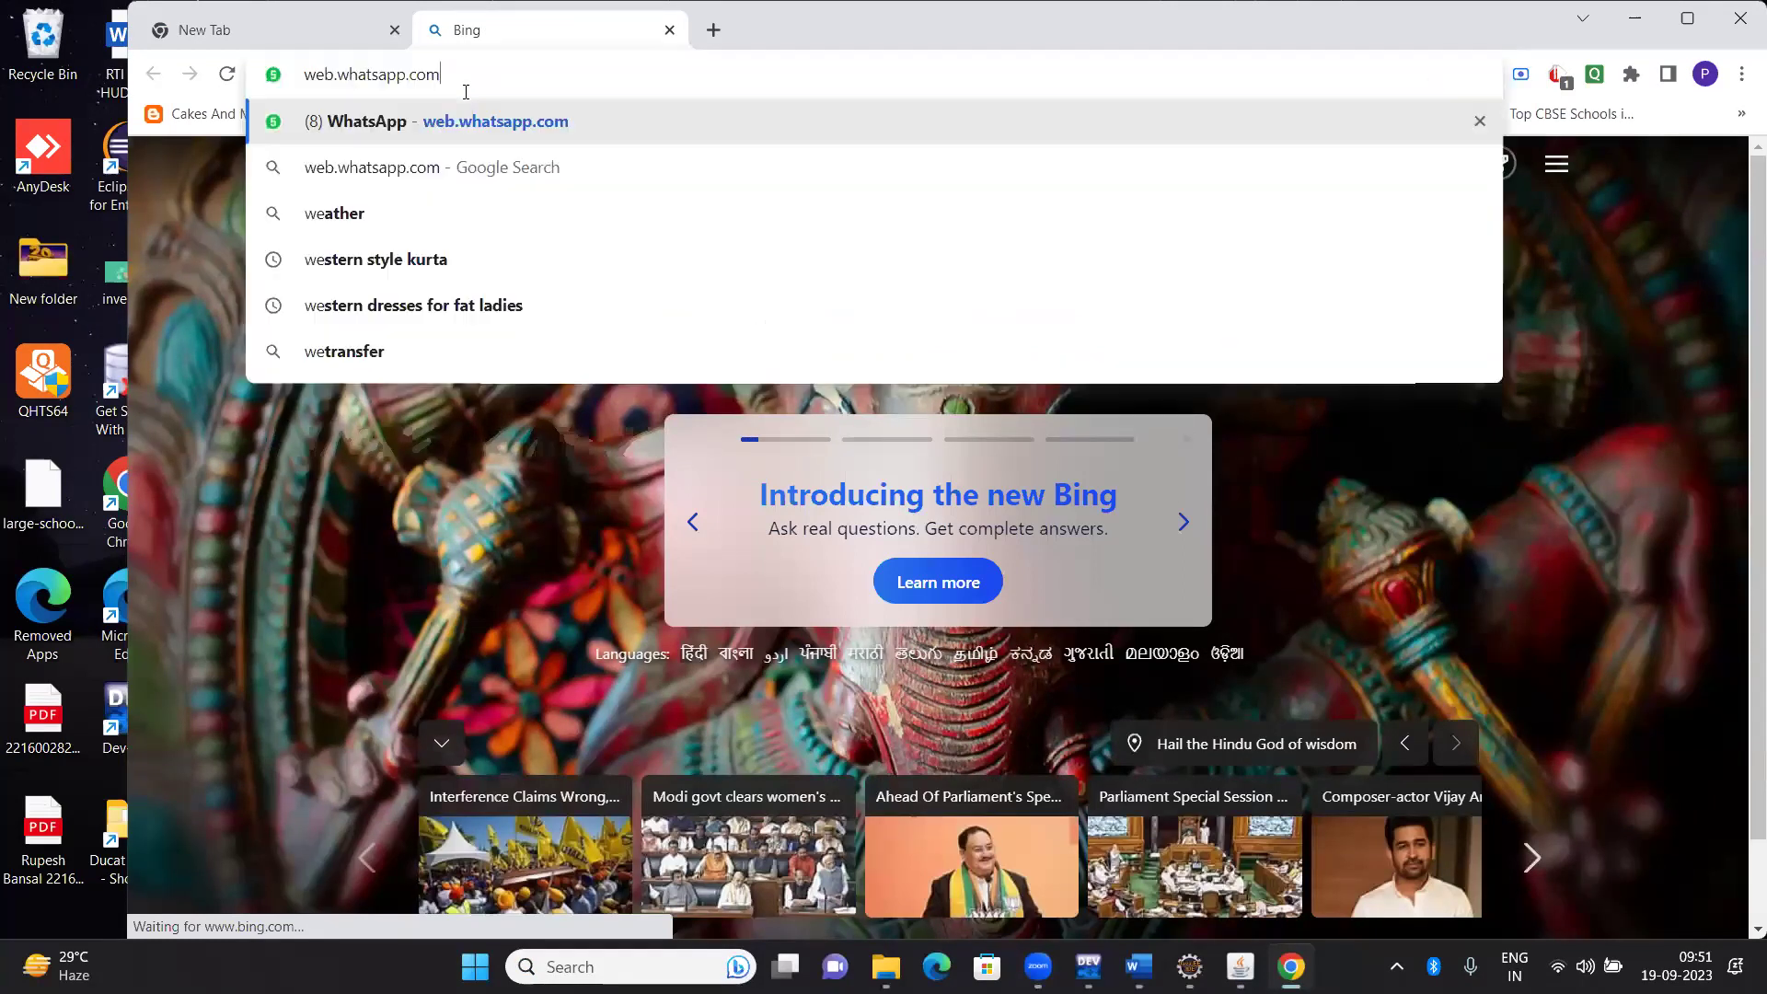
pyautogui.press('Return')
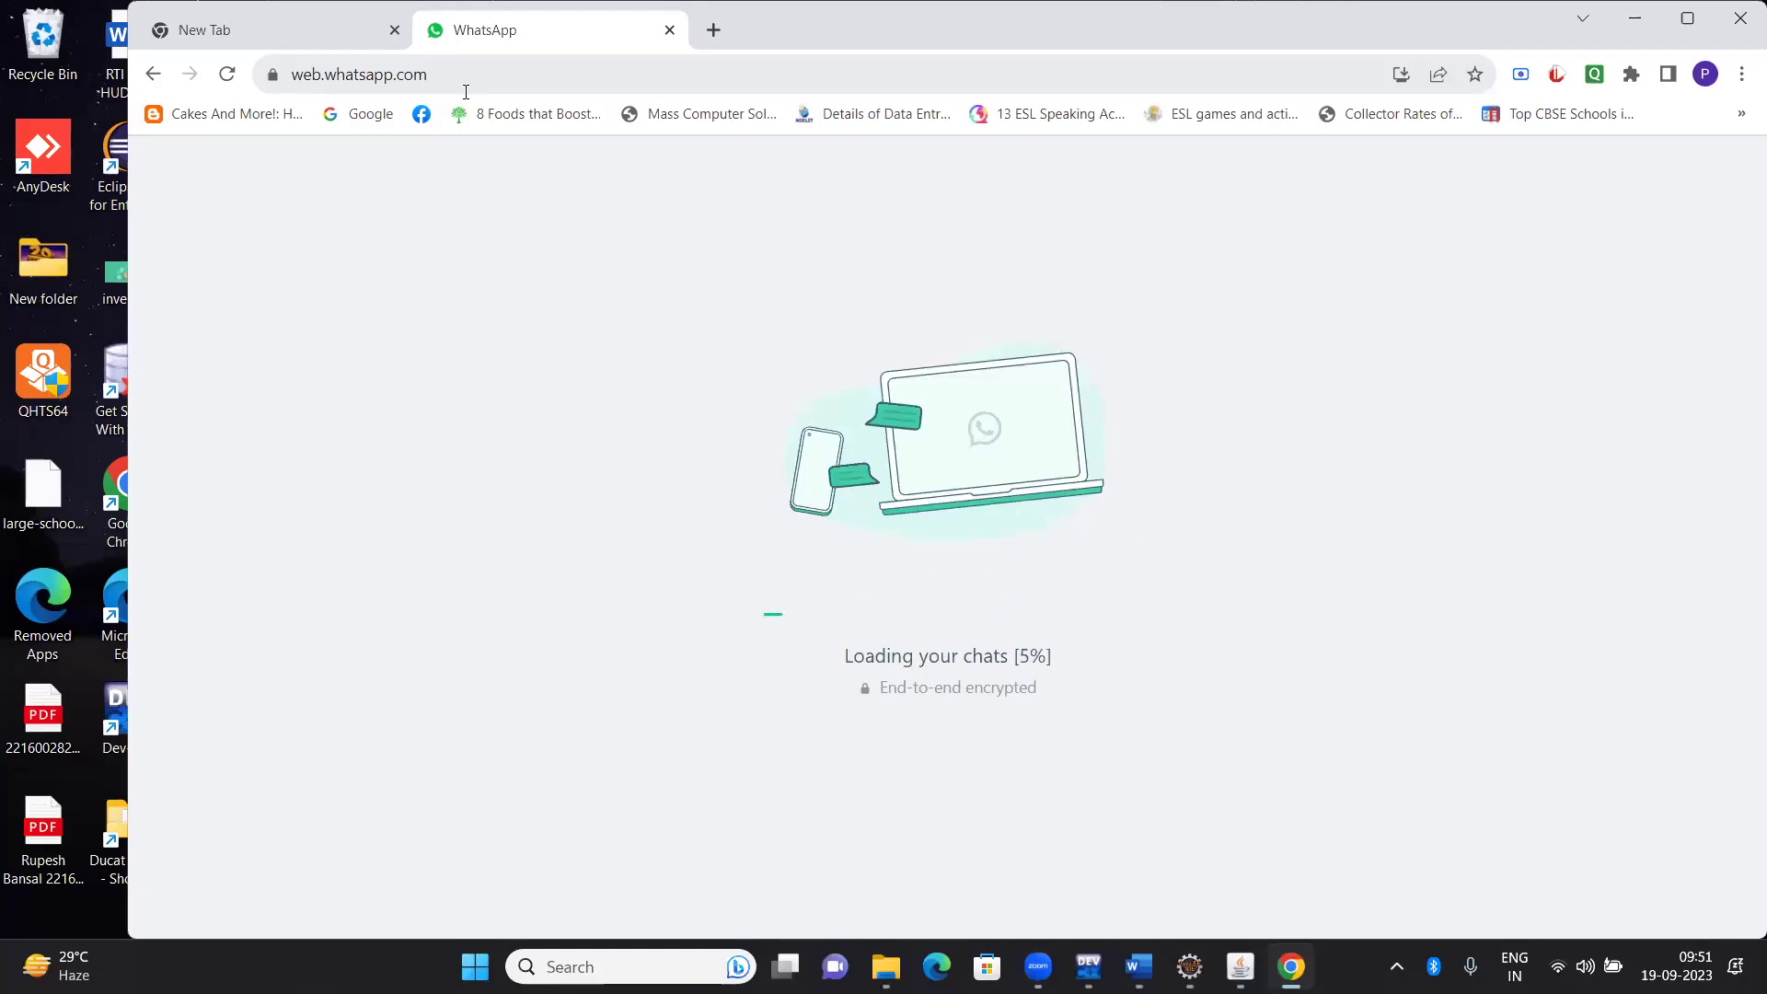
# Regenerate the Java WD 9.30 attendance to the clipboard and return to the main menu
pyautogui.hotkey('alt', 'Tab')
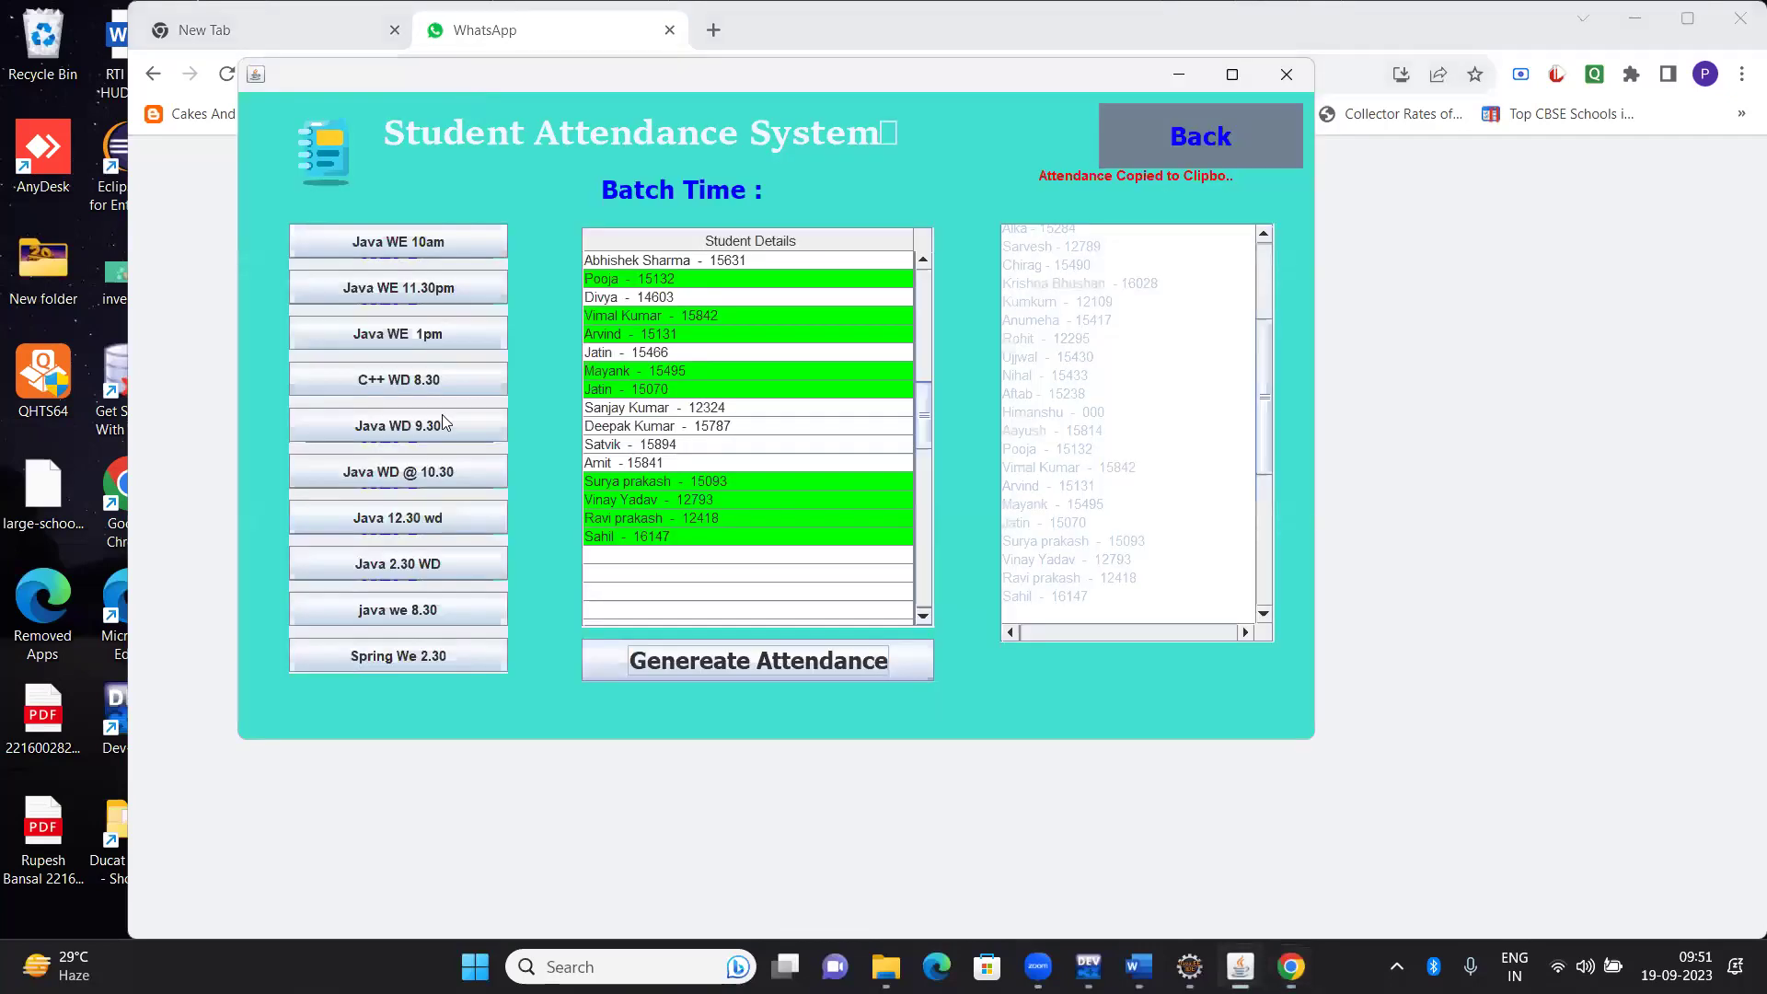
pyautogui.click(1169, 138)
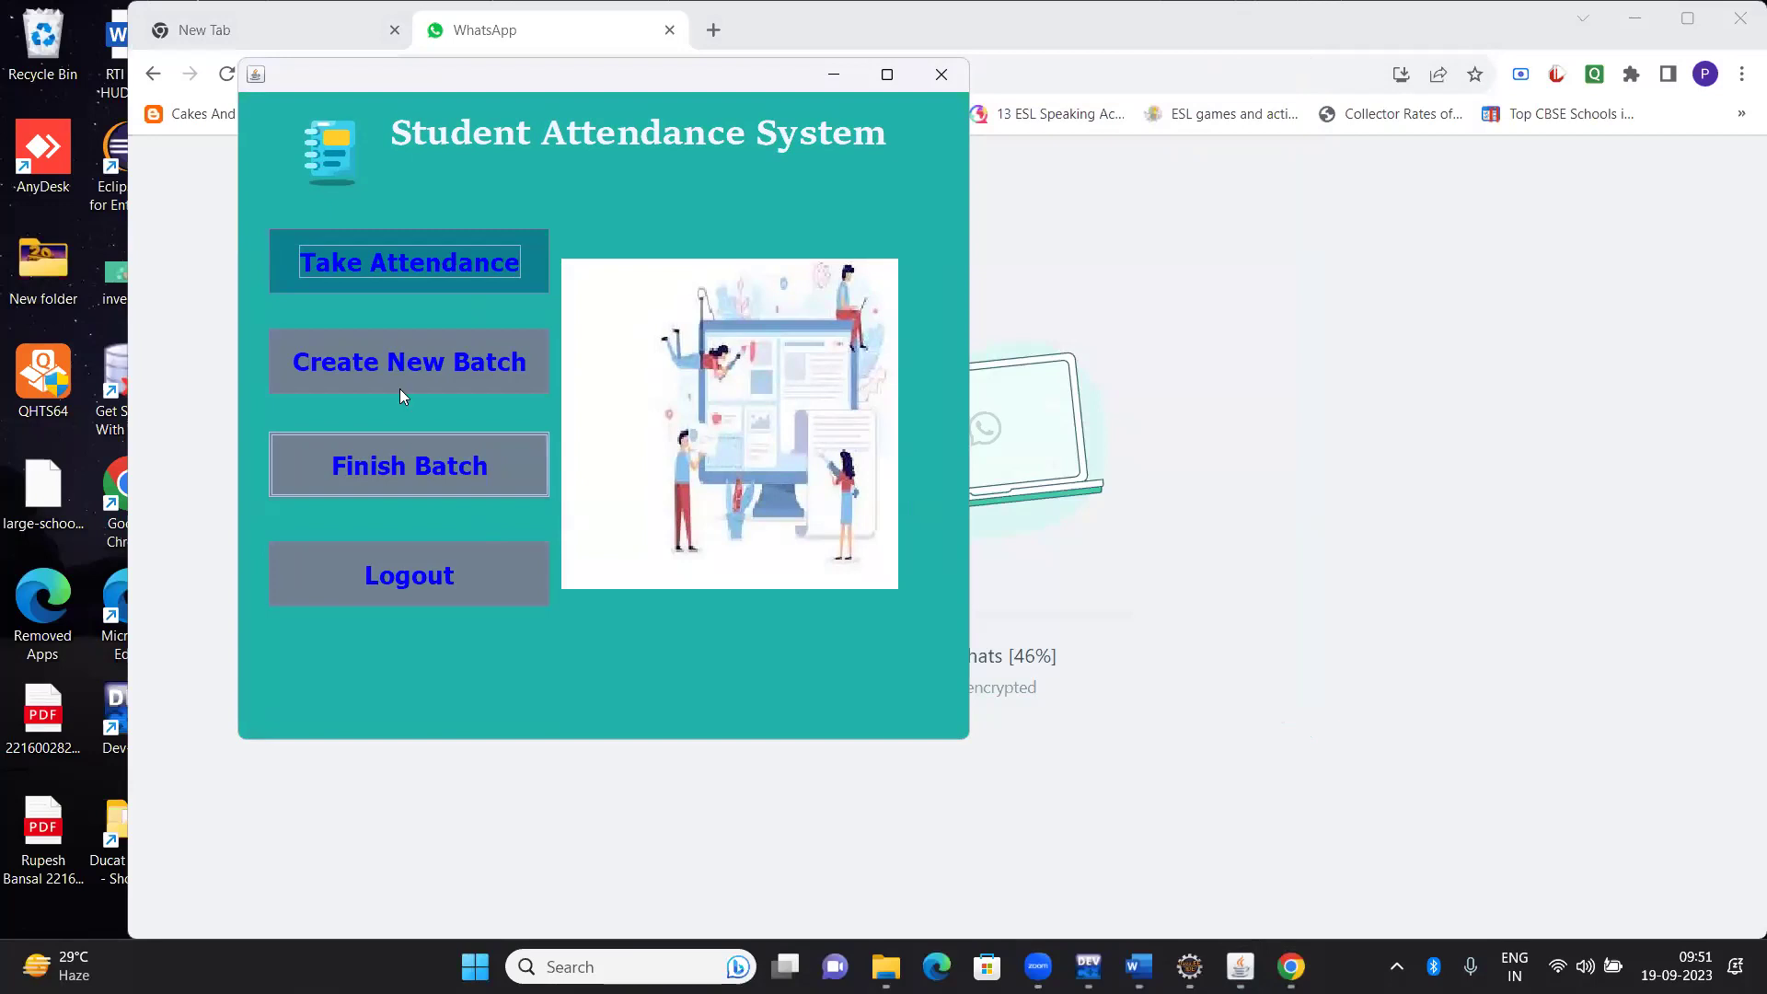
pyautogui.click(416, 228)
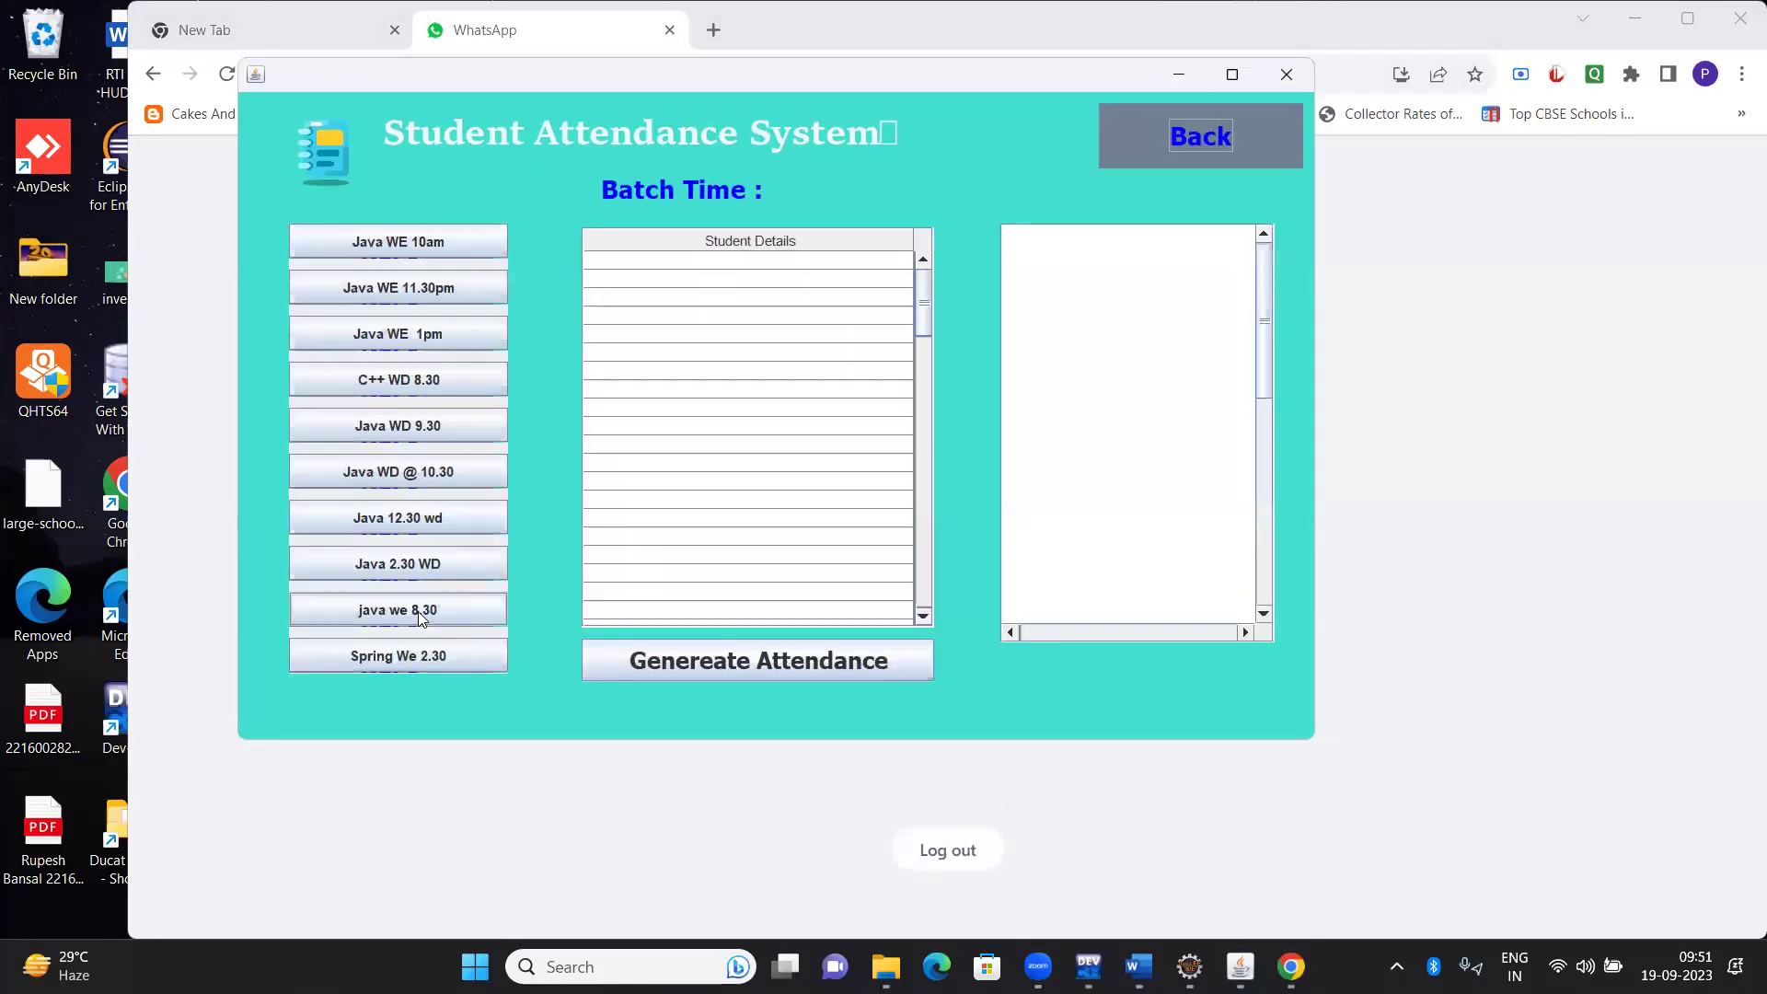
pyautogui.click(421, 423)
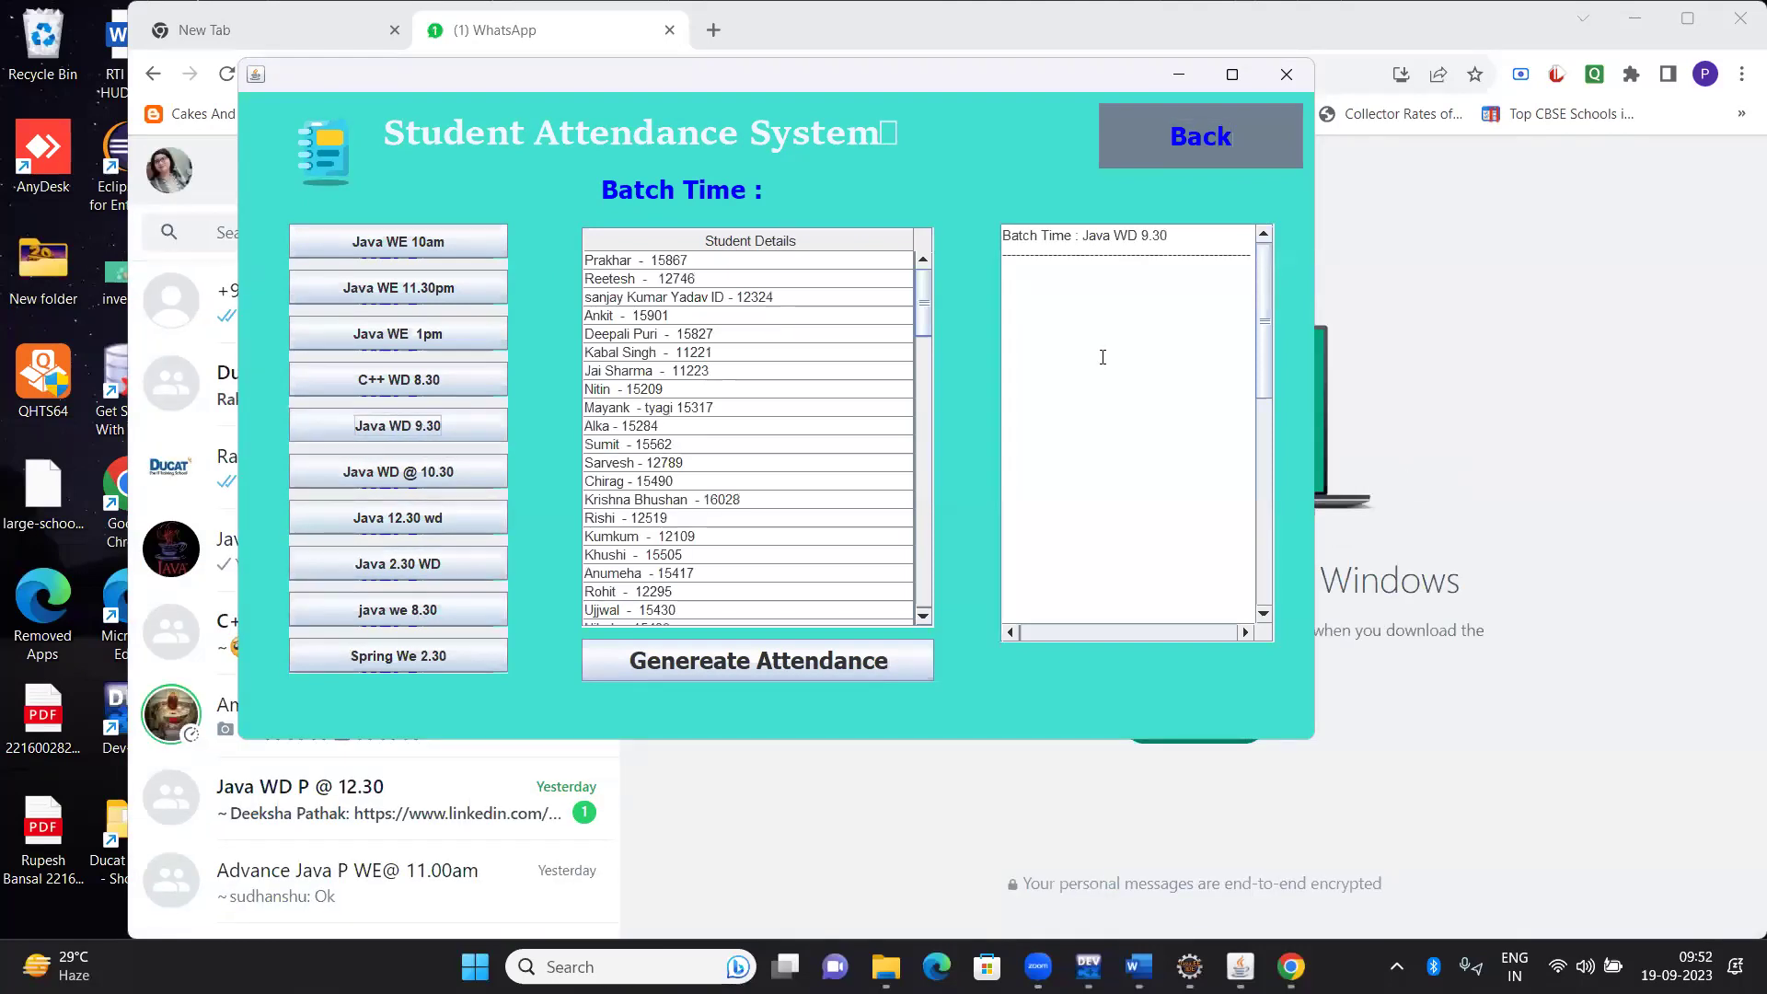
pyautogui.press('Return')
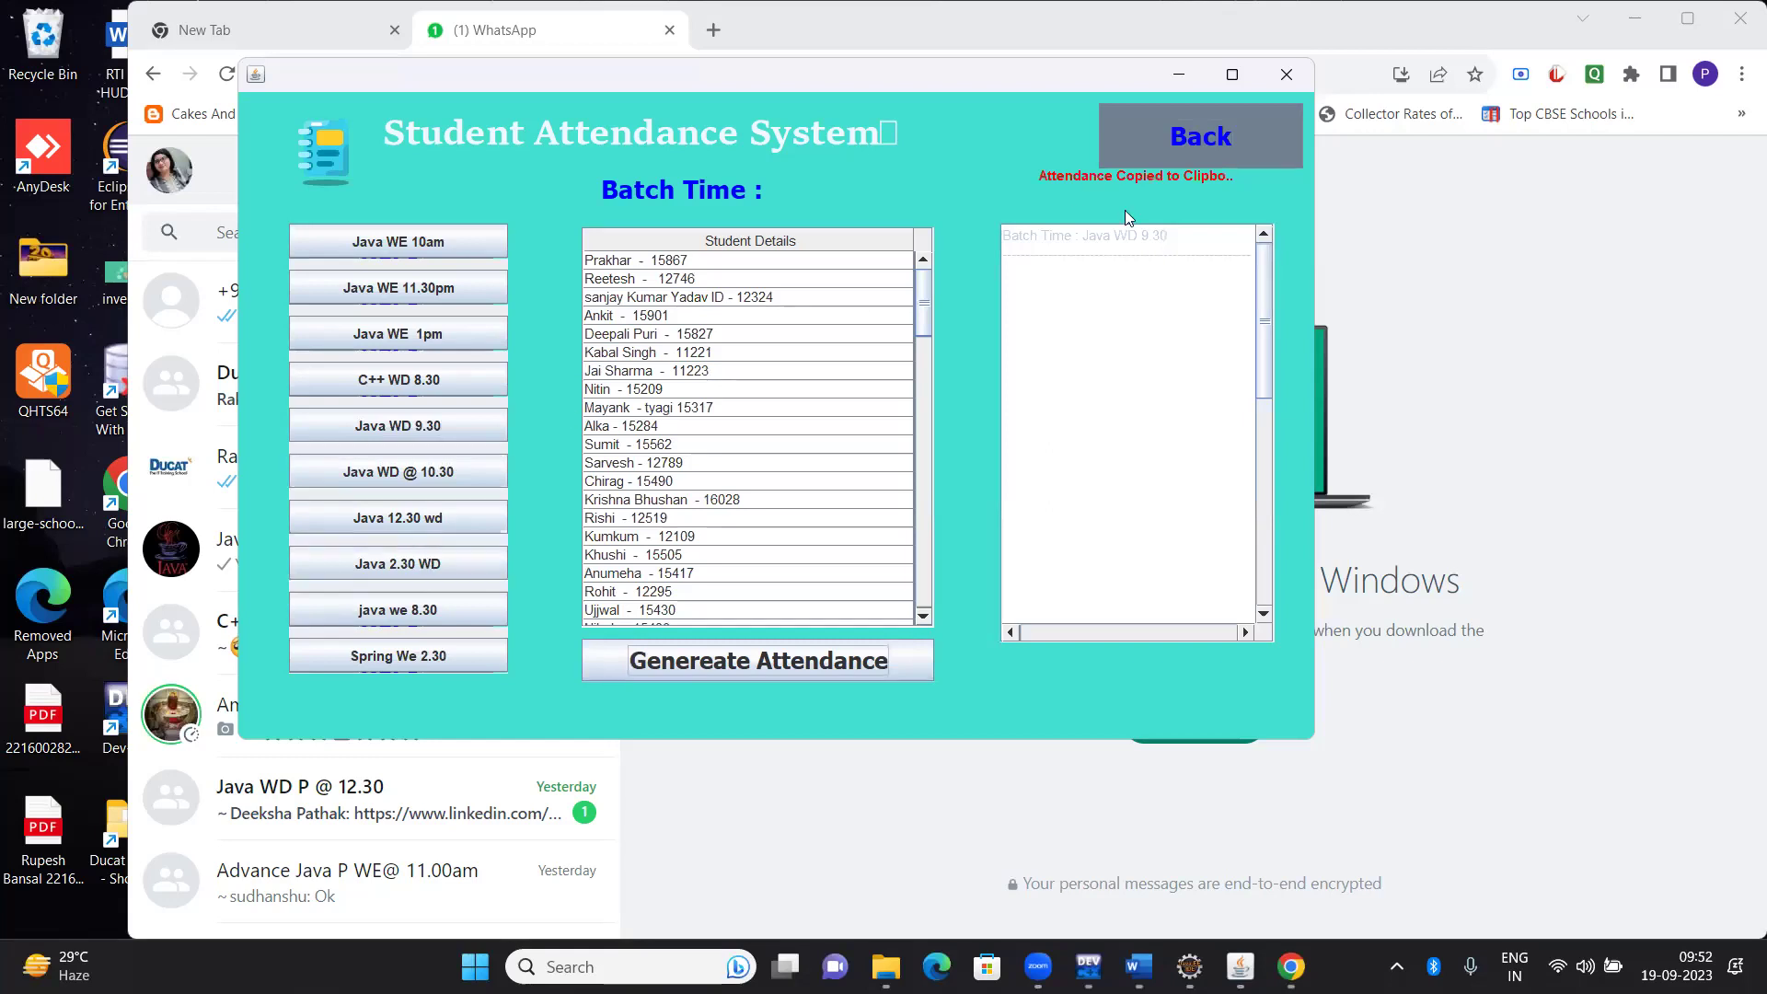
pyautogui.click(1180, 118)
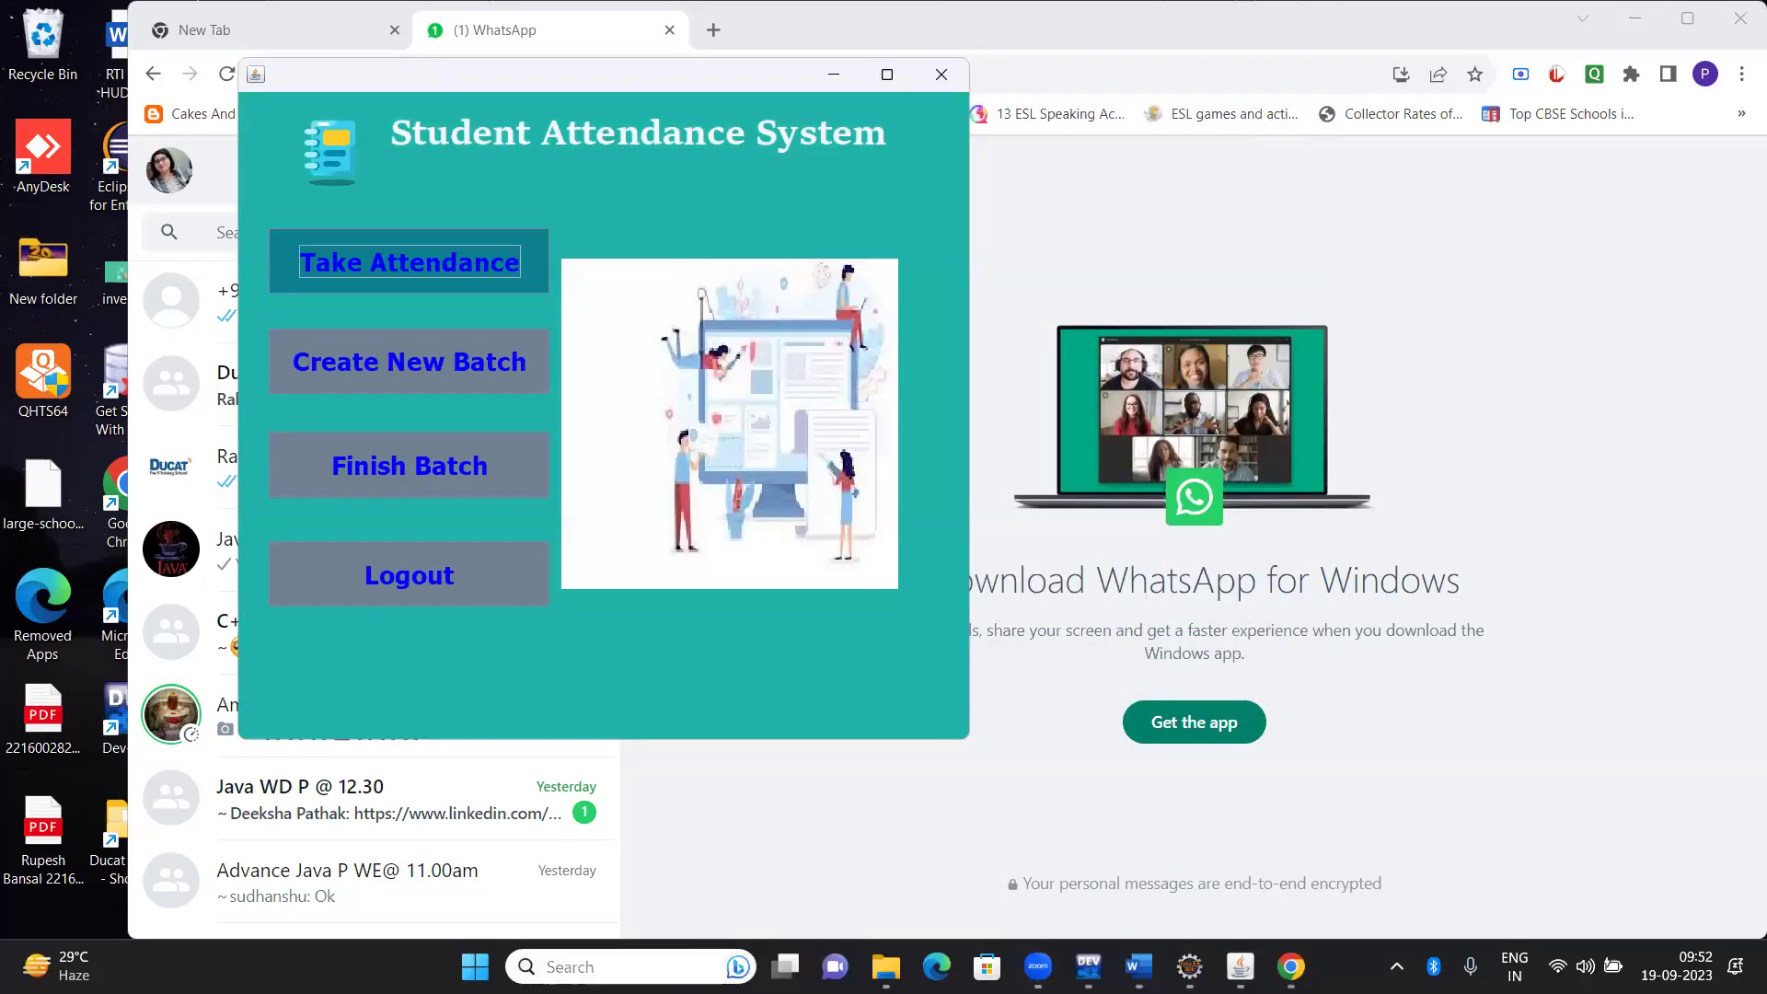
# Search Windows for 'clipboar', then close the search results
pyautogui.press('super+s')
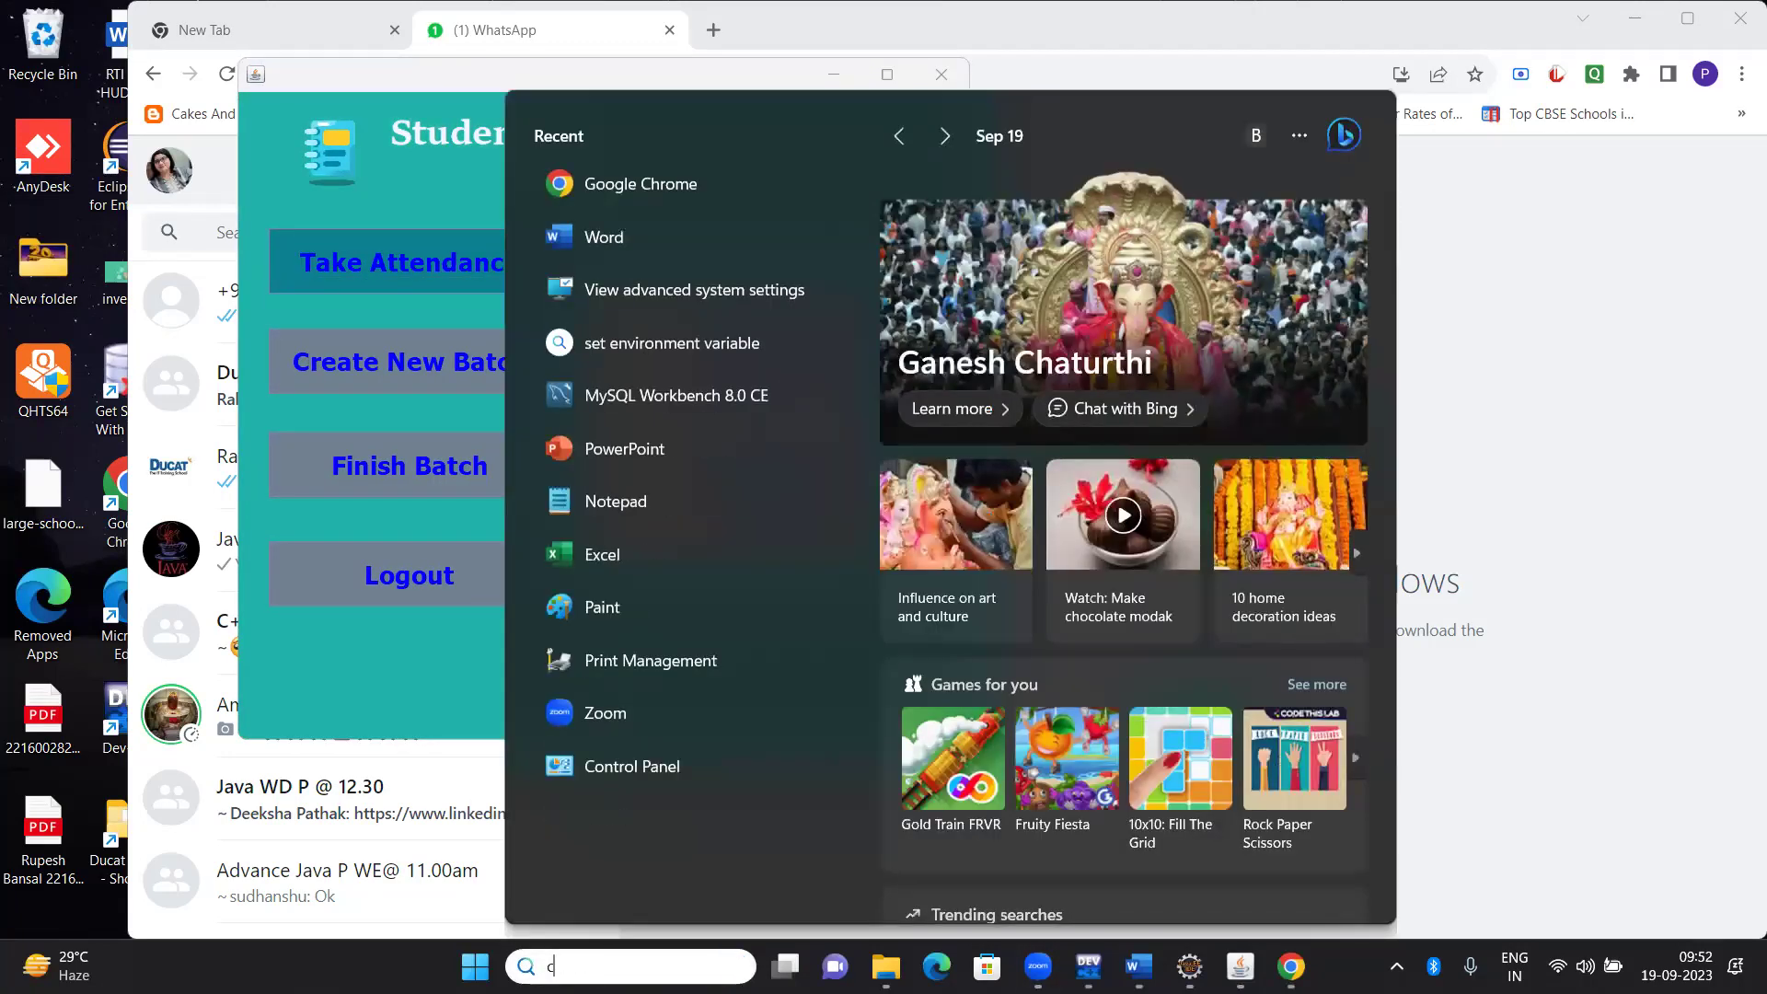
pyautogui.write('clip')
pyautogui.press('BackSpace')
pyautogui.press('Escape')
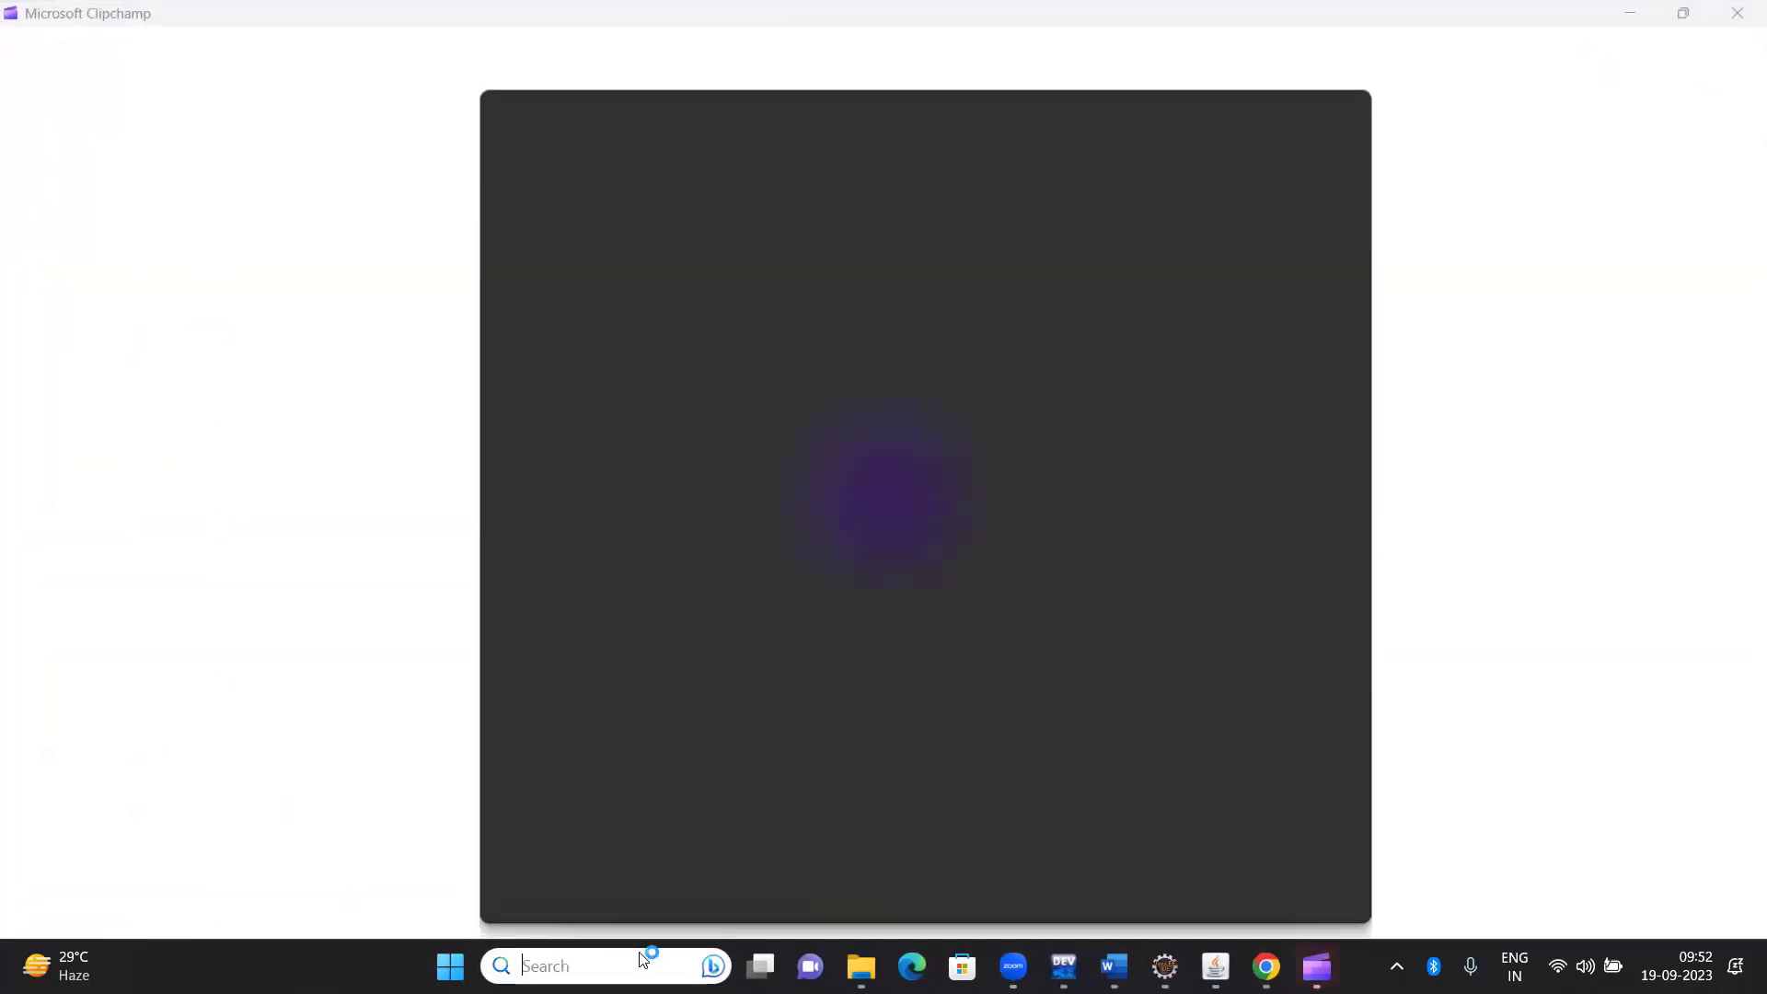
pyautogui.write('cli')
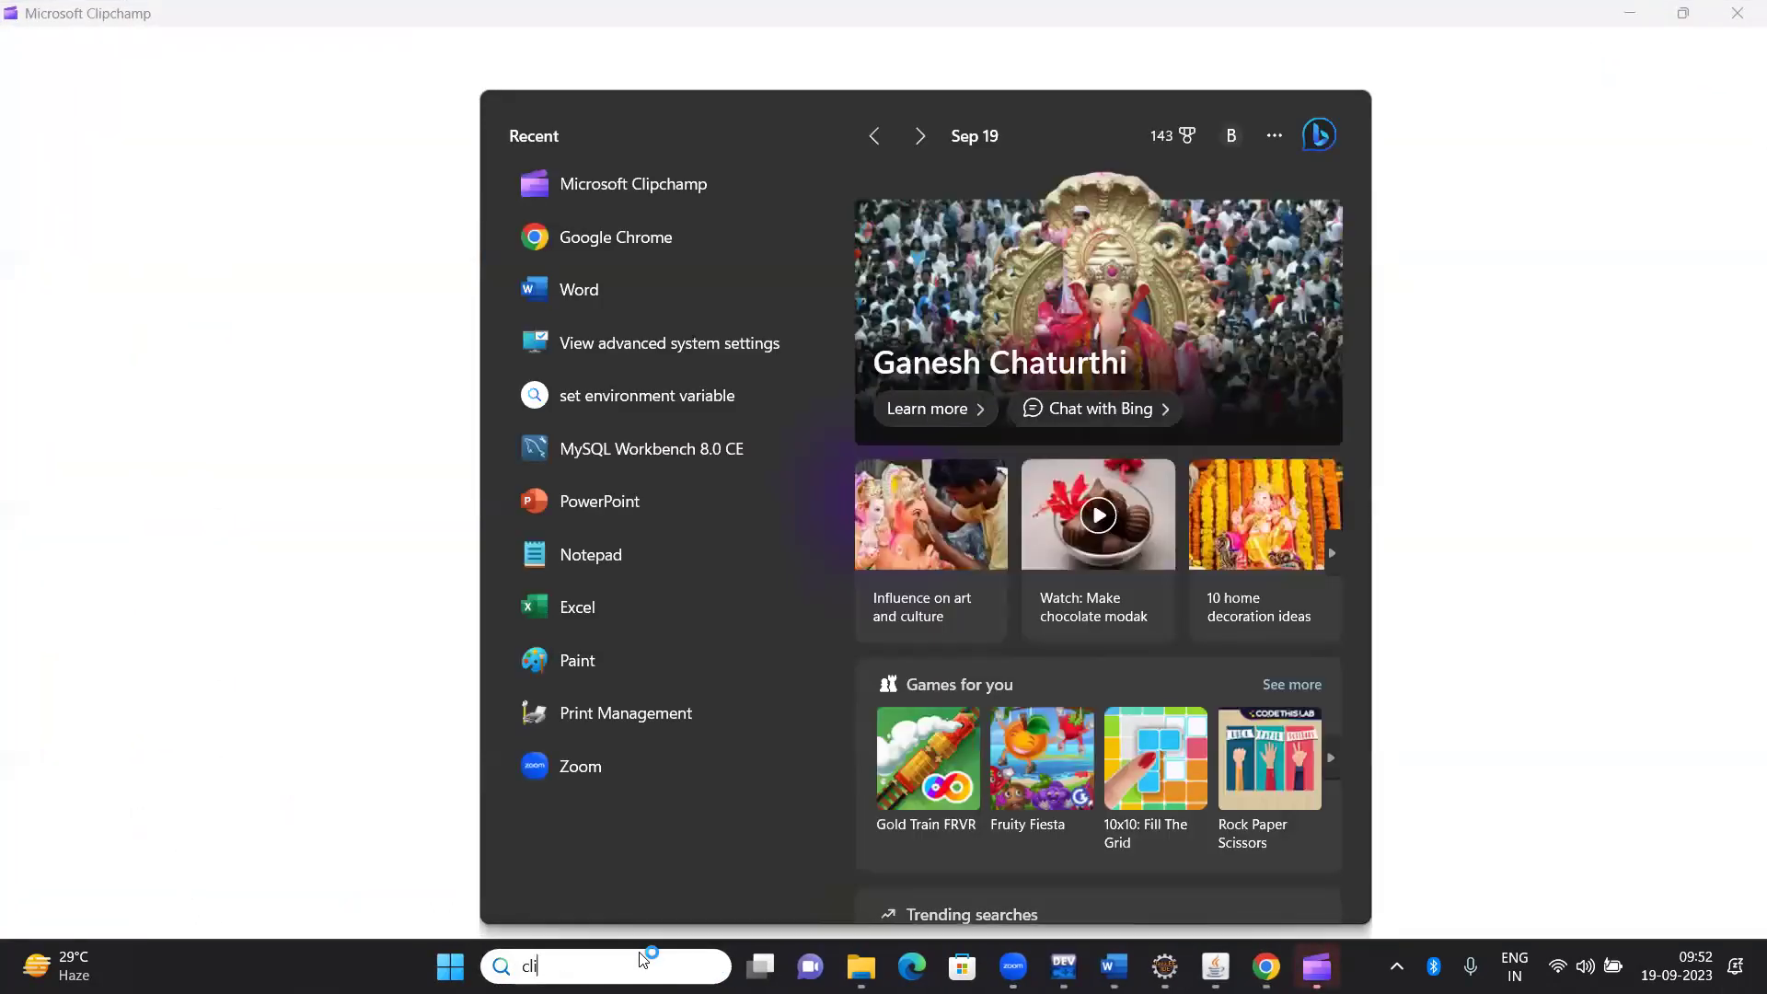
pyautogui.write('pboar')
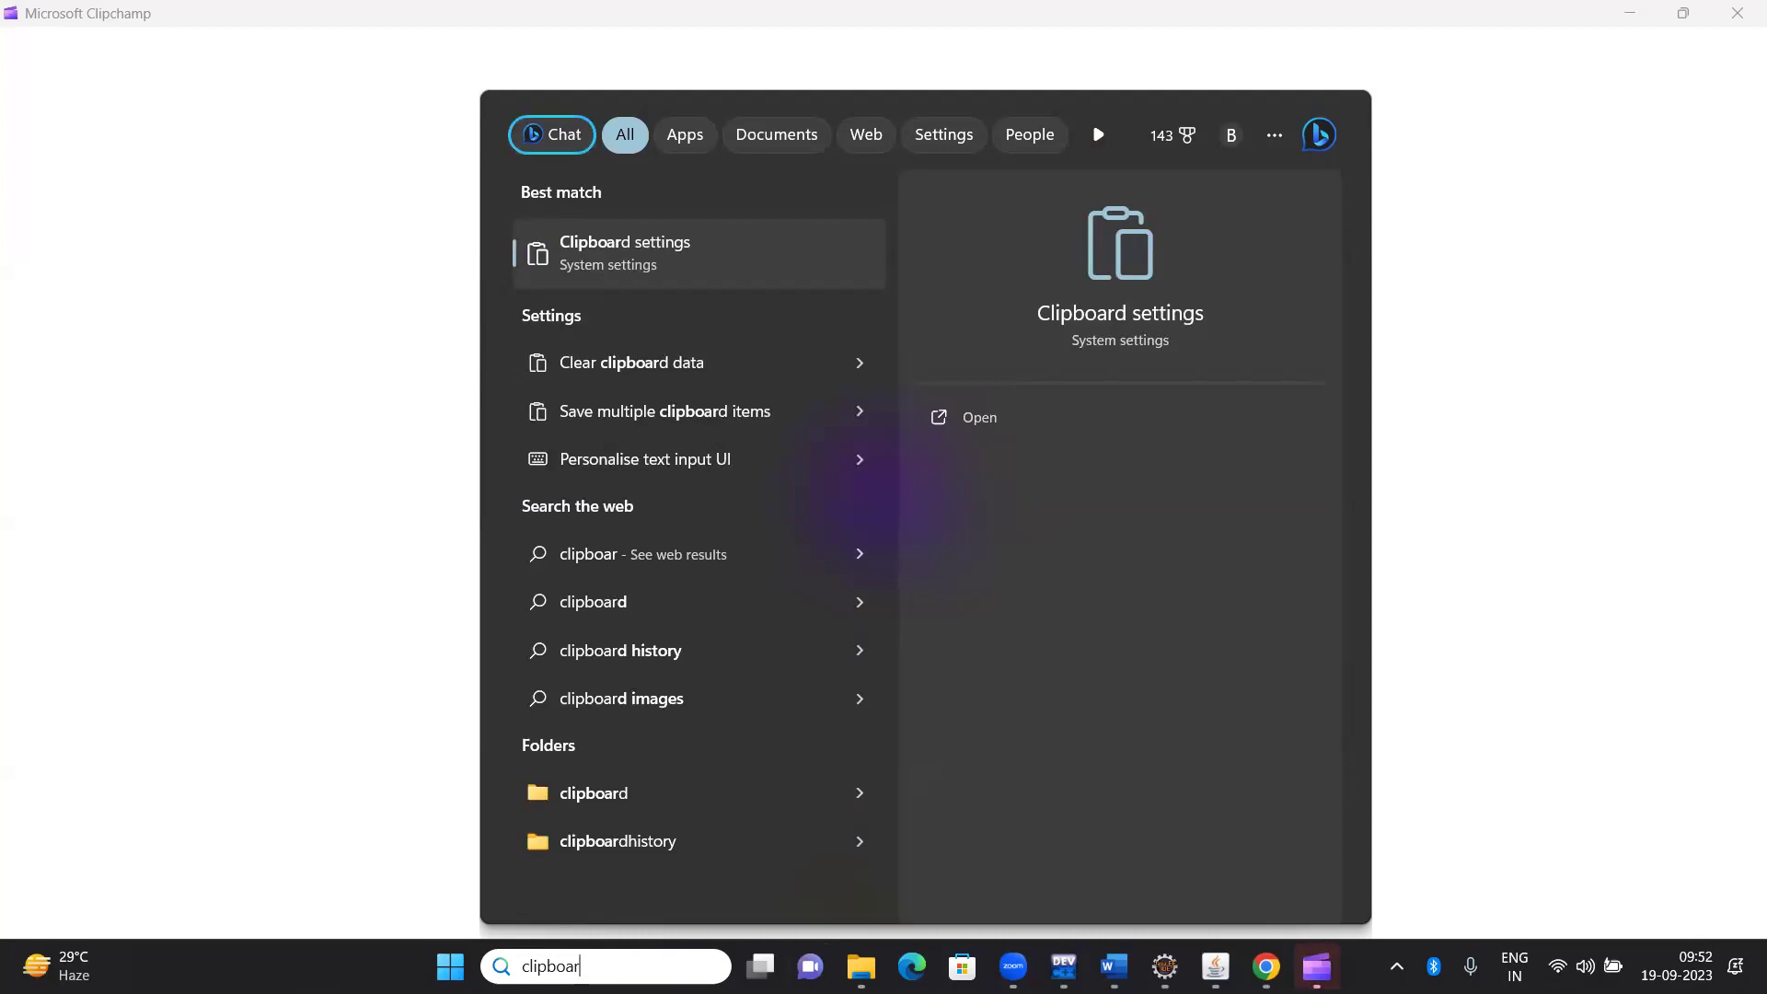
pyautogui.click(809, 966)
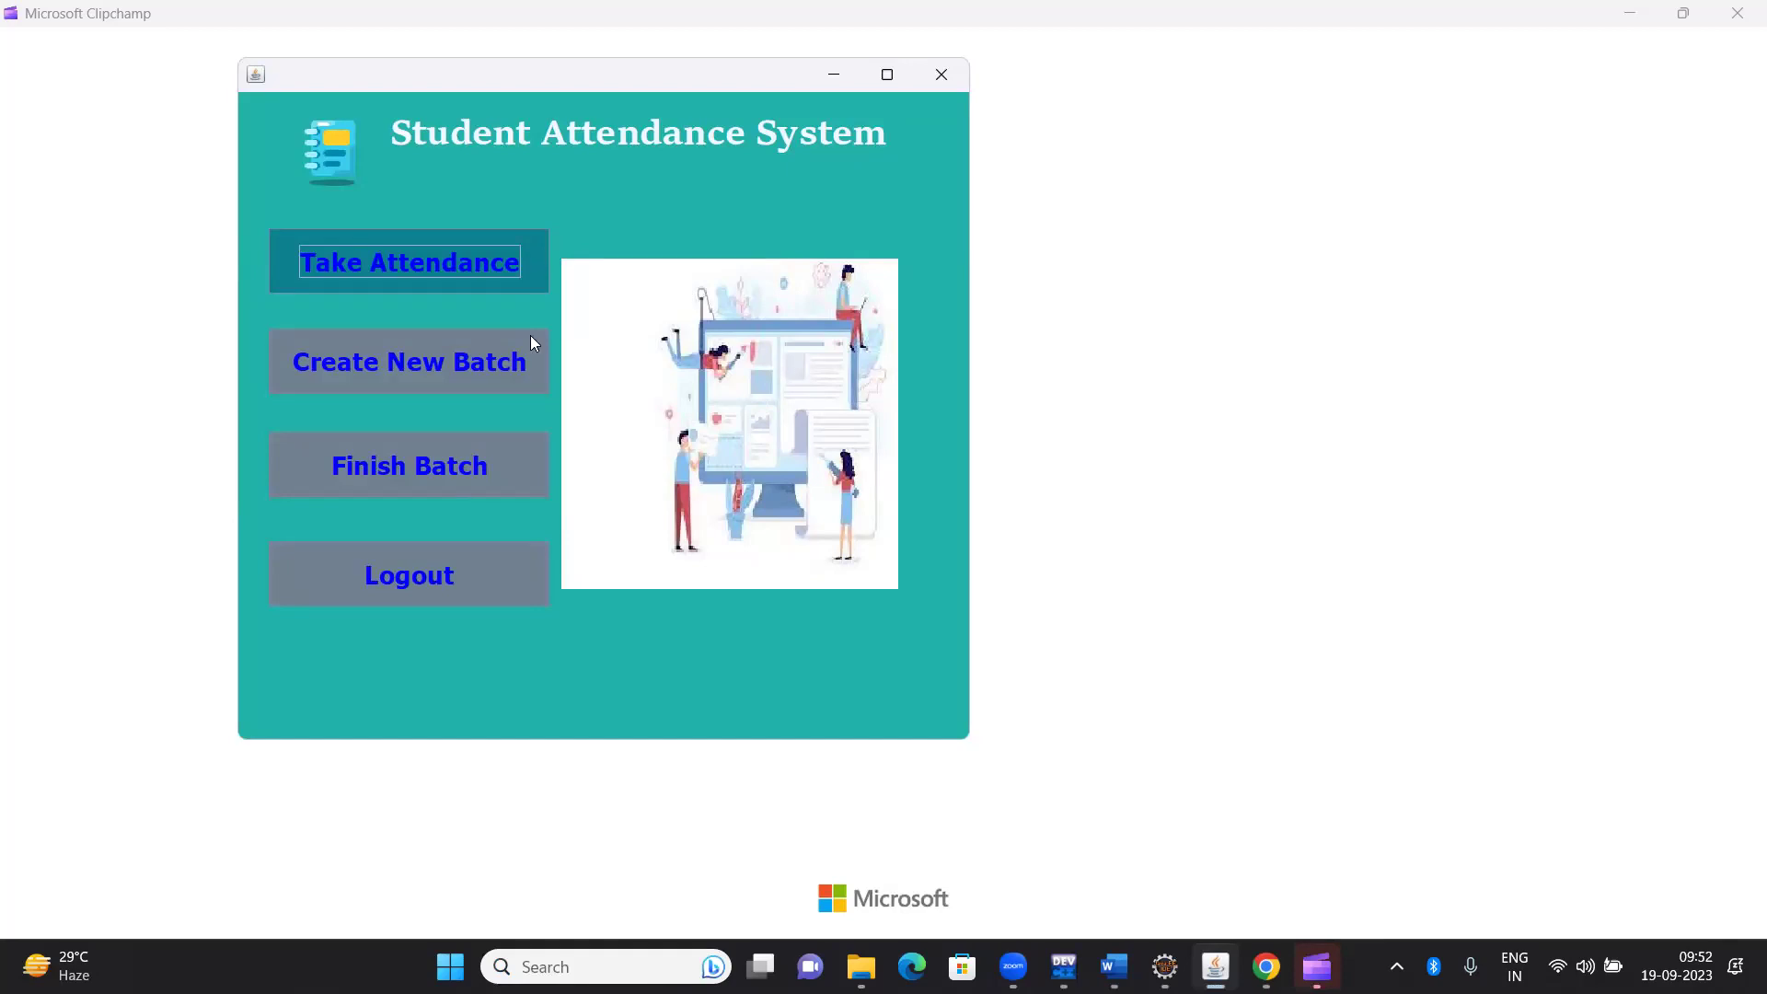
# Start a new batch with batch time 'Java wd 9.30'
pyautogui.click(497, 340)
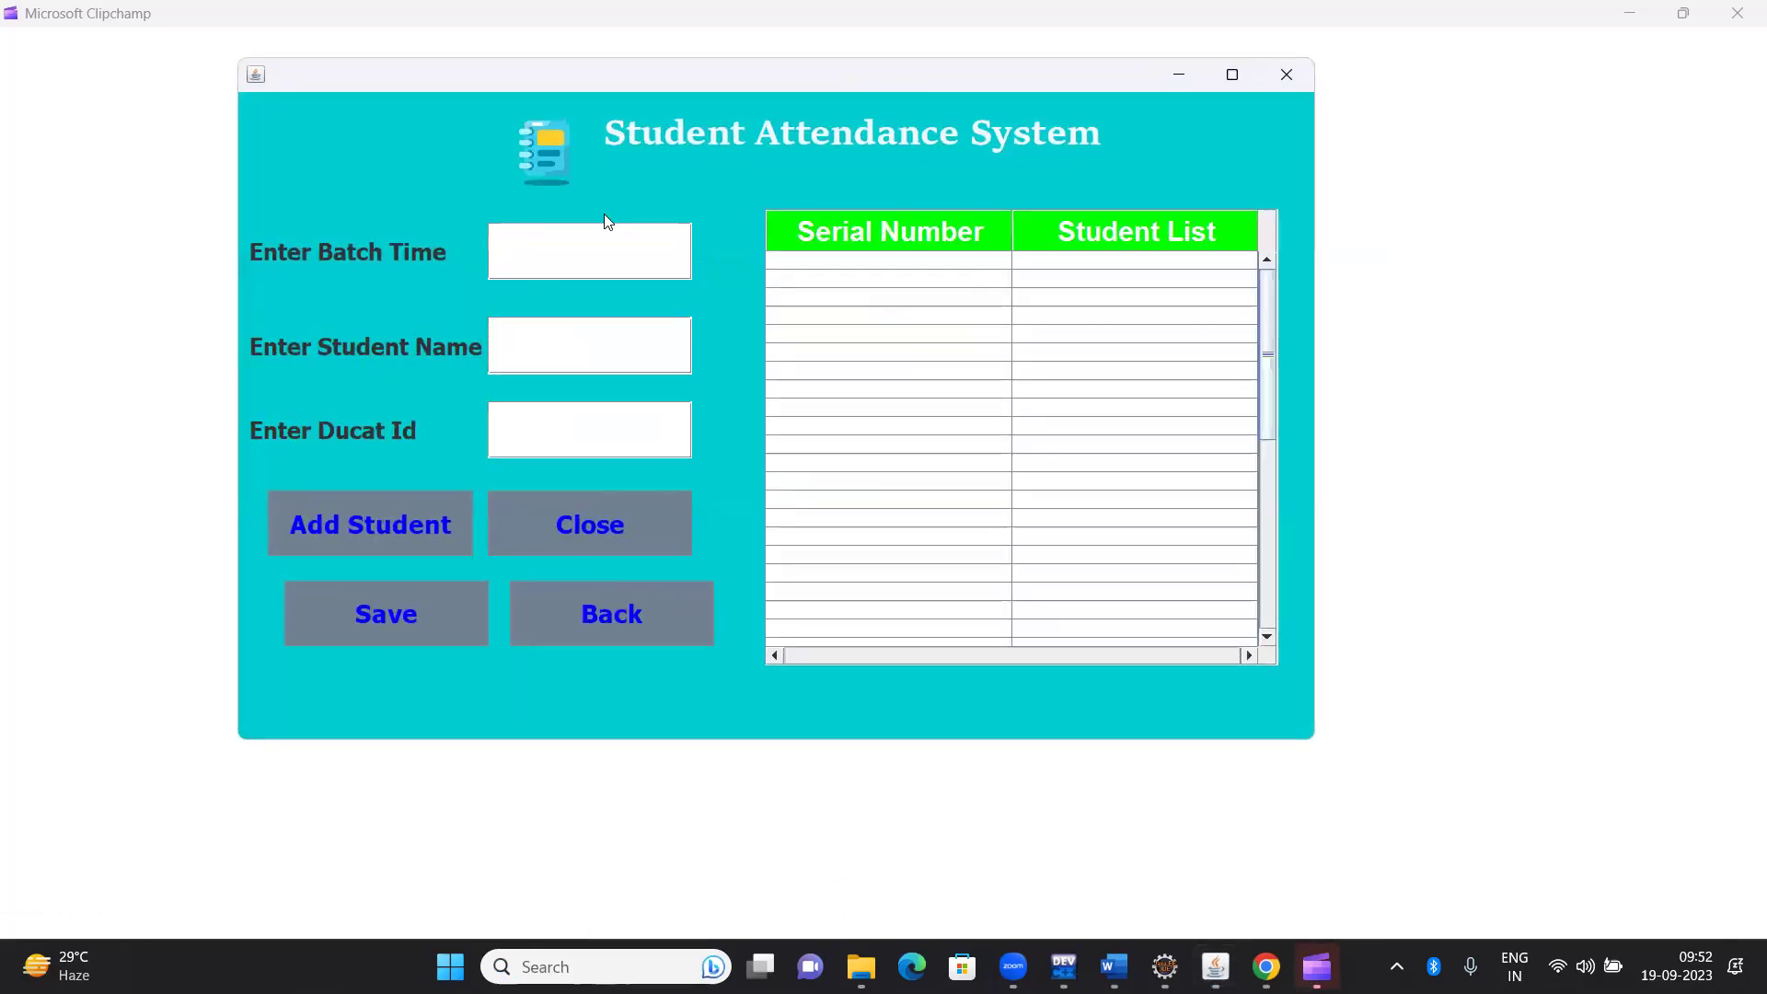
pyautogui.click(600, 245)
pyautogui.write('Java ')
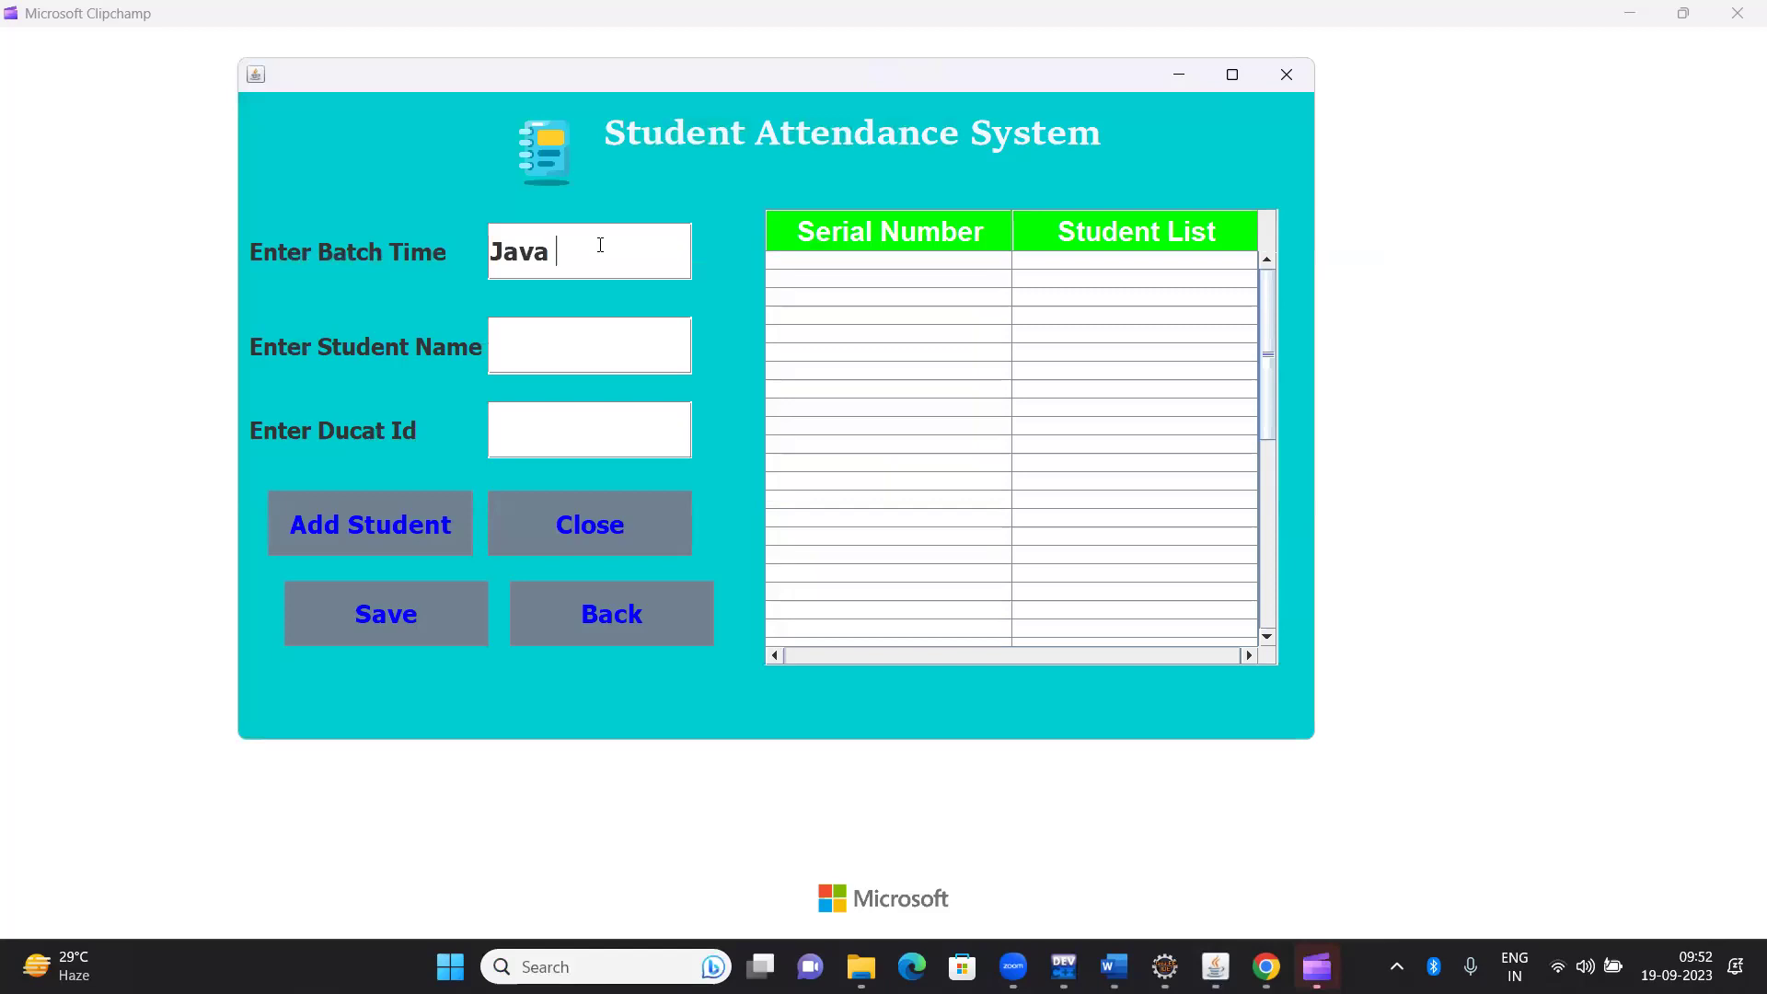
pyautogui.write('we')
pyautogui.press('BackSpace')
pyautogui.write('d9.30')
pyautogui.press('Tab')
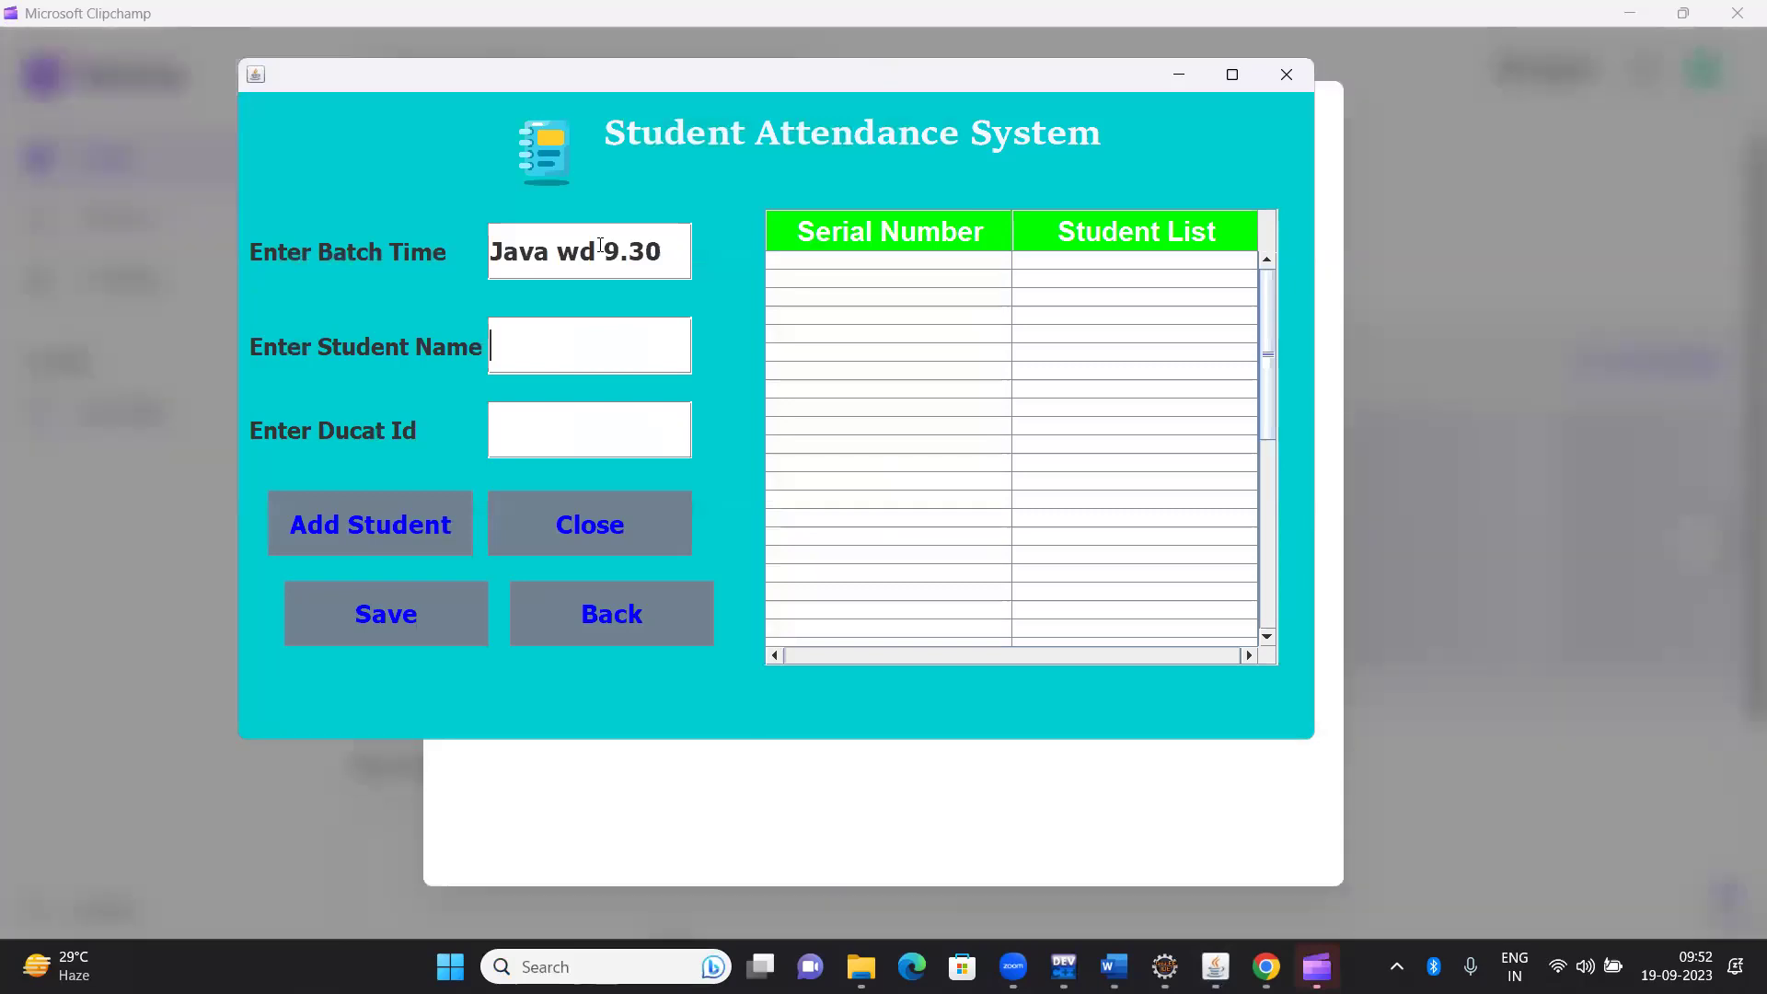
# Add the first student's name and Ducat ID to the batch
pyautogui.write('Ri')
pyautogui.press('BackSpace')
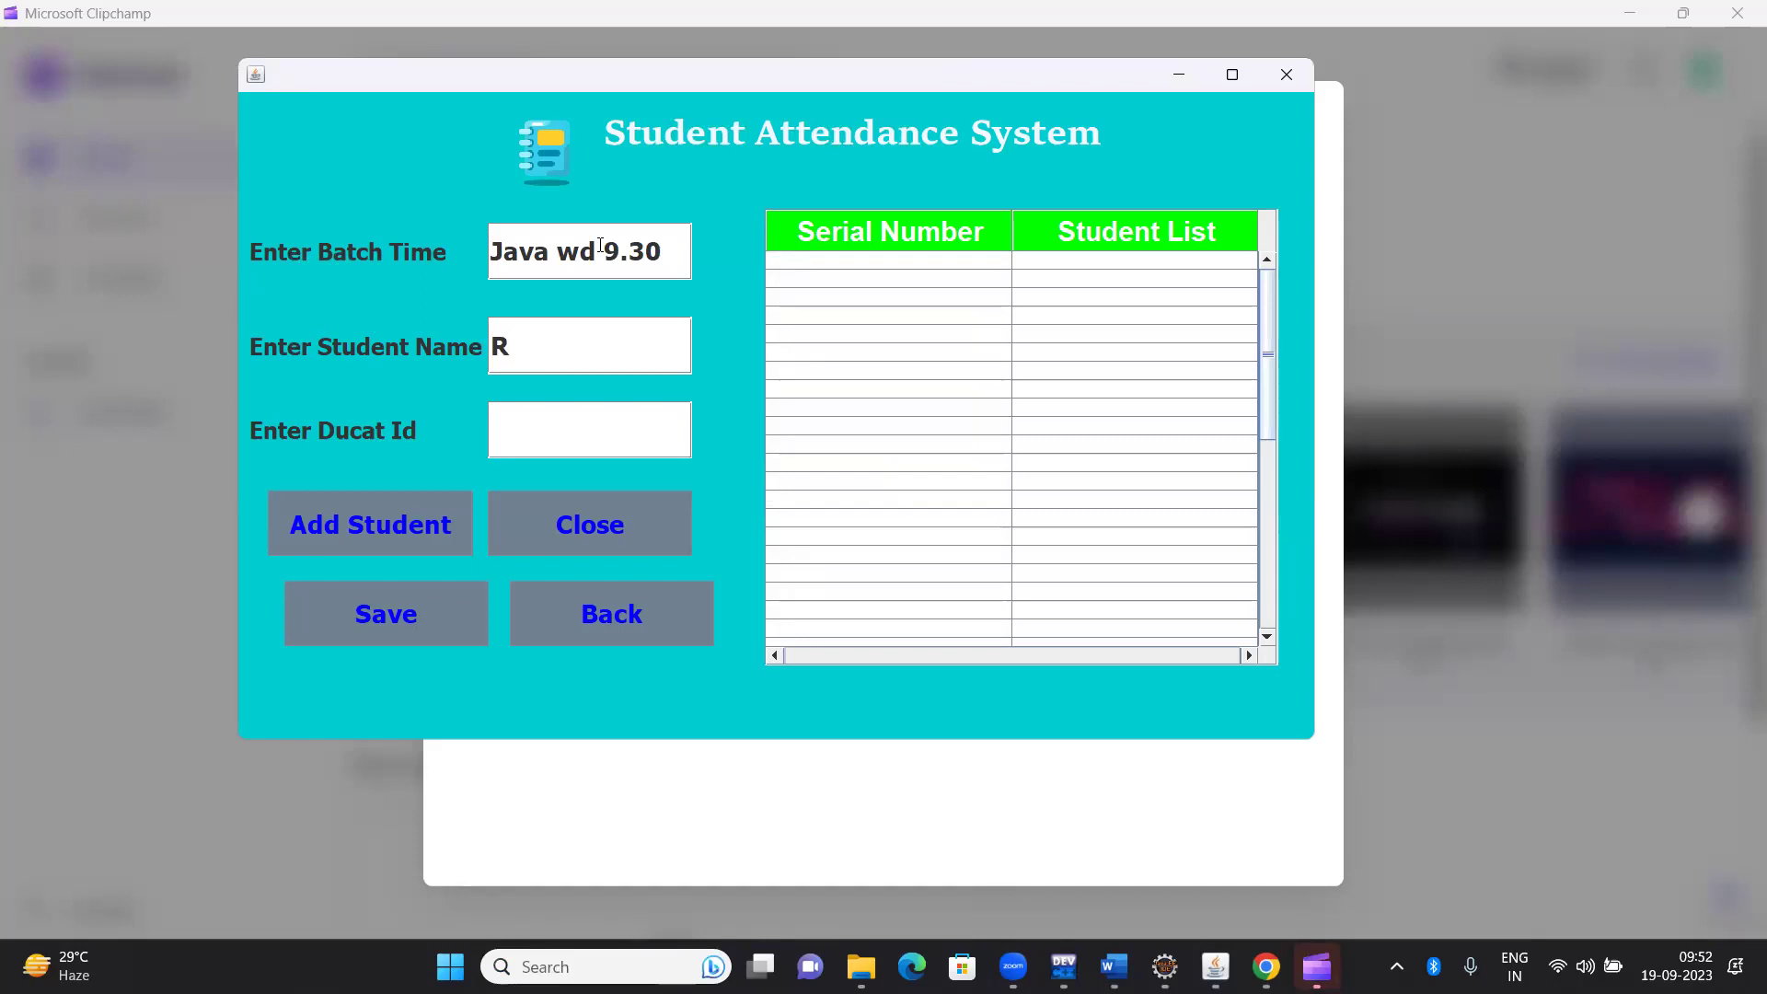
pyautogui.write('ohit')
pyautogui.press('Tab')
pyautogui.write('15626')
pyautogui.press('Tab')
pyautogui.press('space')
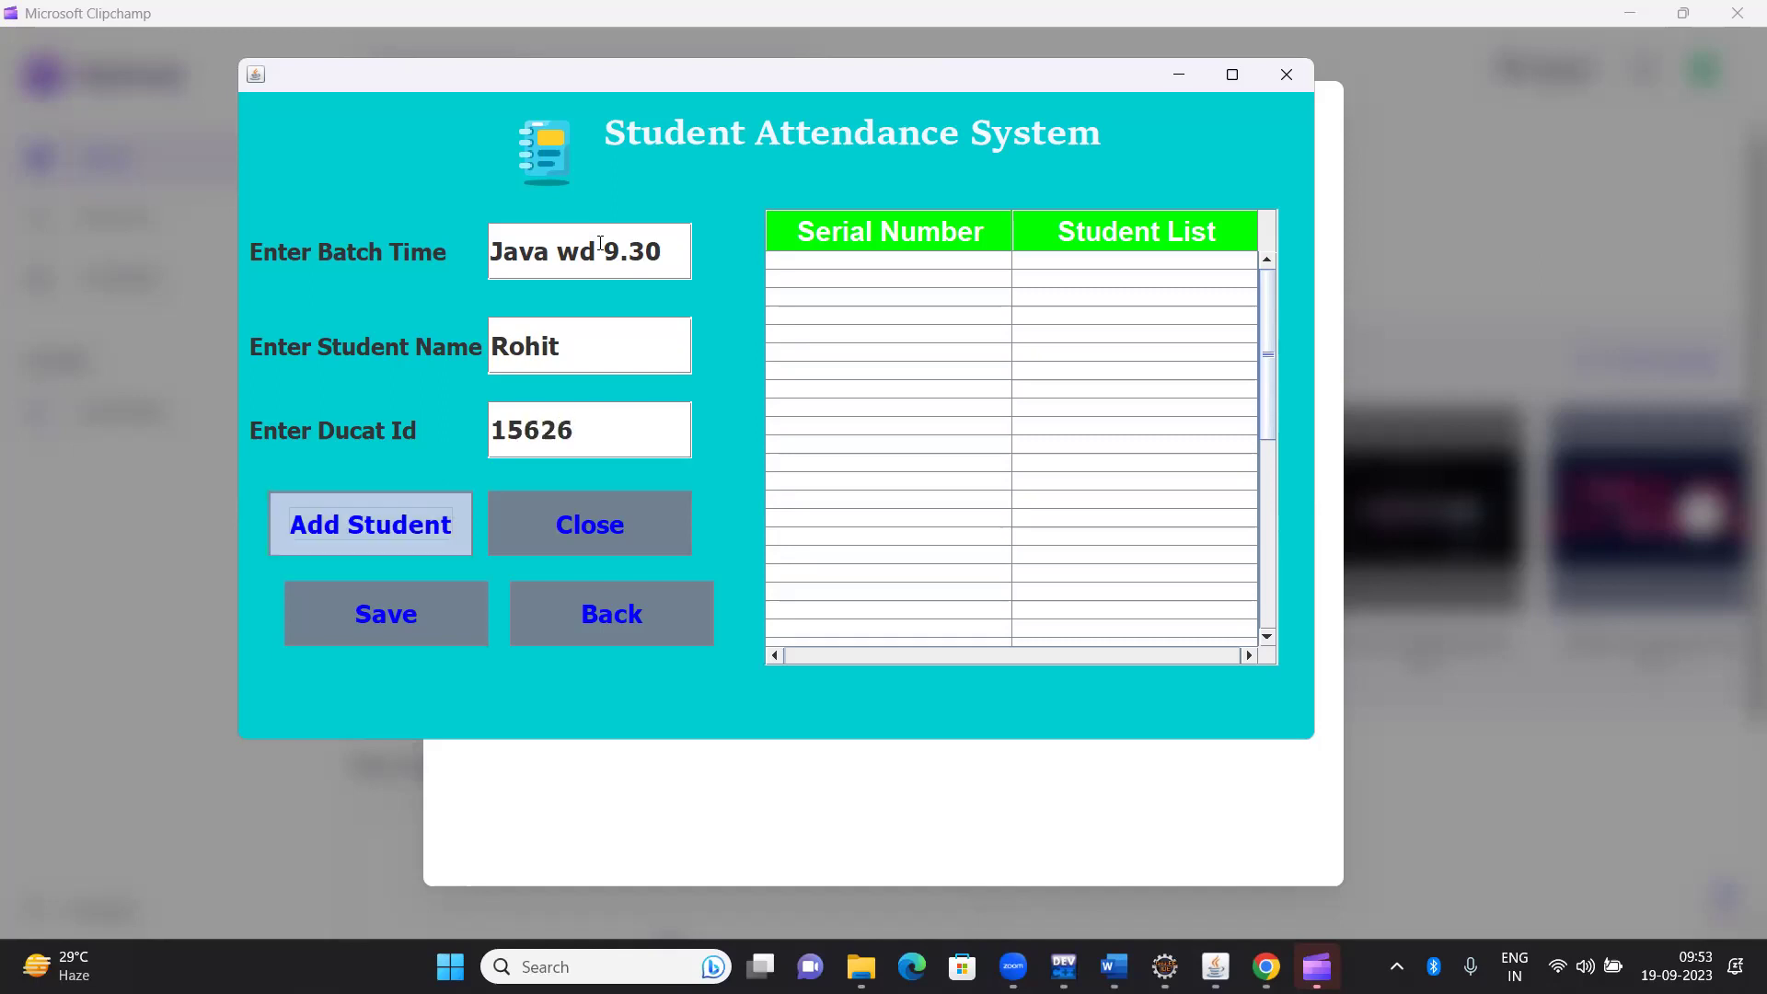
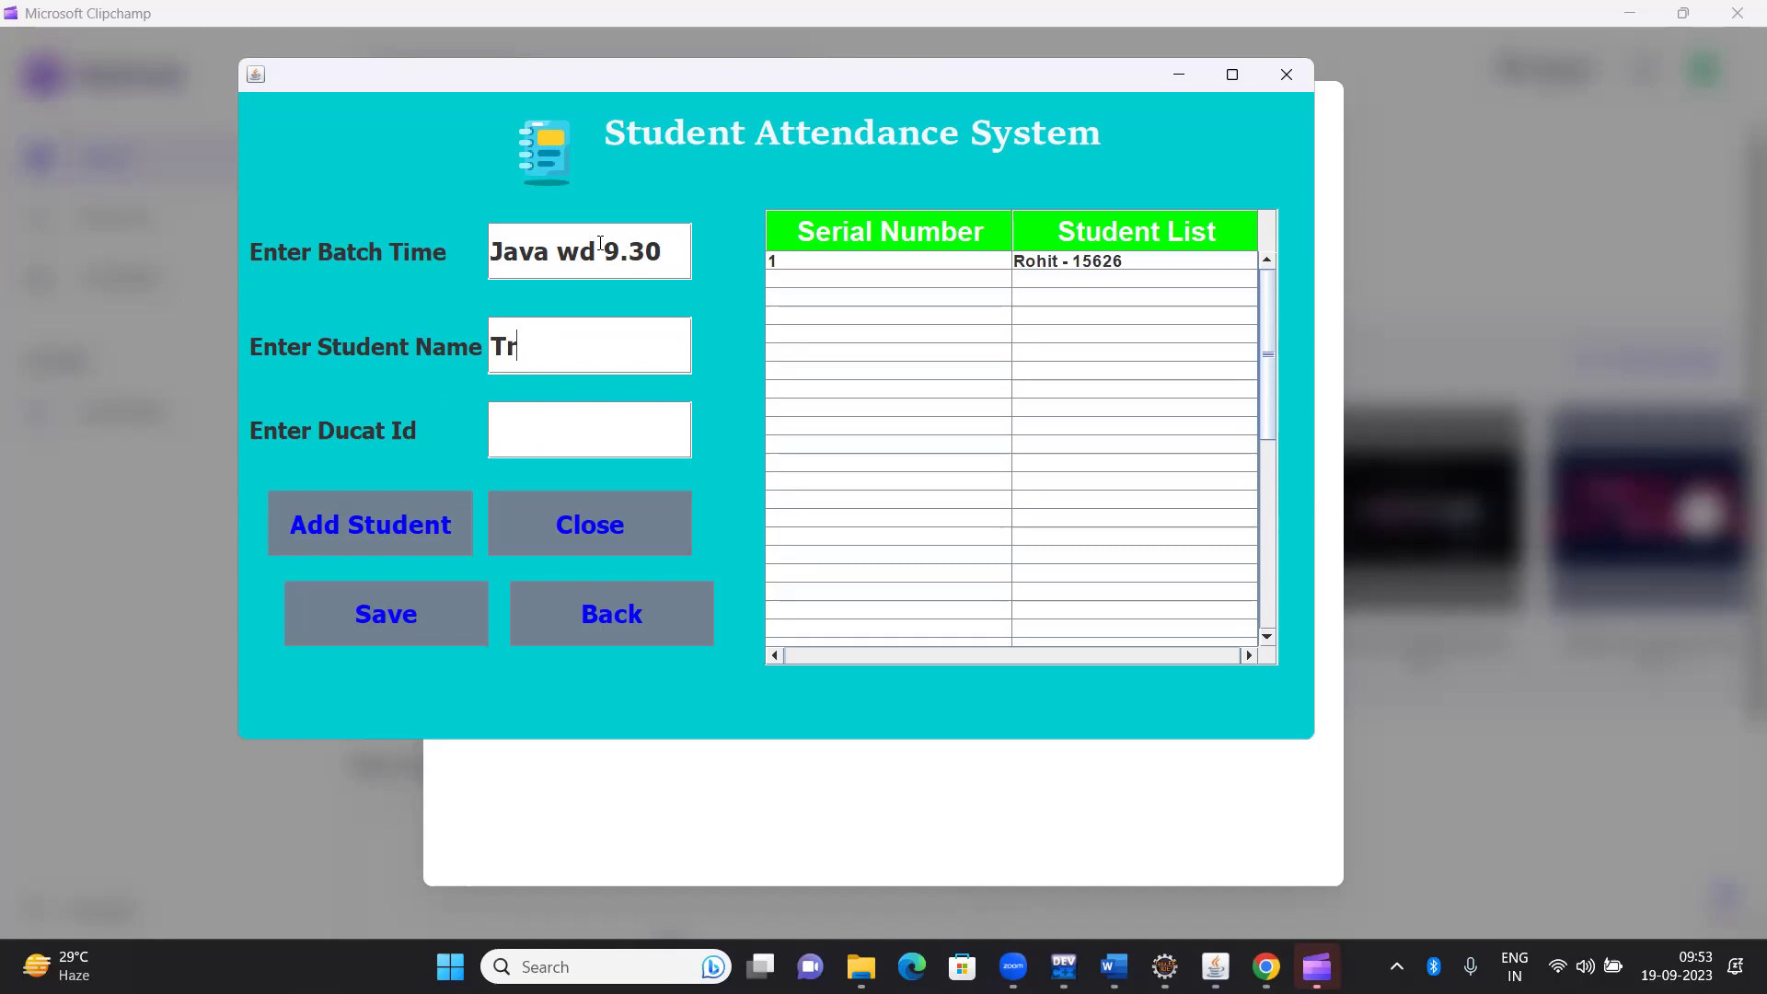
# Add the second student's name and Ducat ID, then save the batch
pyautogui.press('Tab')
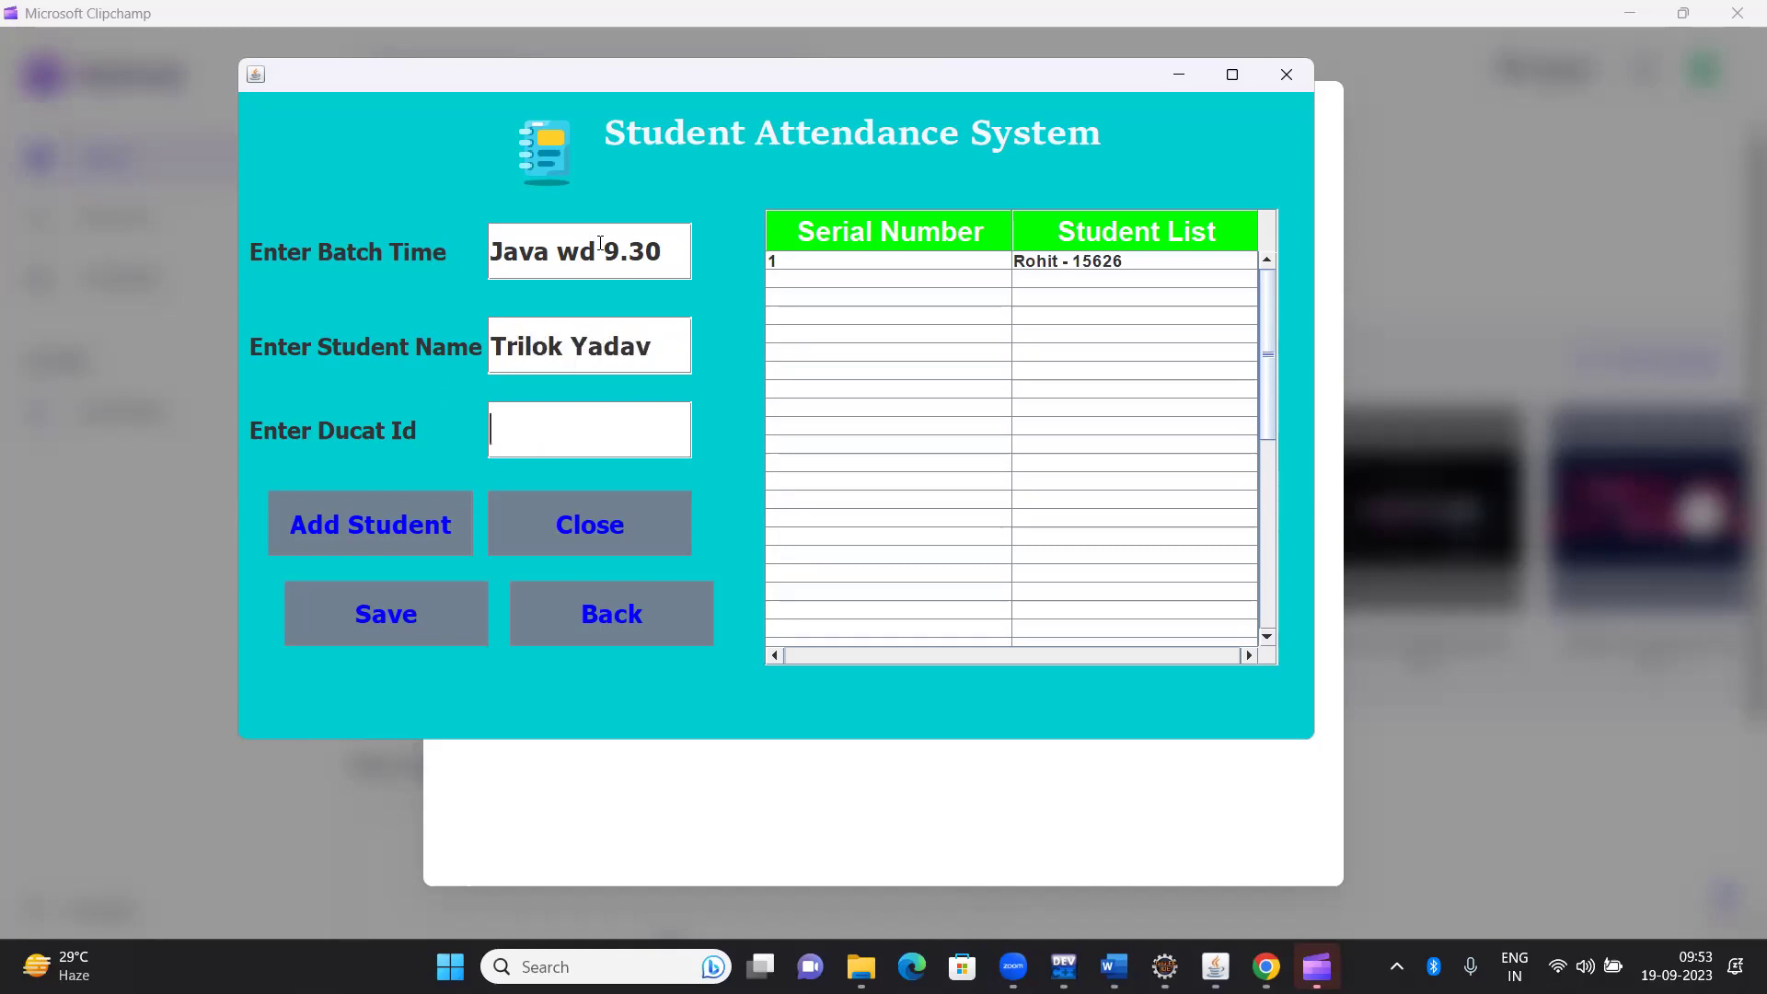
pyautogui.write('15537')
pyautogui.press('Tab')
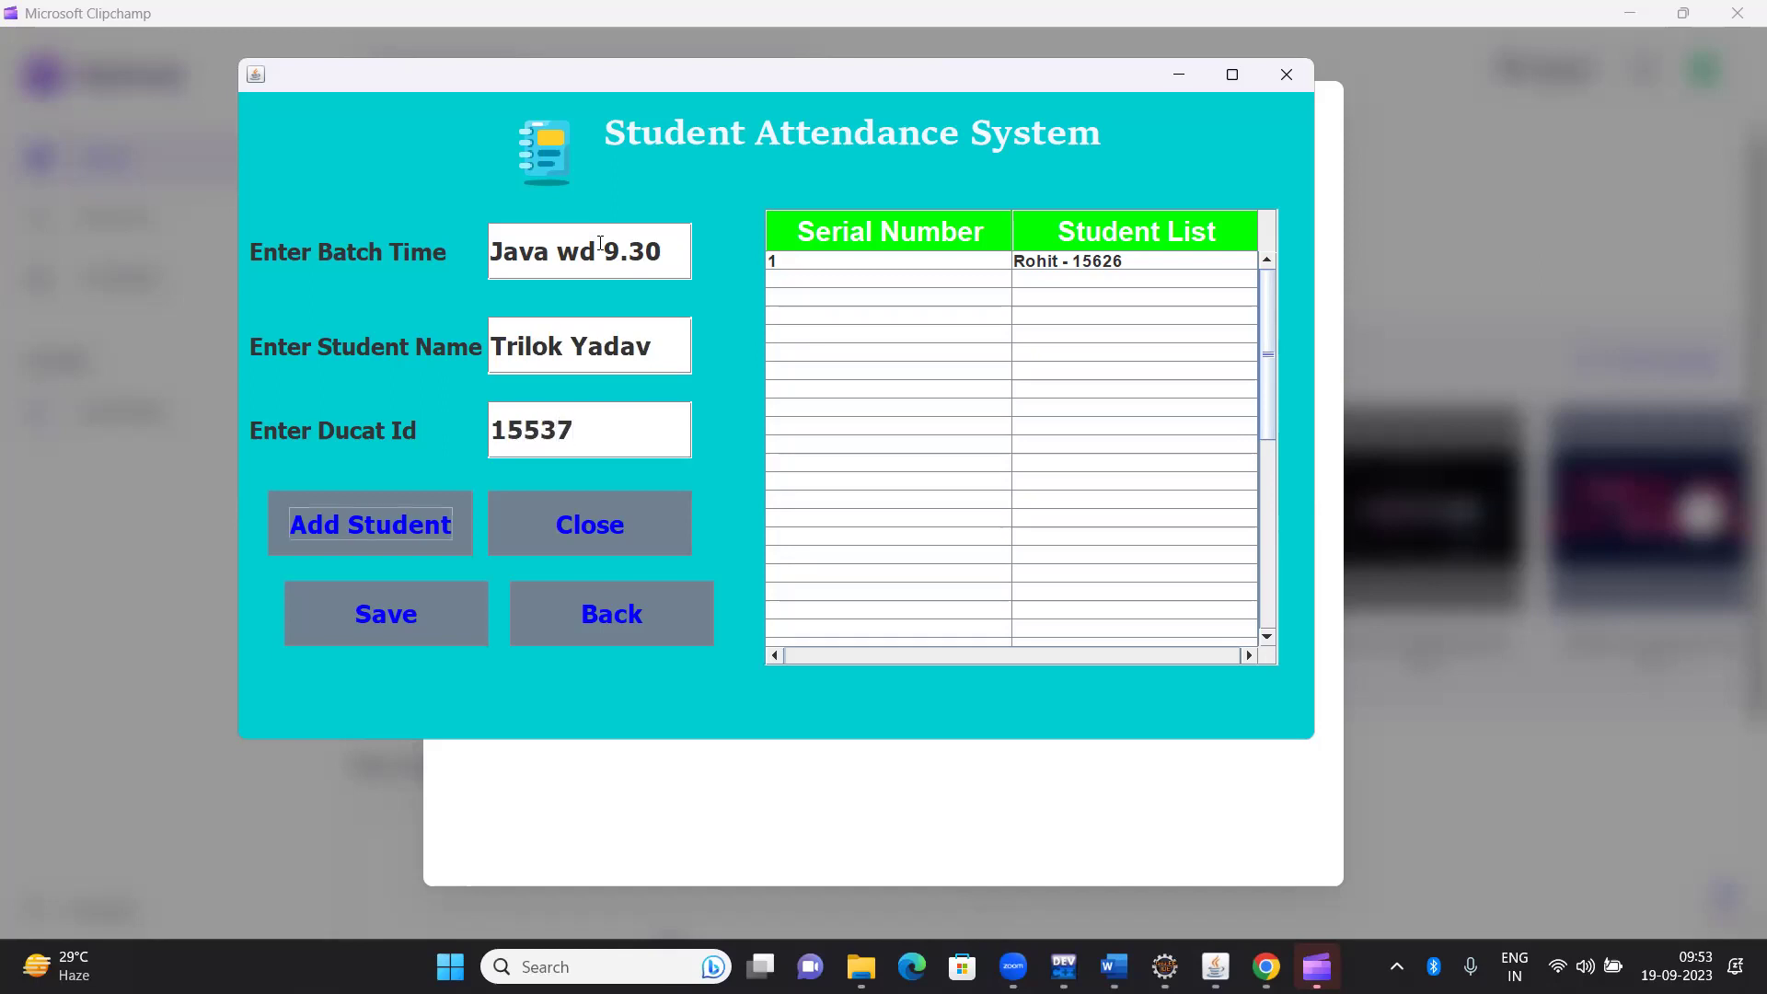
pyautogui.press('Return')
pyautogui.click(373, 630)
pyautogui.press('Return')
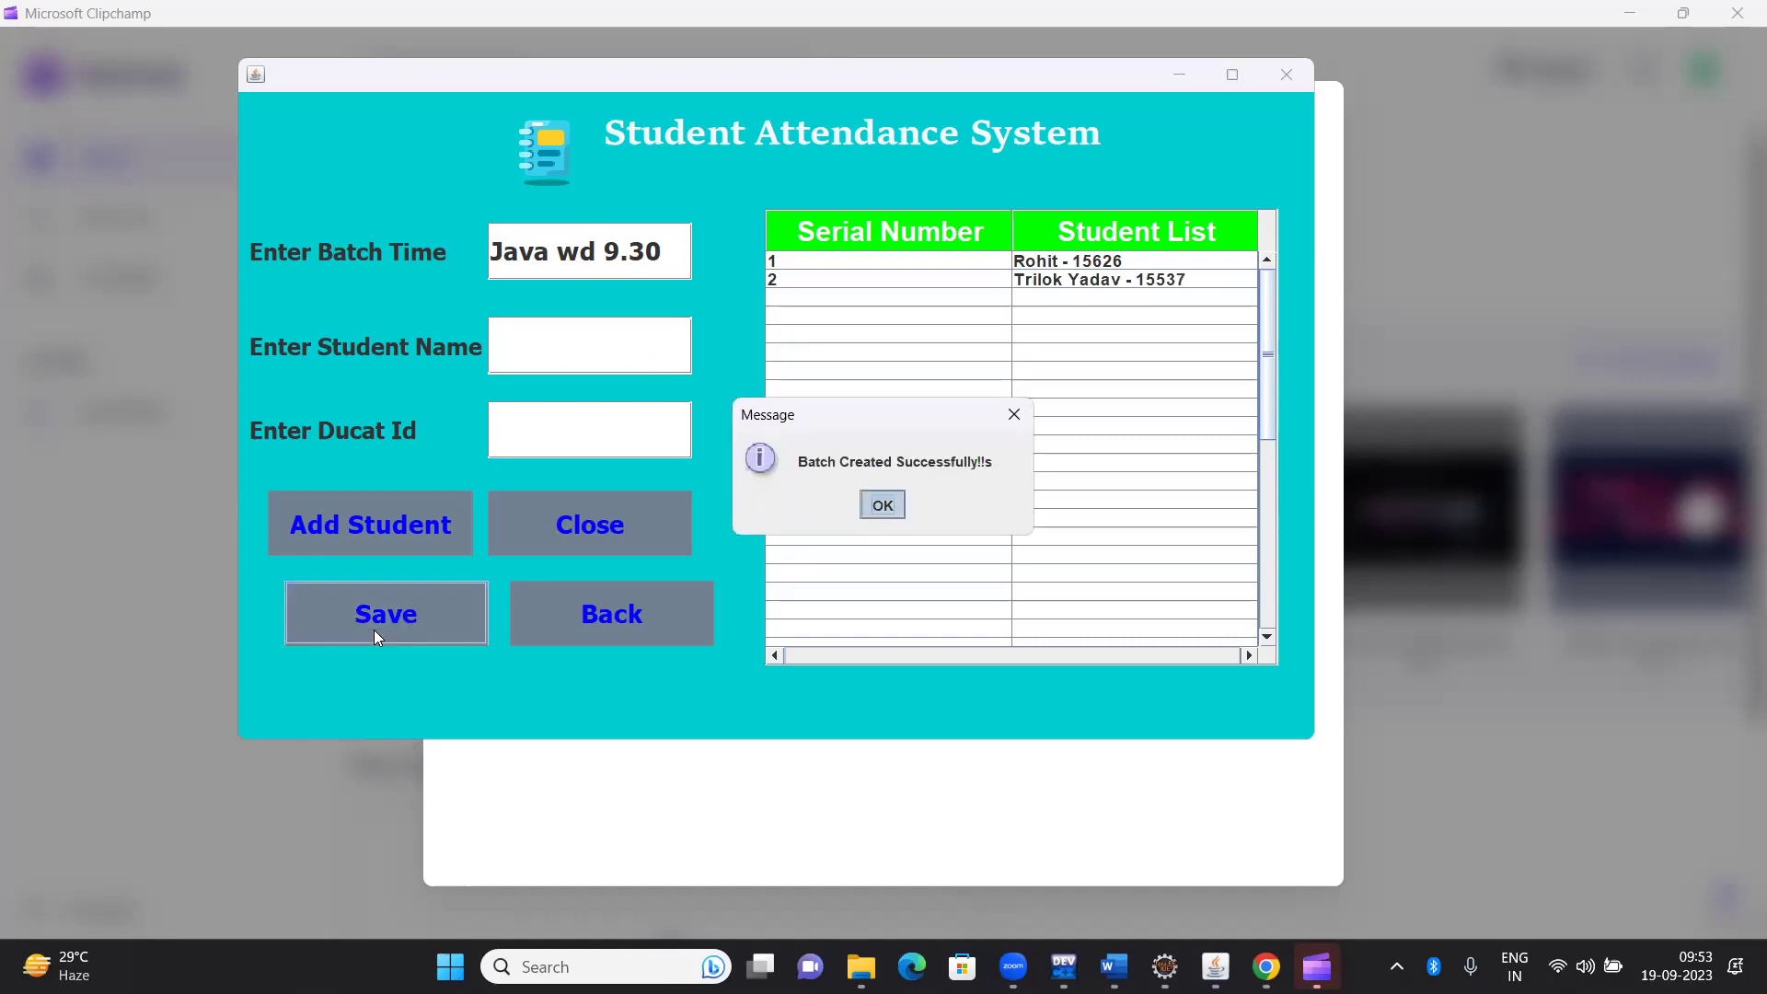
# Load the Java WD 9.30 students, mark two rows, then go back to the new-batch form
pyautogui.click(620, 643)
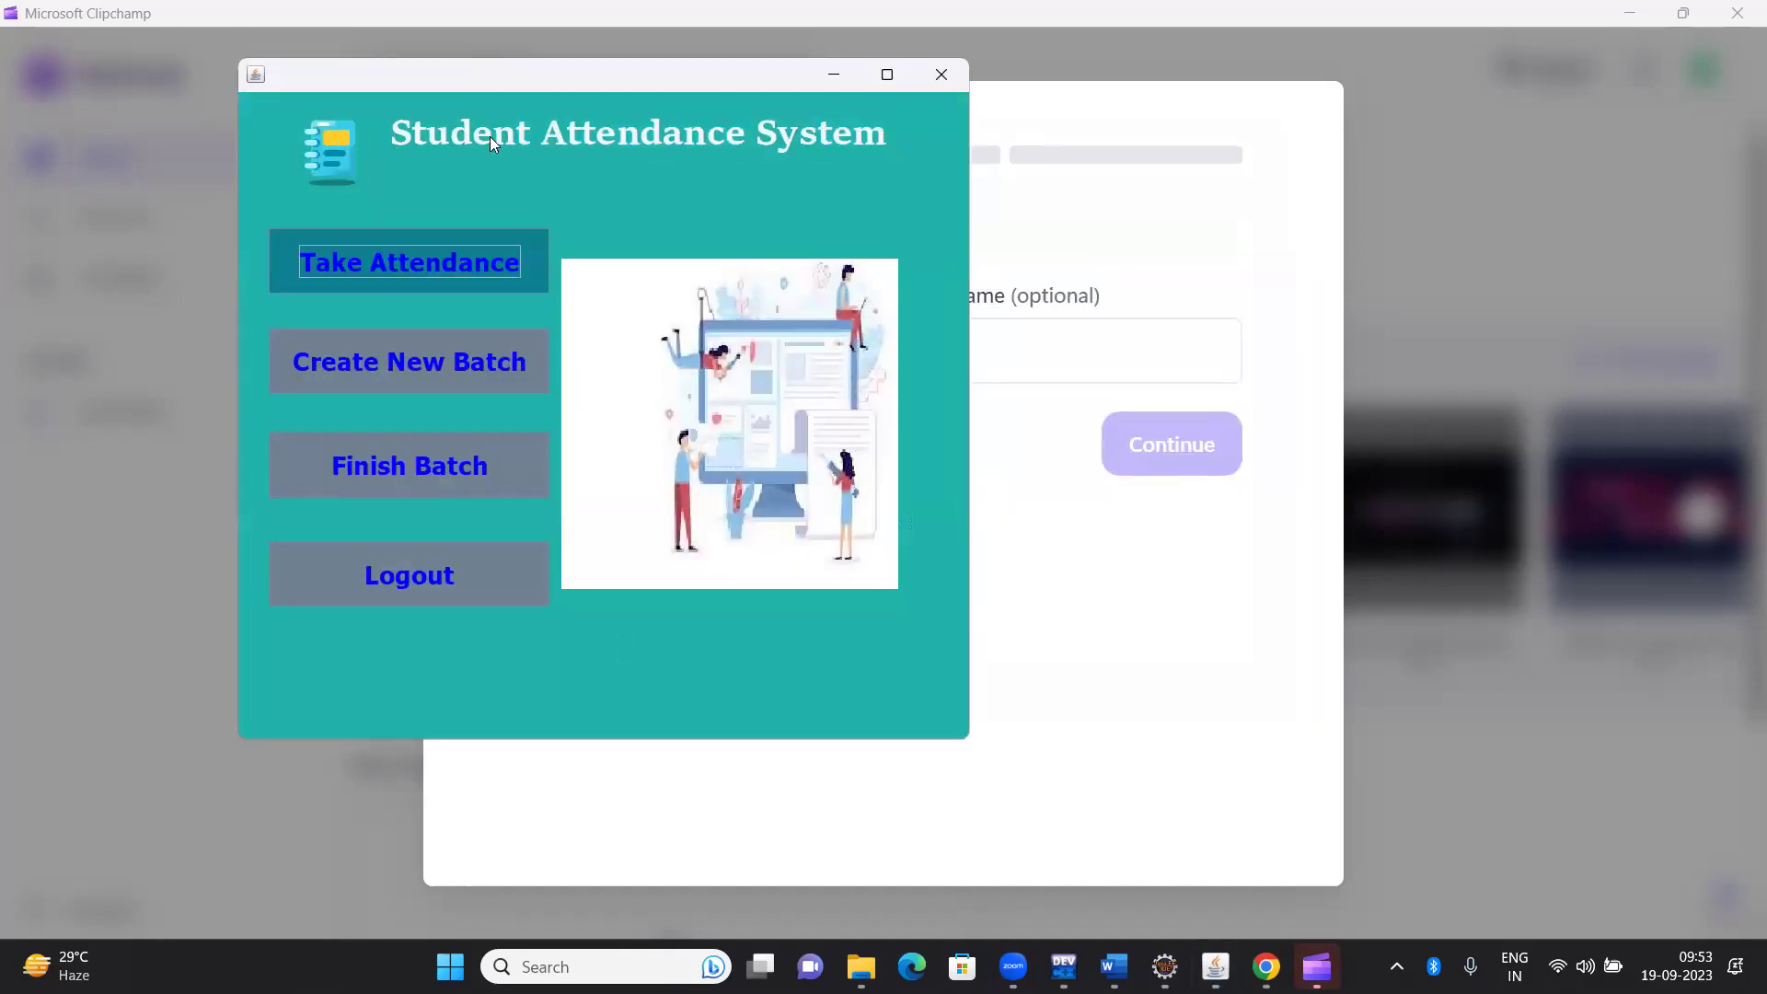
pyautogui.click(461, 239)
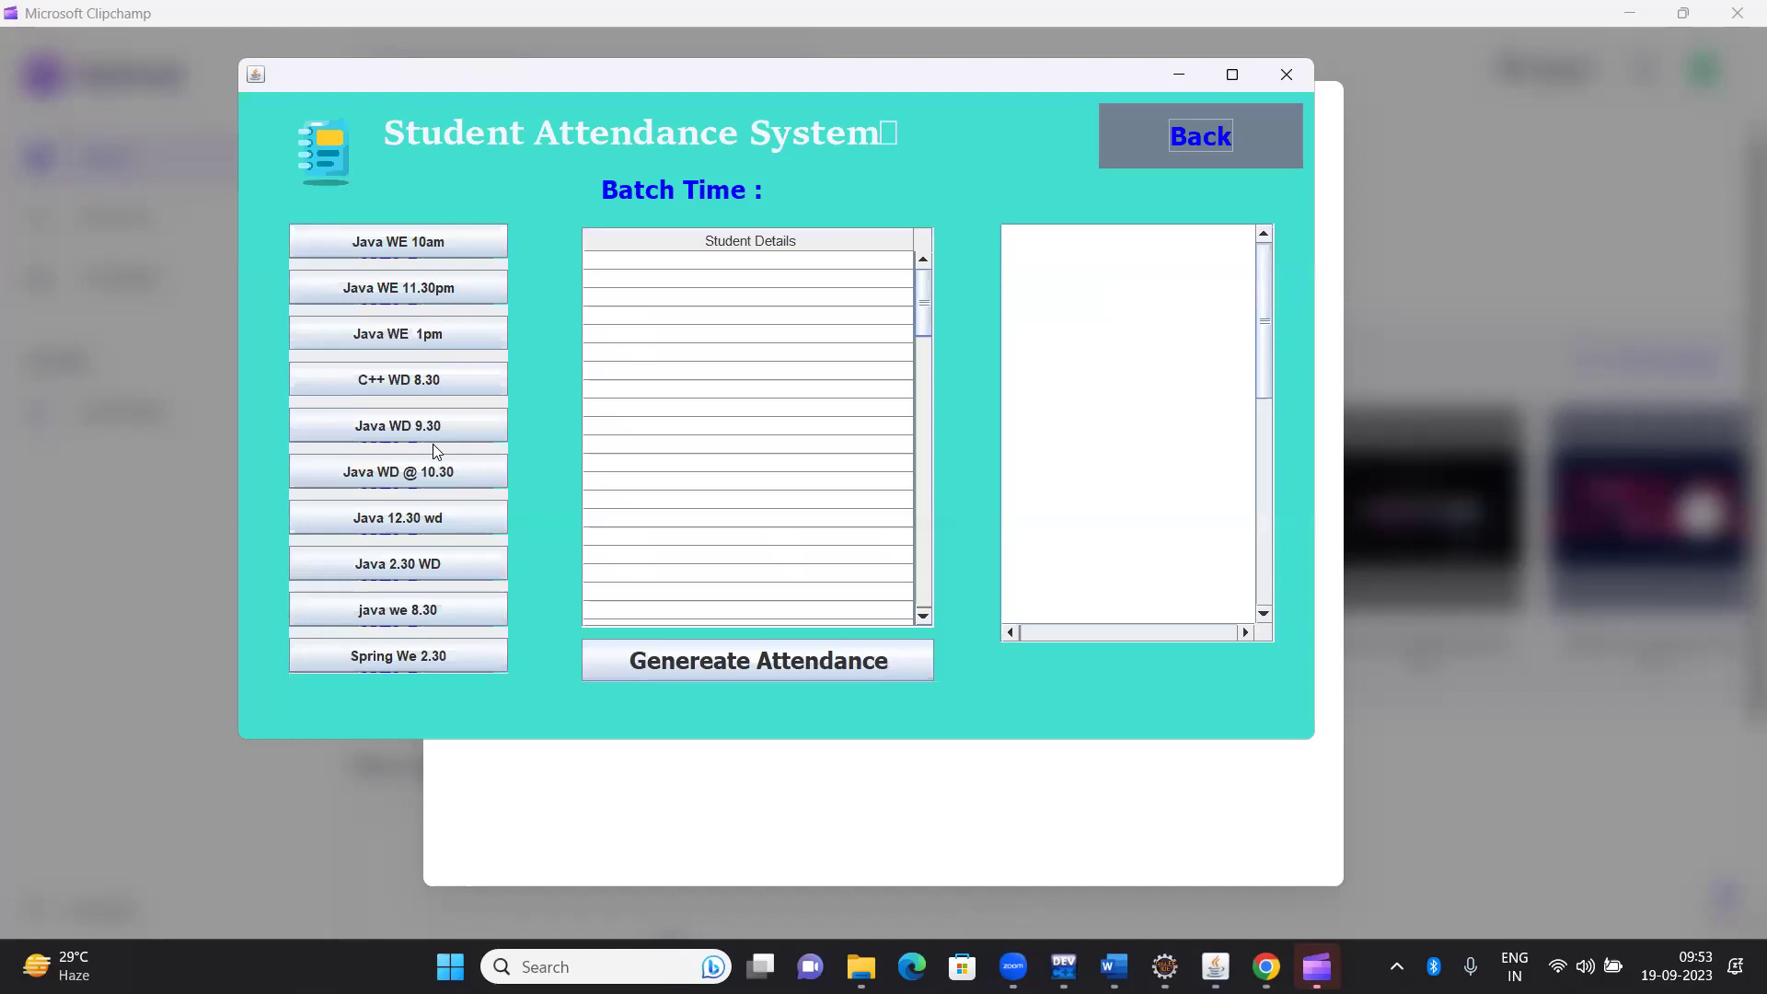
pyautogui.click(434, 430)
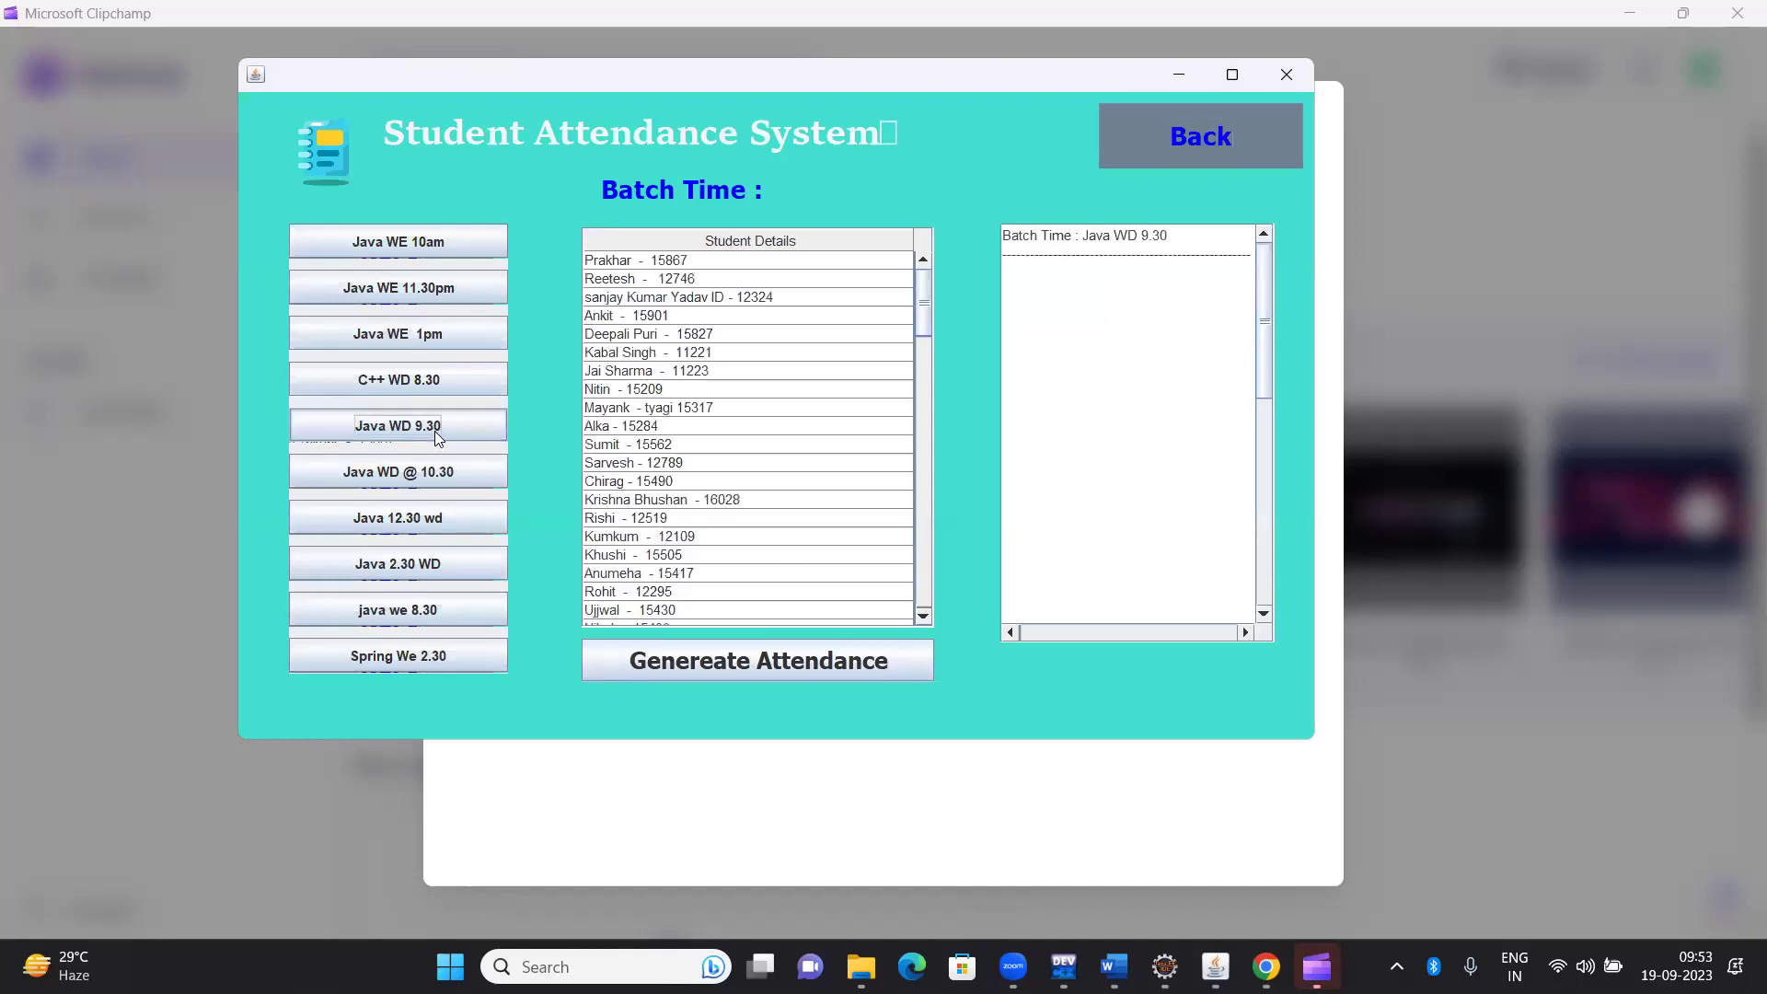
pyautogui.click(736, 575)
pyautogui.click(737, 585)
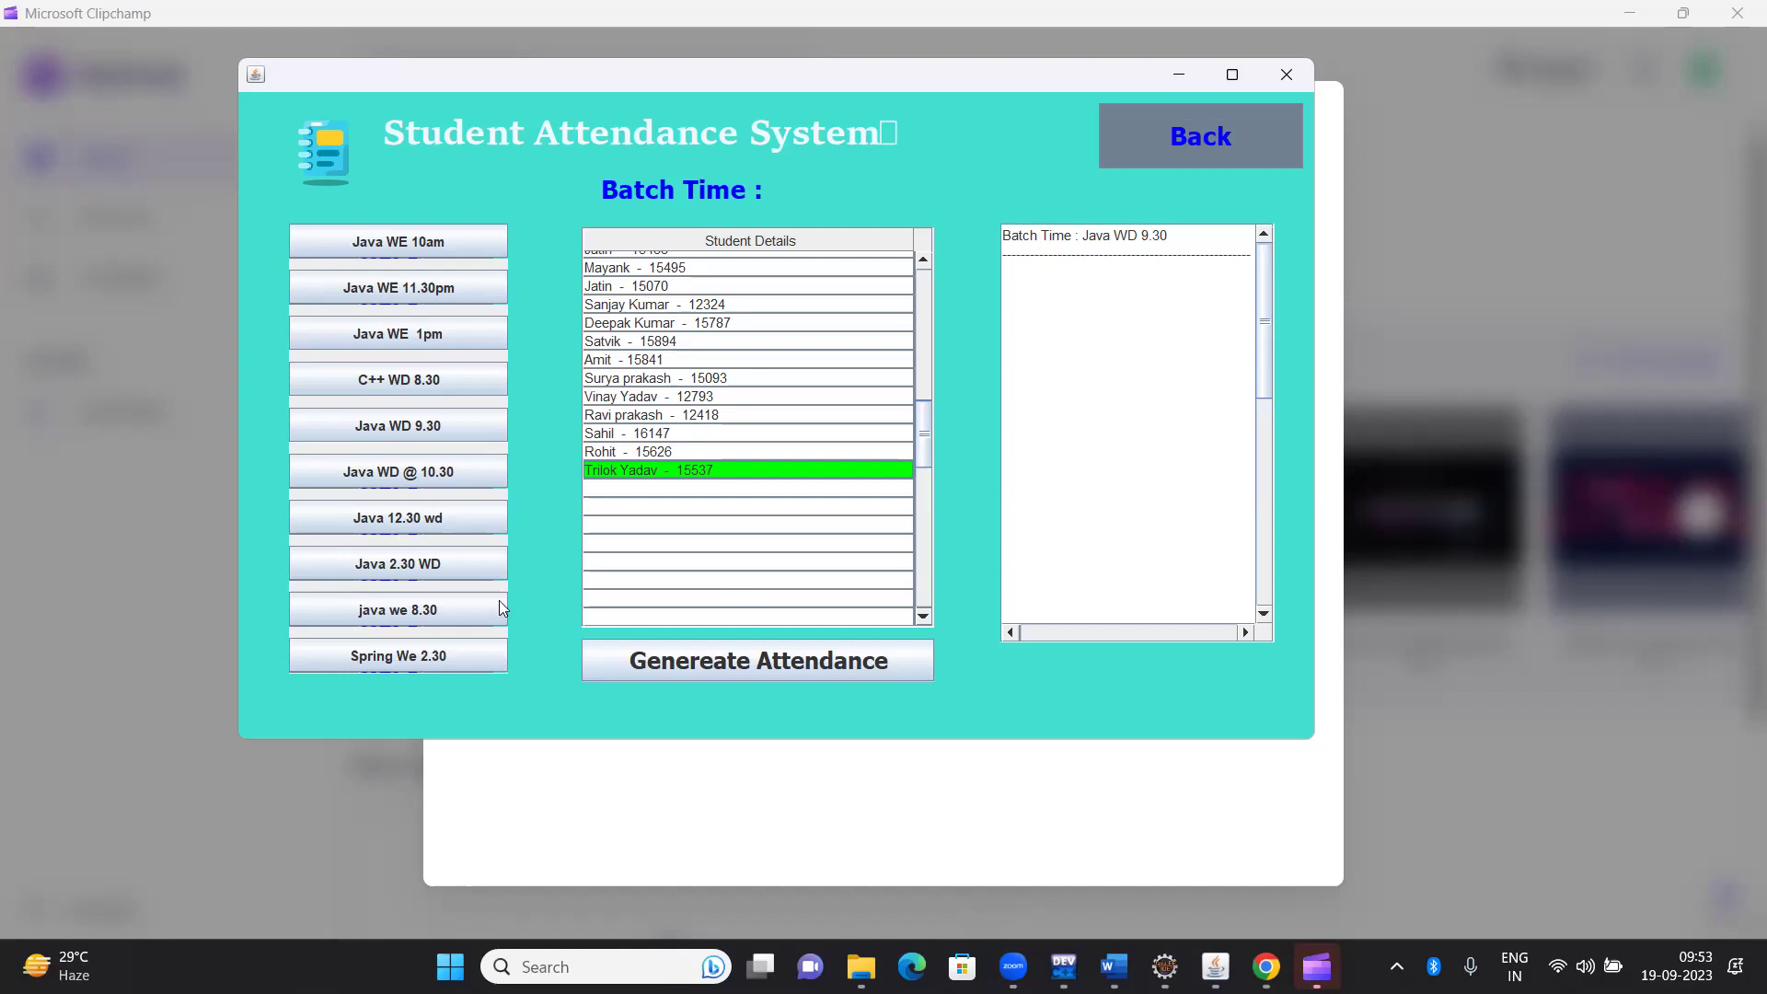
pyautogui.click(1207, 114)
pyautogui.click(355, 375)
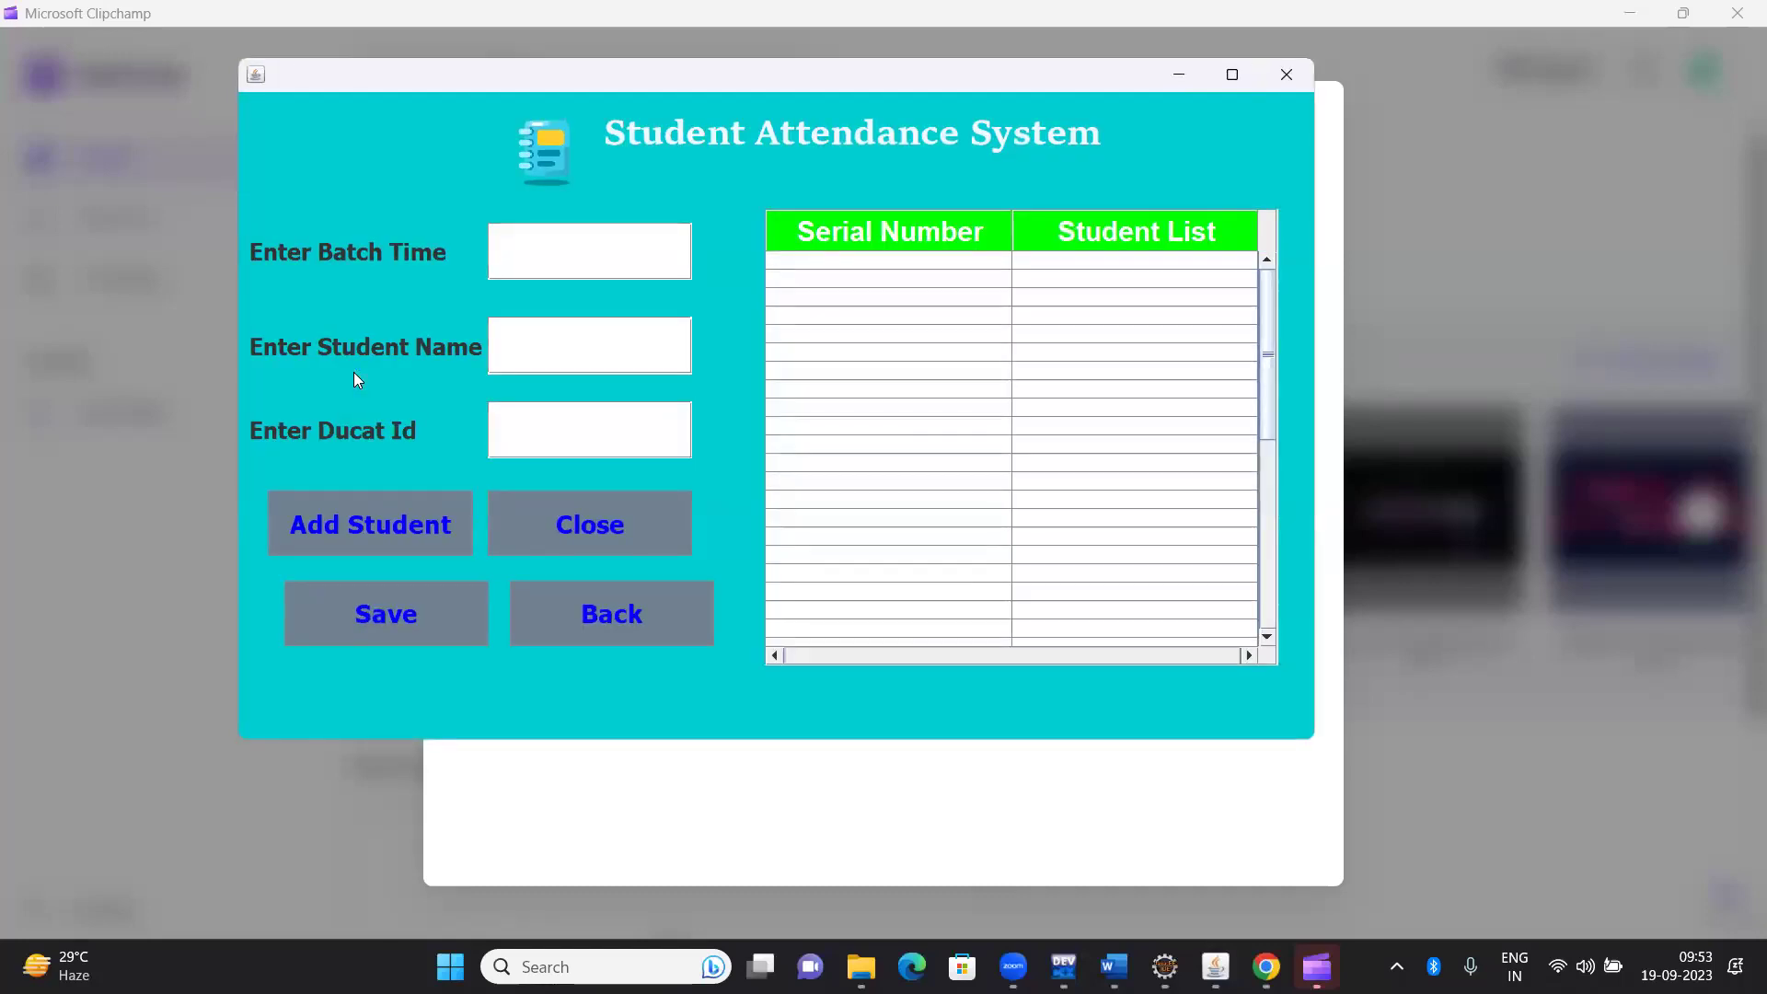
# Enter batch time Java WD 9.30 with the student's name and Ducat Id, and add the student
pyautogui.click(601, 254)
pyautogui.write('Java WD ')
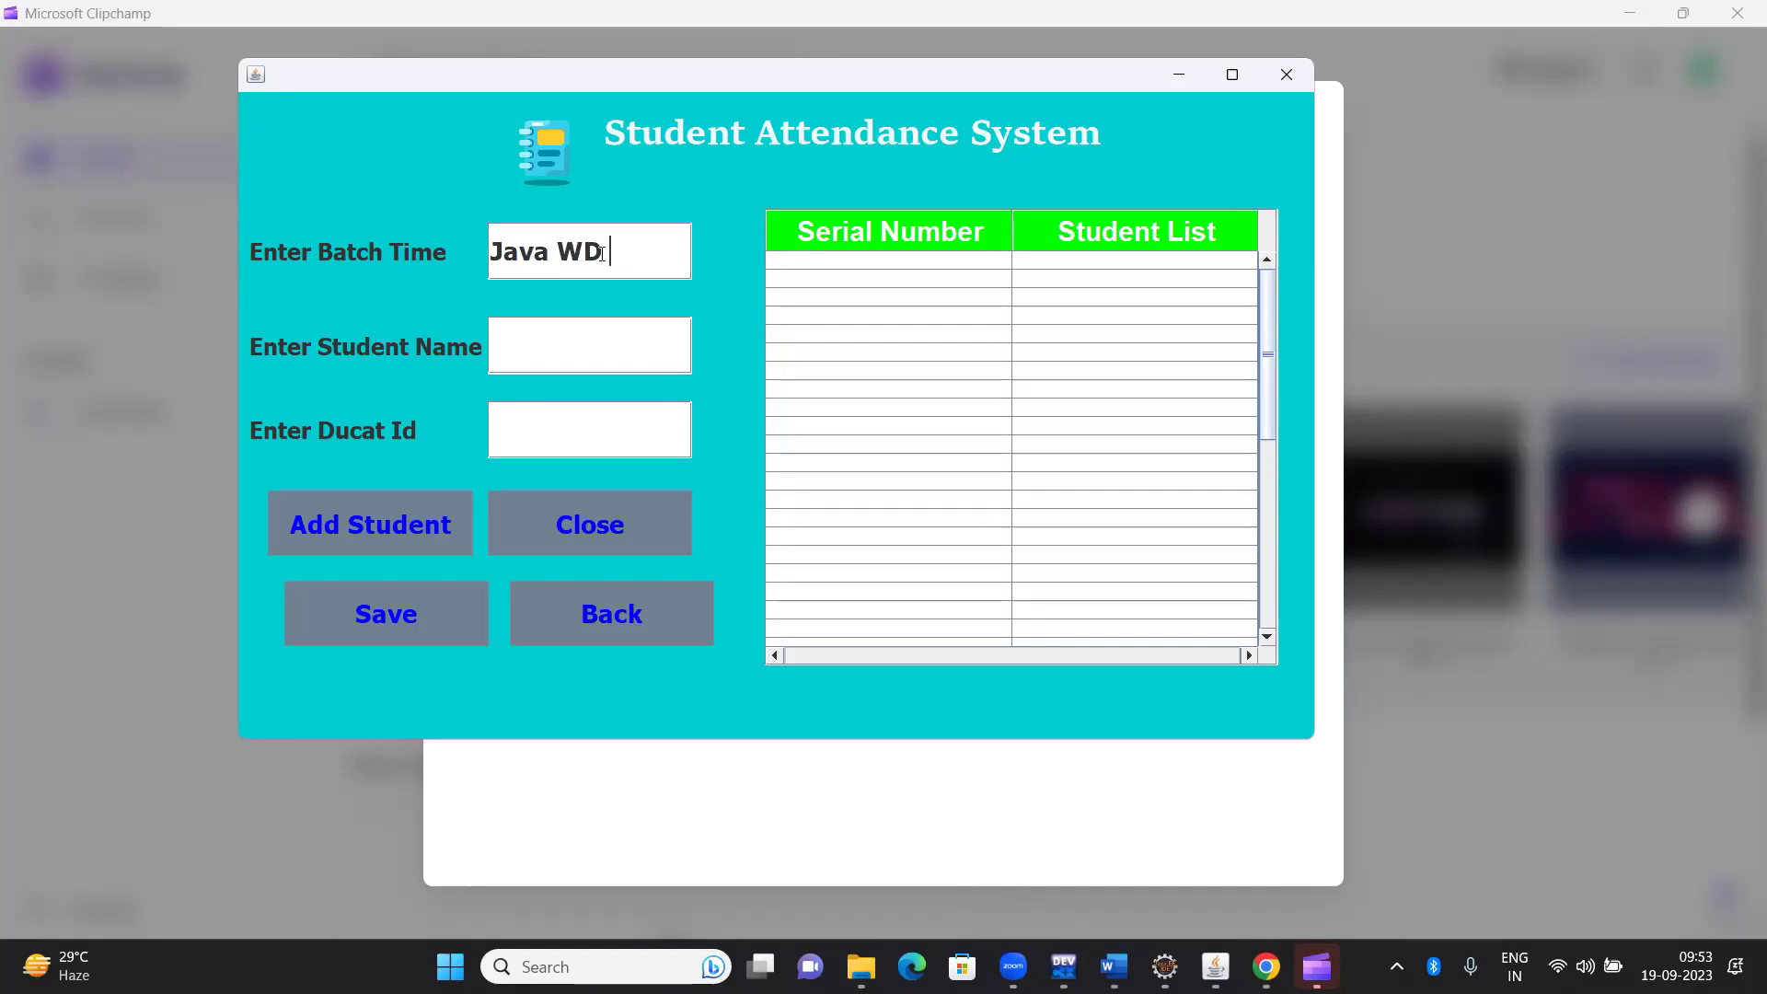
pyautogui.write('9.30')
pyautogui.press('Tab')
pyautogui.write('Suraj')
pyautogui.press('Tab')
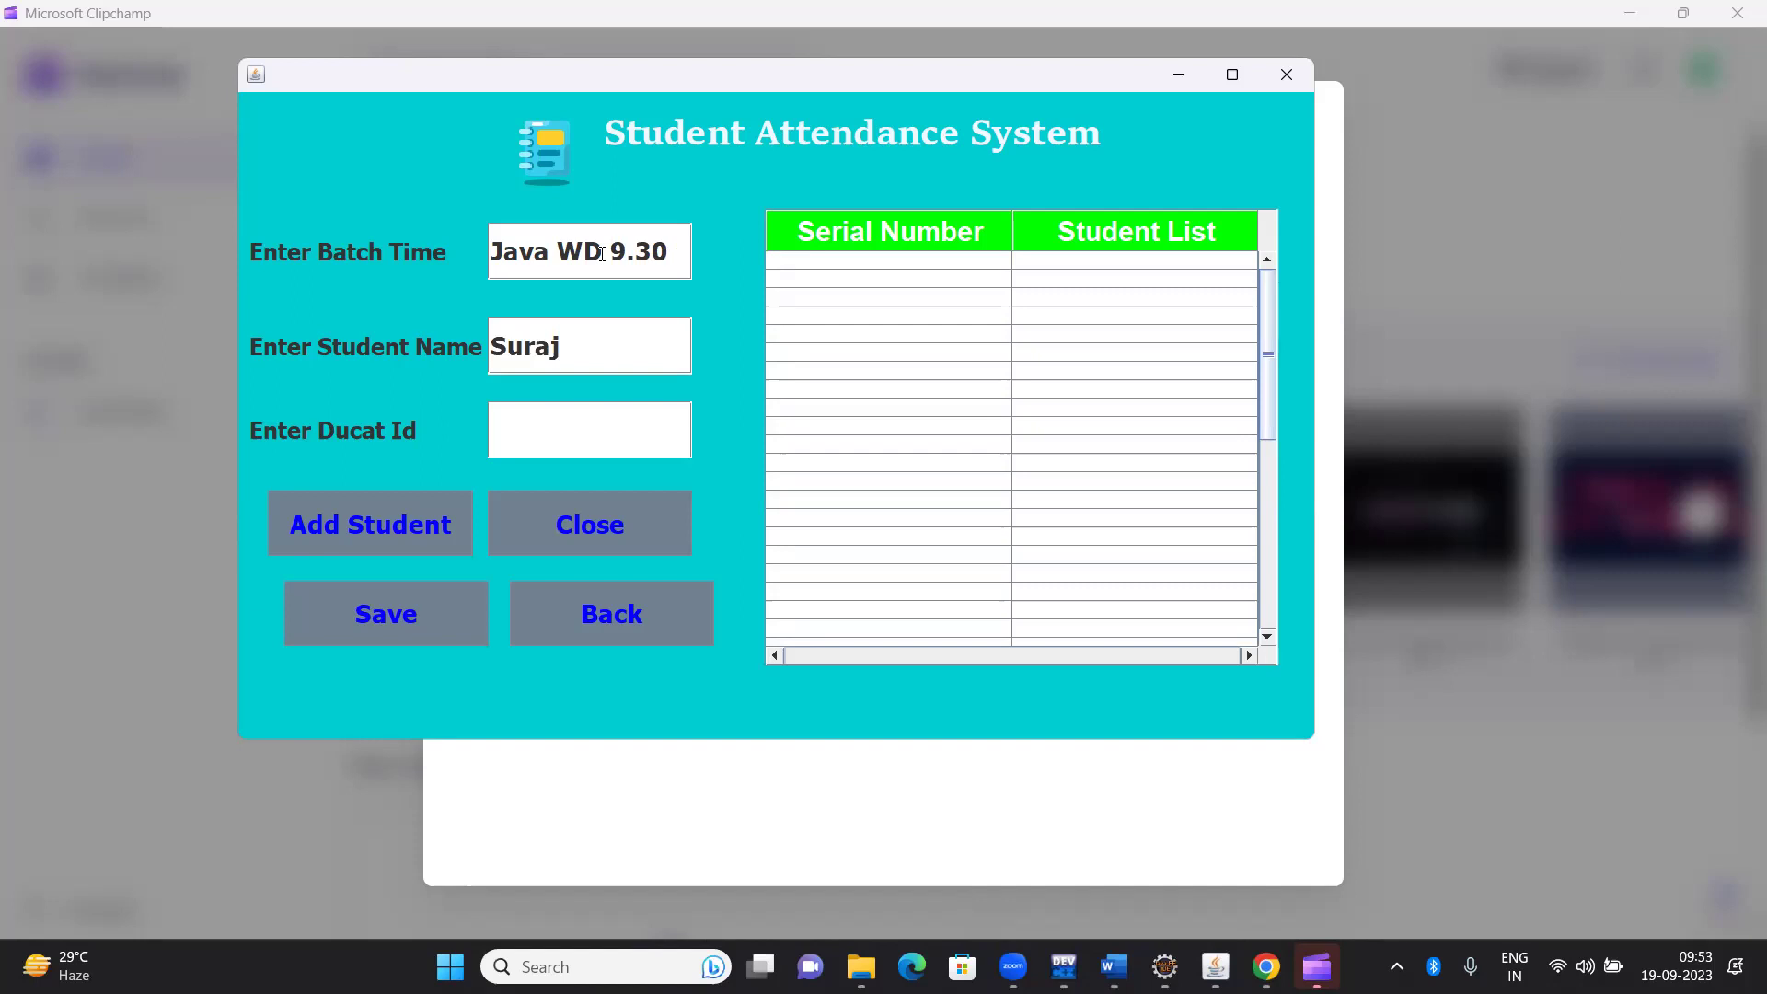
pyautogui.write('15287')
pyautogui.press('Tab')
pyautogui.press('space')
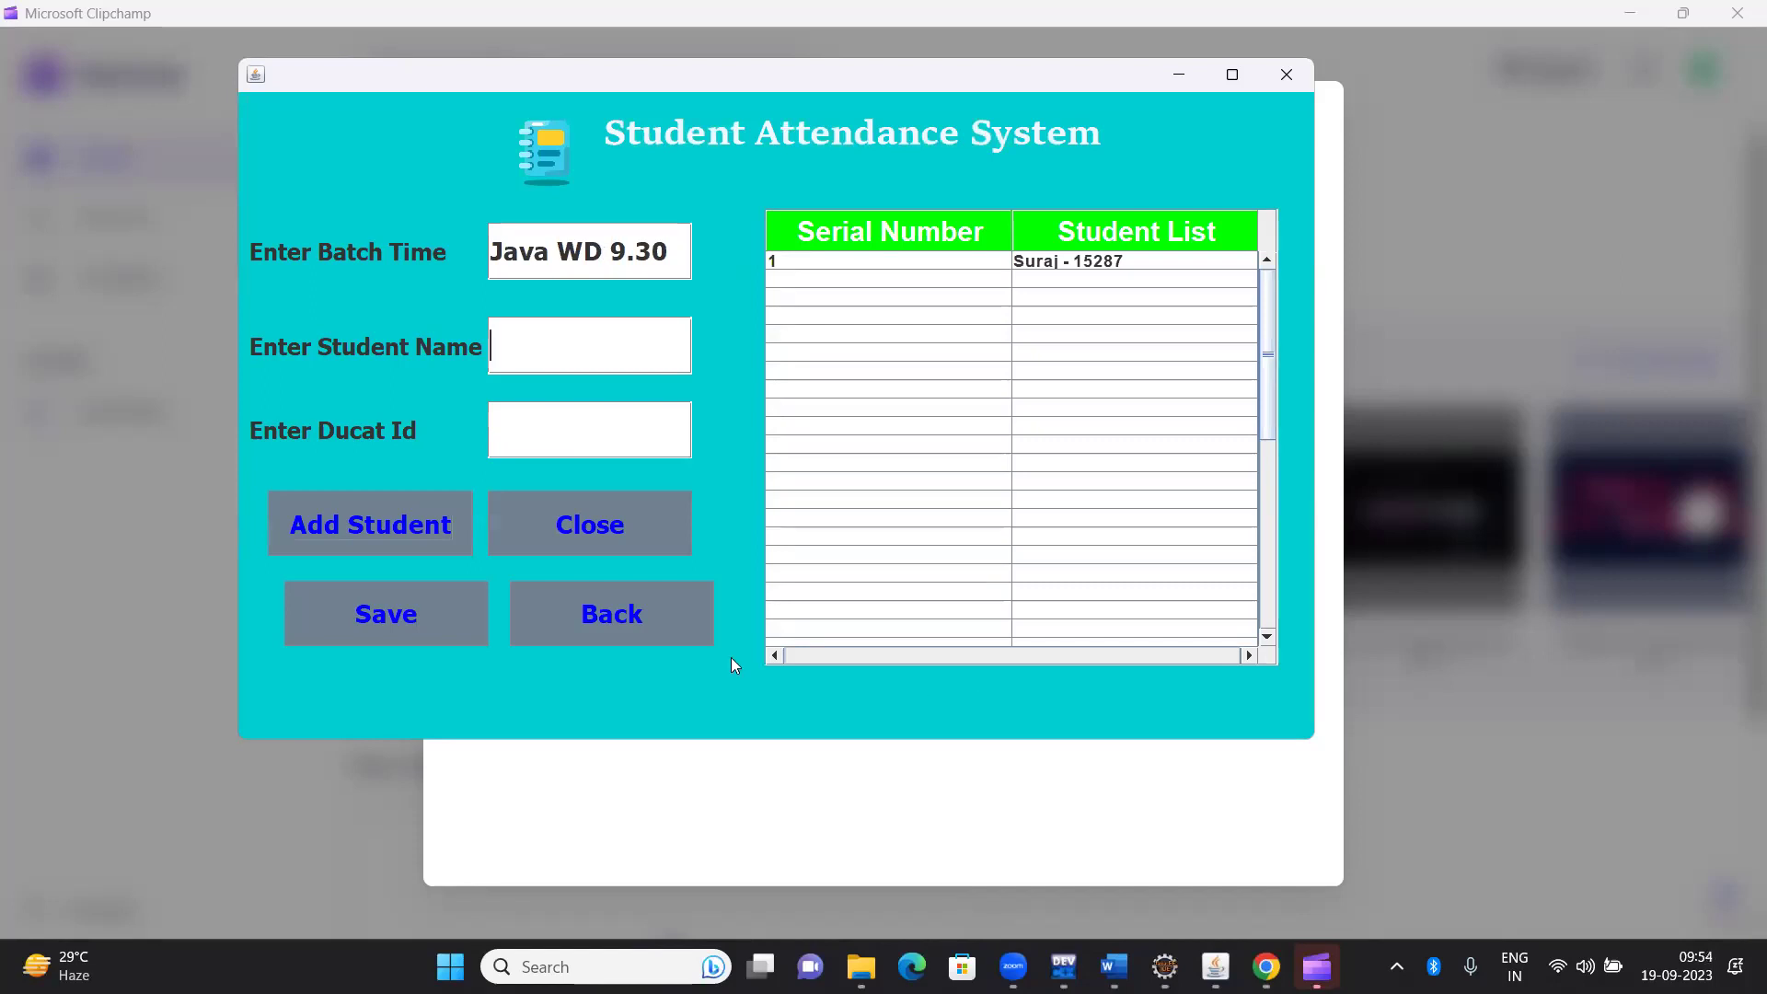
# Save the batch, confirm the creation message, and return to the main menu
pyautogui.click(435, 602)
pyautogui.press('Return')
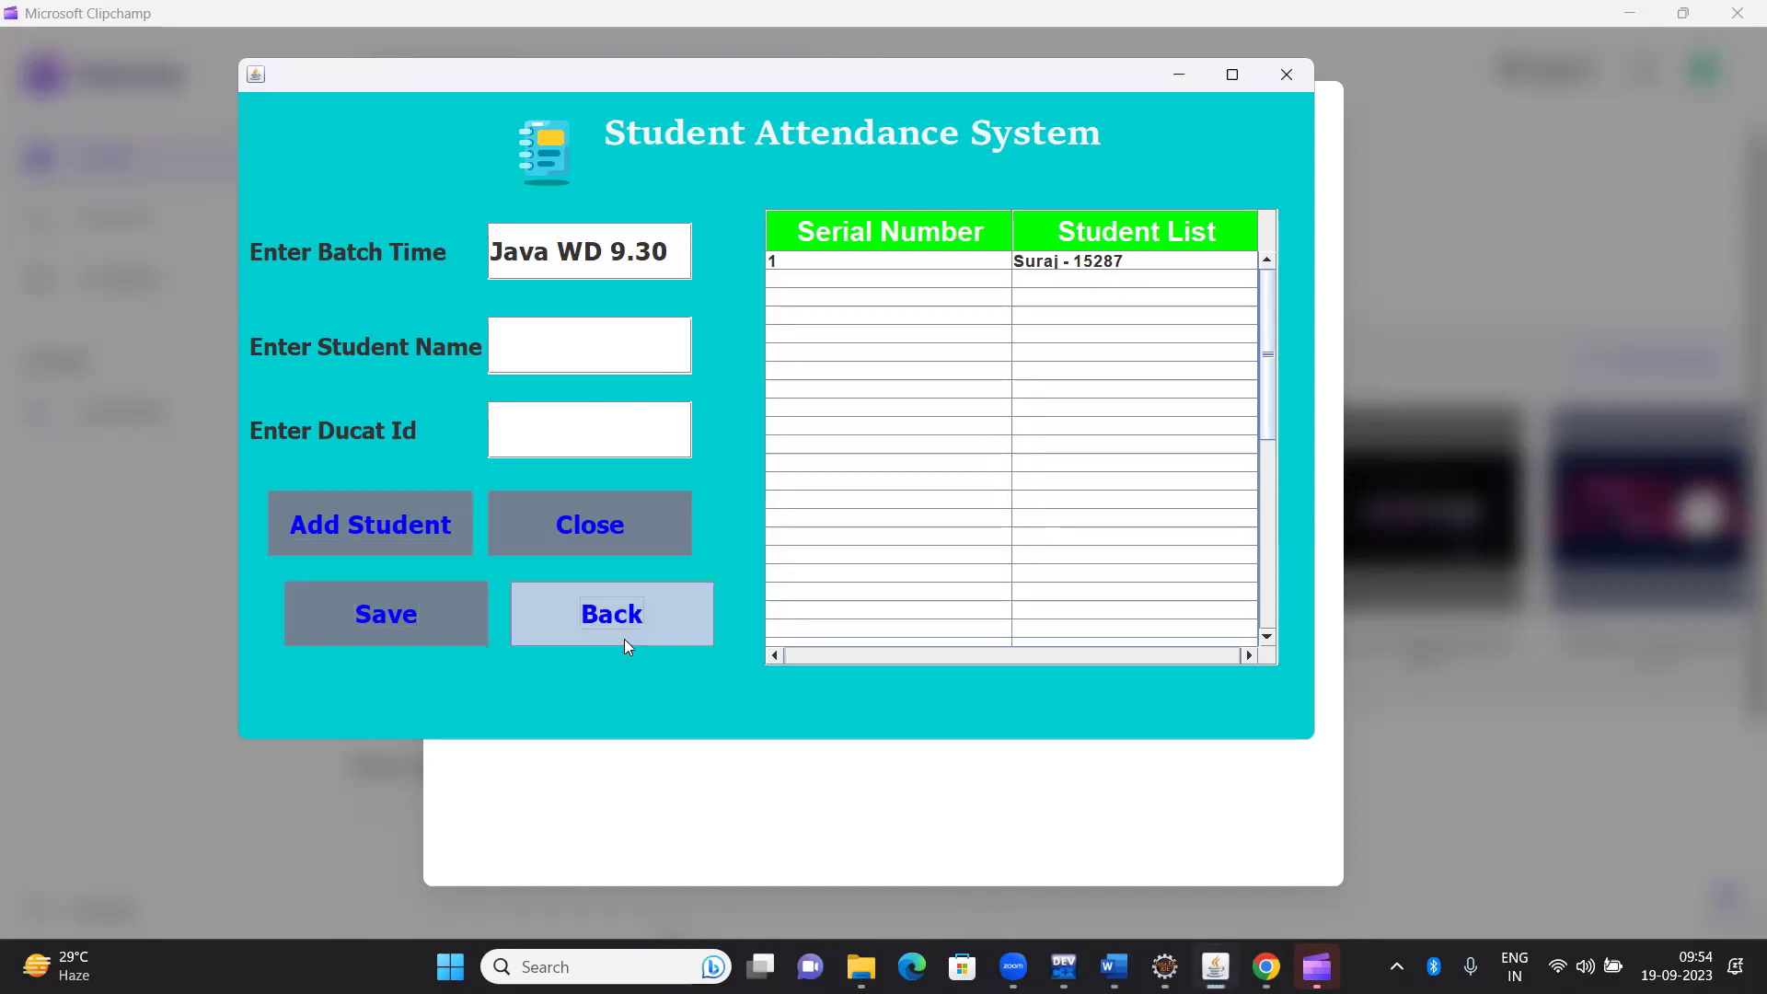
pyautogui.click(624, 638)
# Load Java WD 9.30 in Take Attendance, mark students present, and generate the attendance list
pyautogui.click(429, 268)
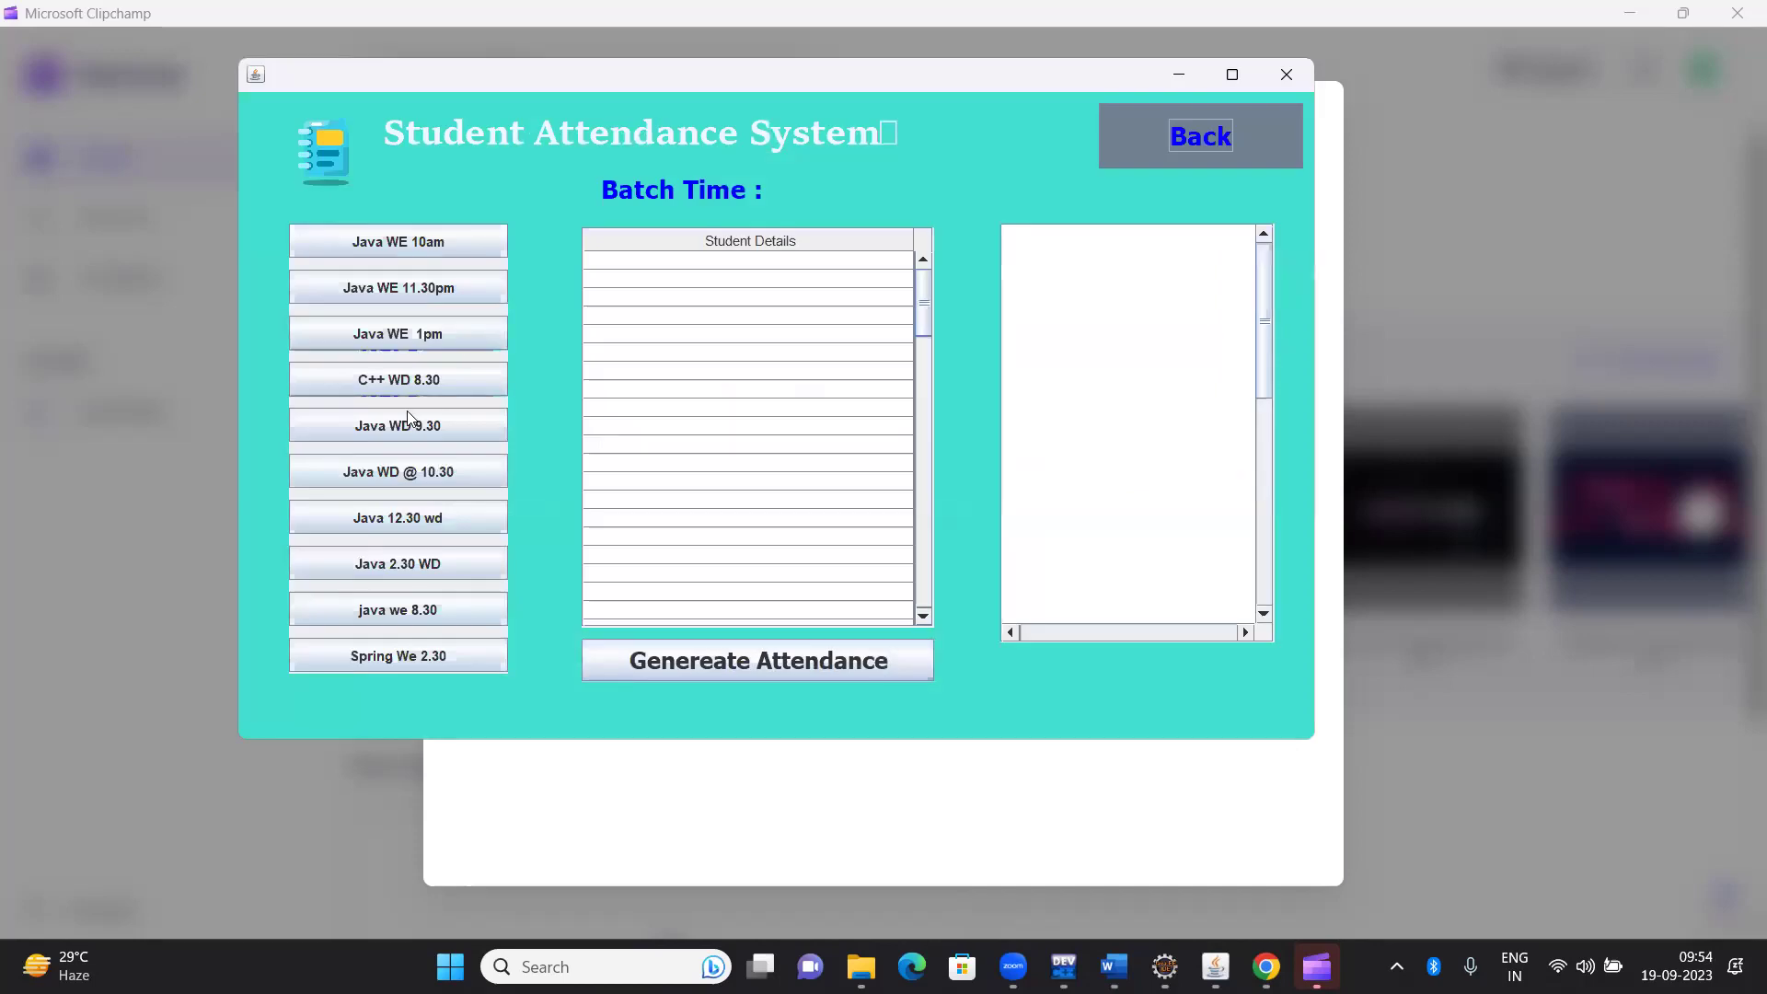
pyautogui.click(407, 411)
pyautogui.click(870, 572)
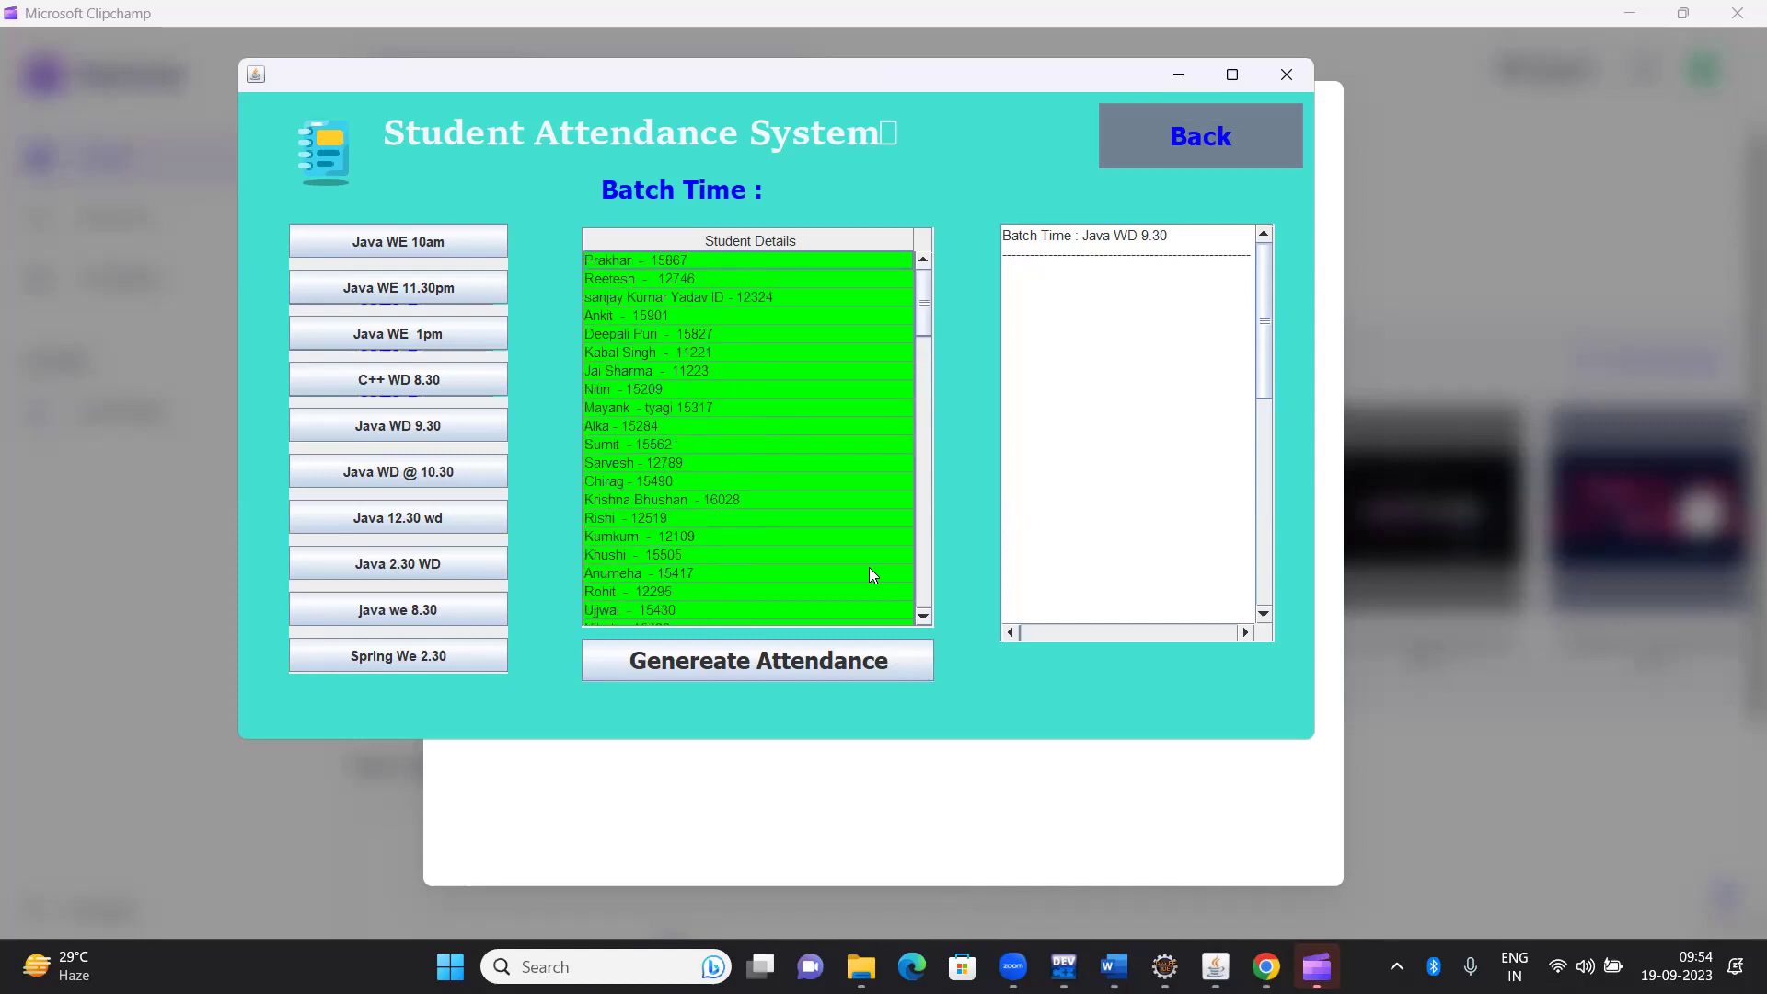
pyautogui.click(851, 659)
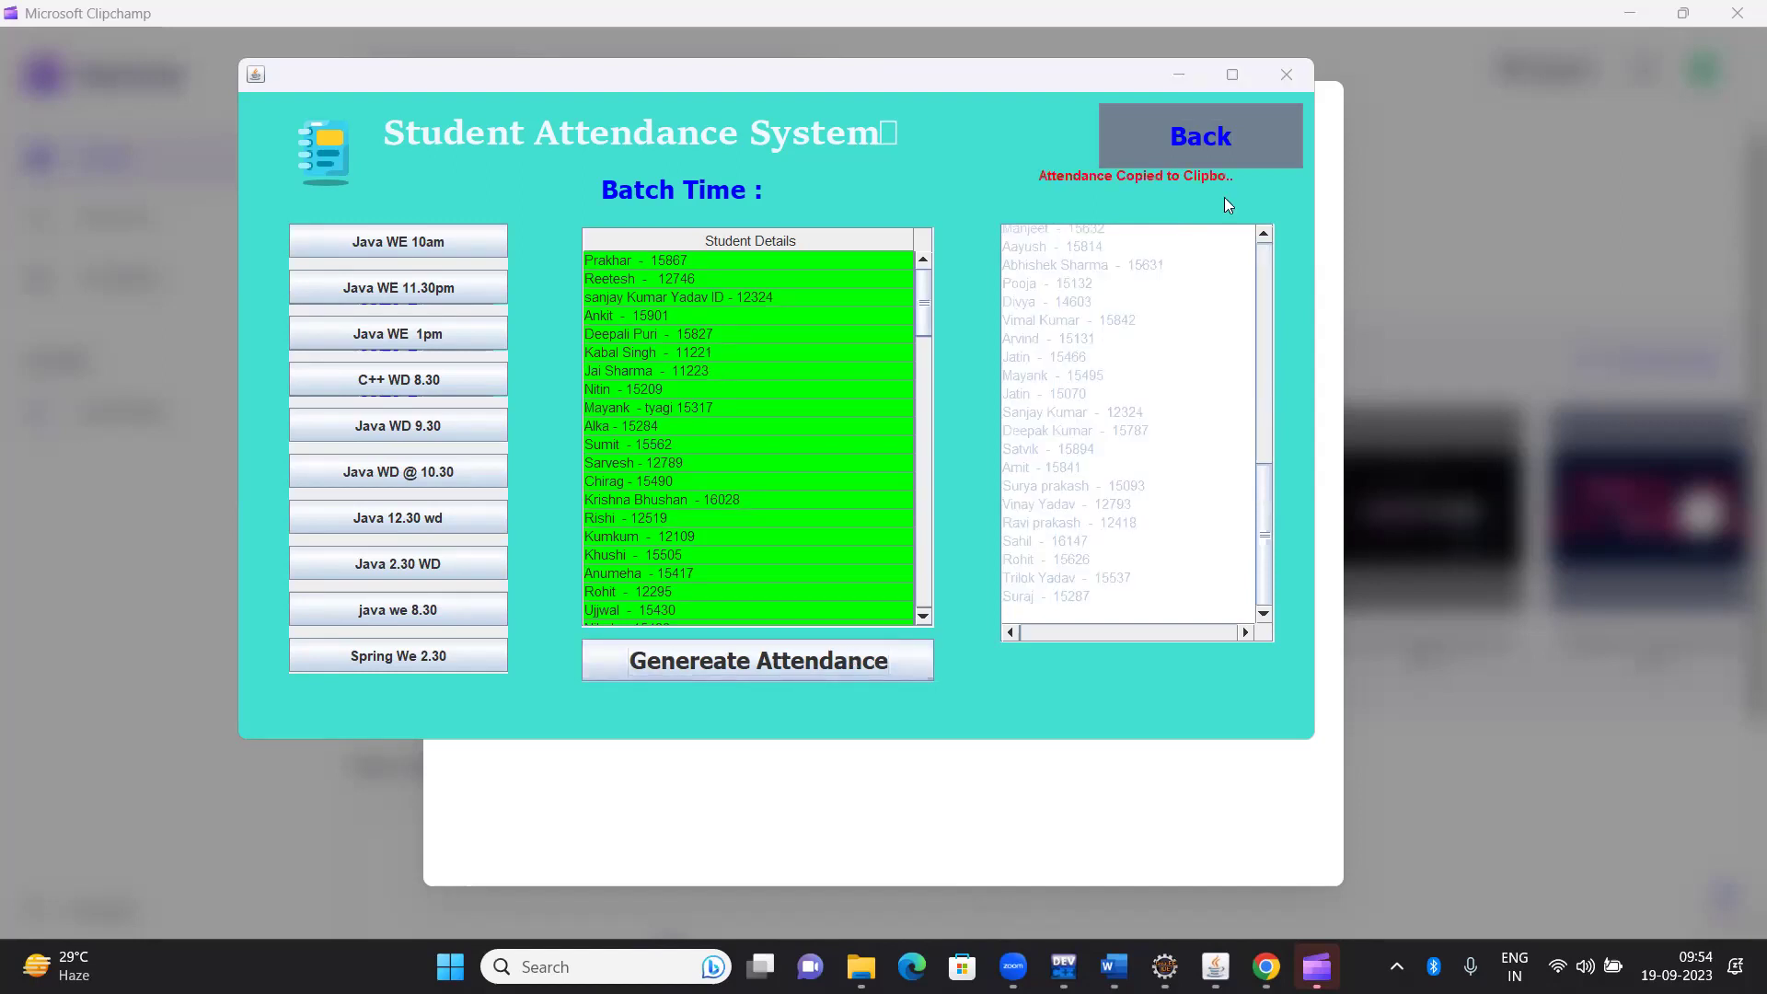
pyautogui.hotkey('alt', 'Tab')
pyautogui.hotkey('alt', 'Tab')
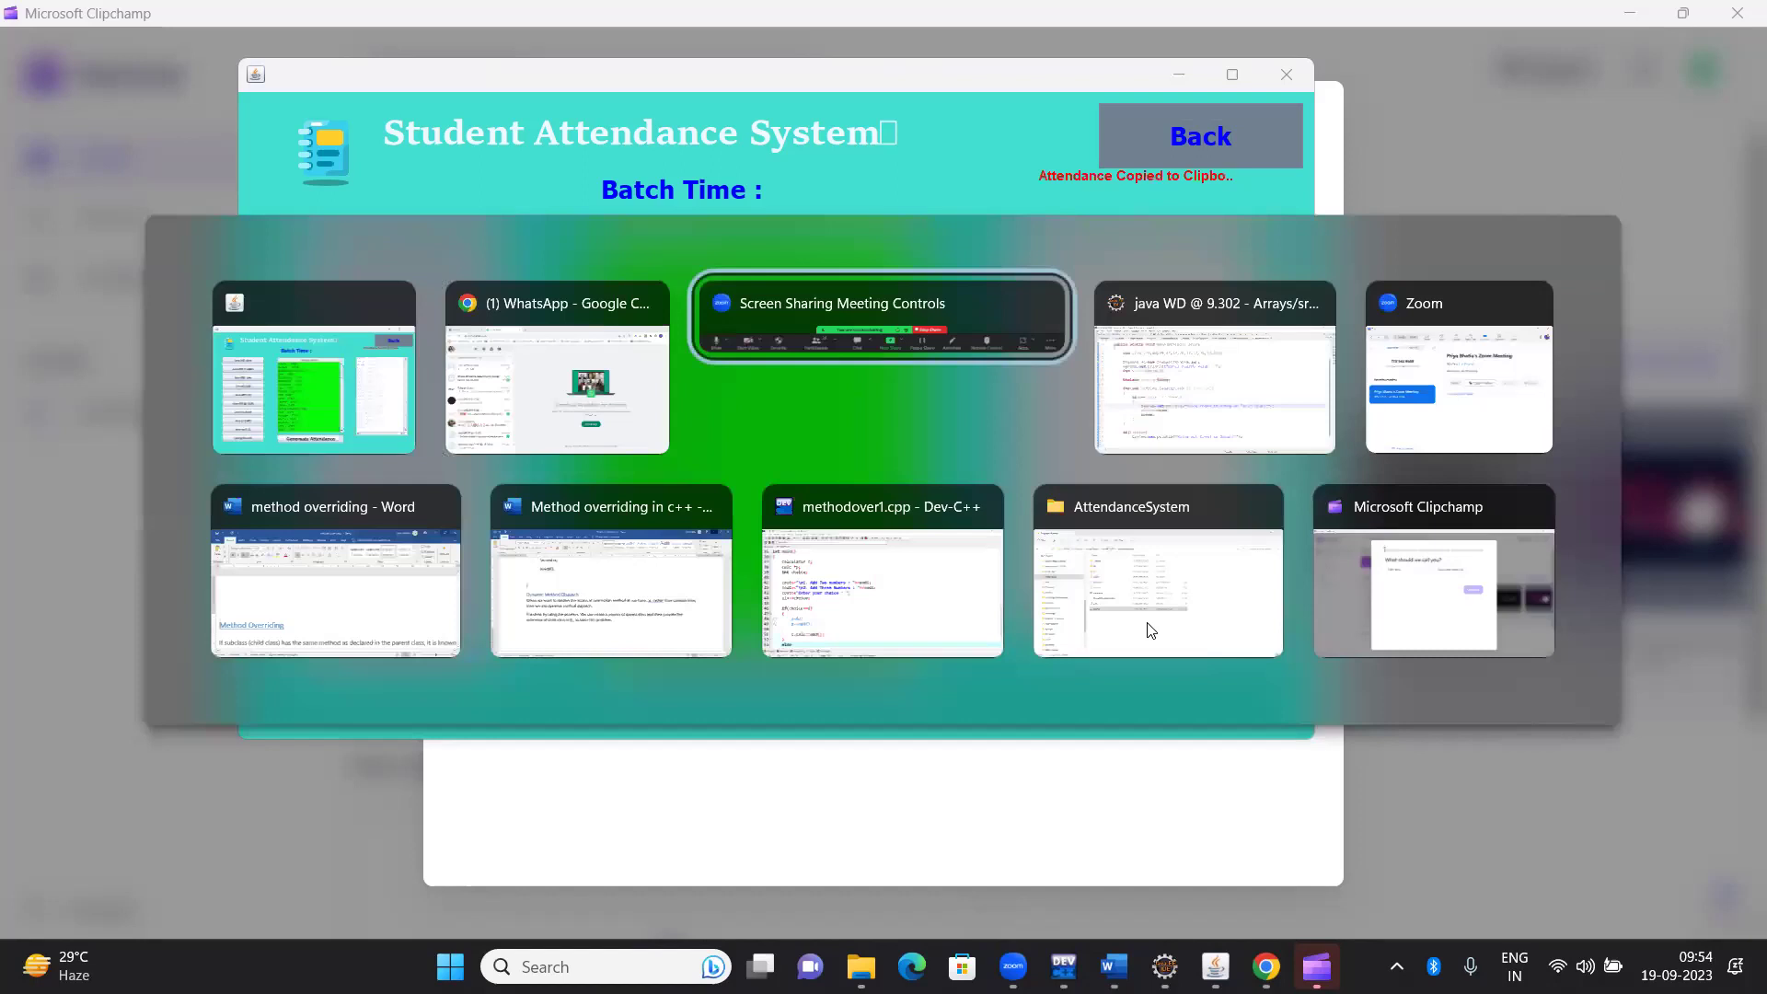
# Paste and send the attendance list in Ducat Students Attendance Group, then minimize the browser
pyautogui.hotkey('alt', 'shift', 'Tab')
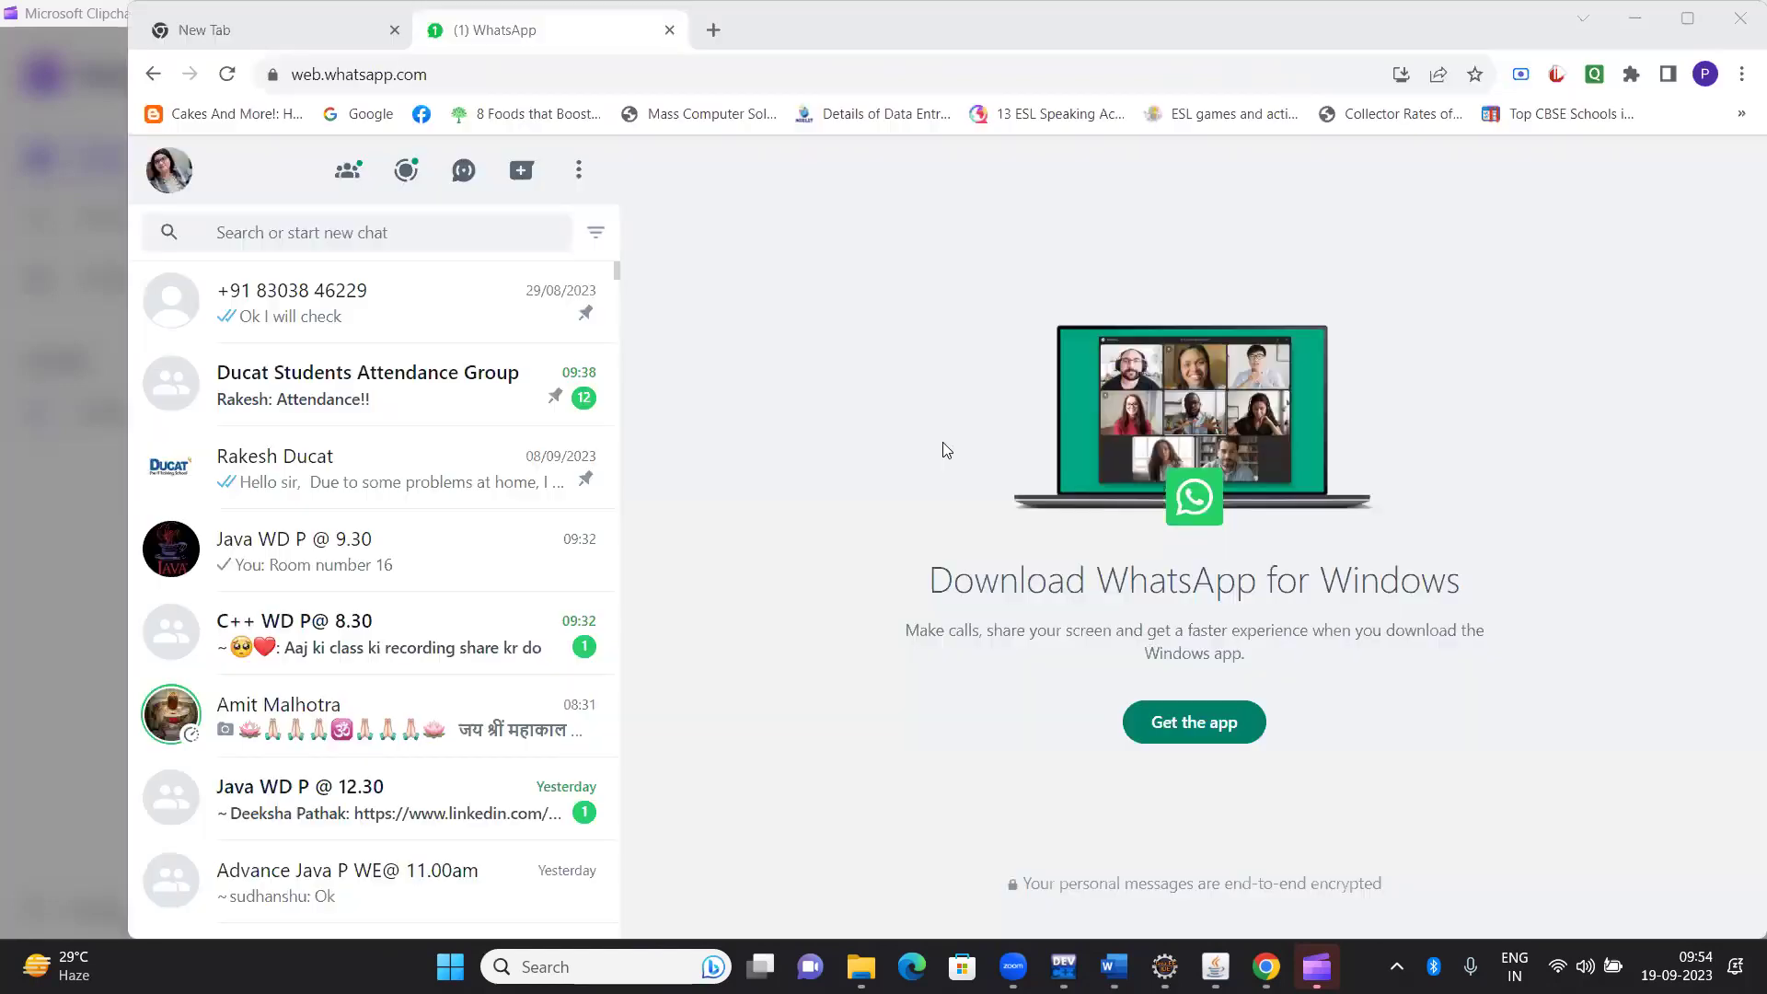
pyautogui.click(460, 402)
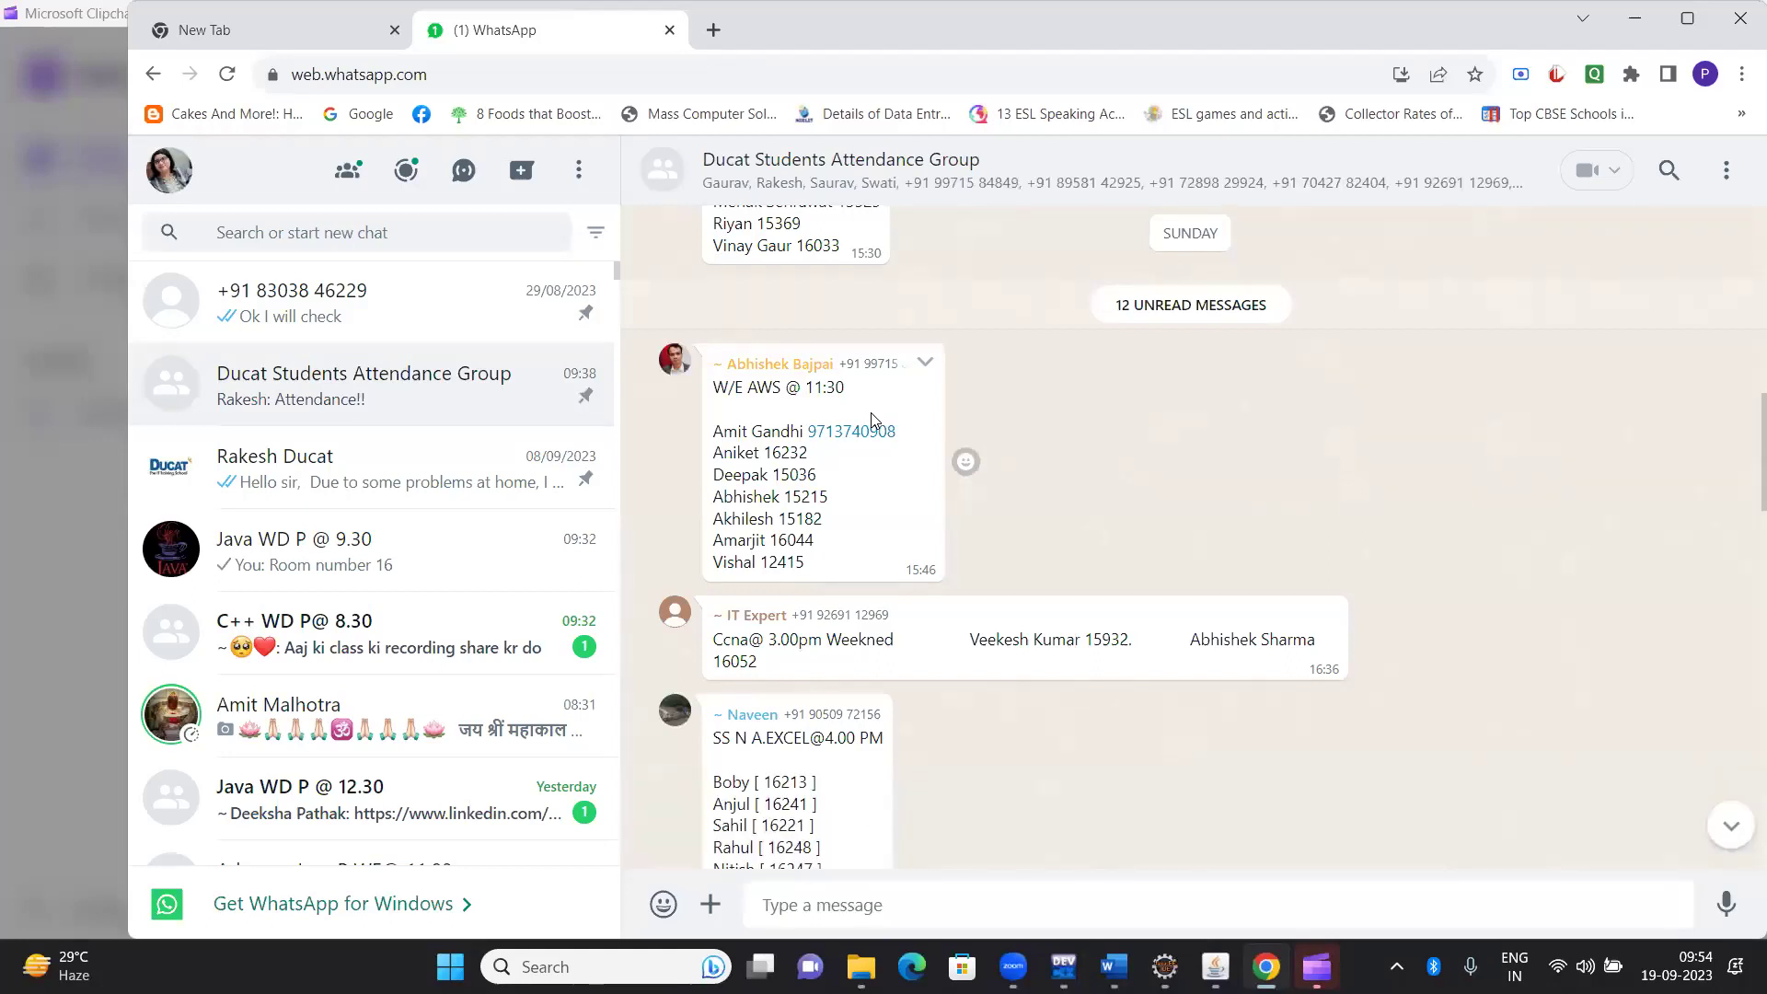
pyautogui.hotkey('ctrl', 'v')
pyautogui.press('Return')
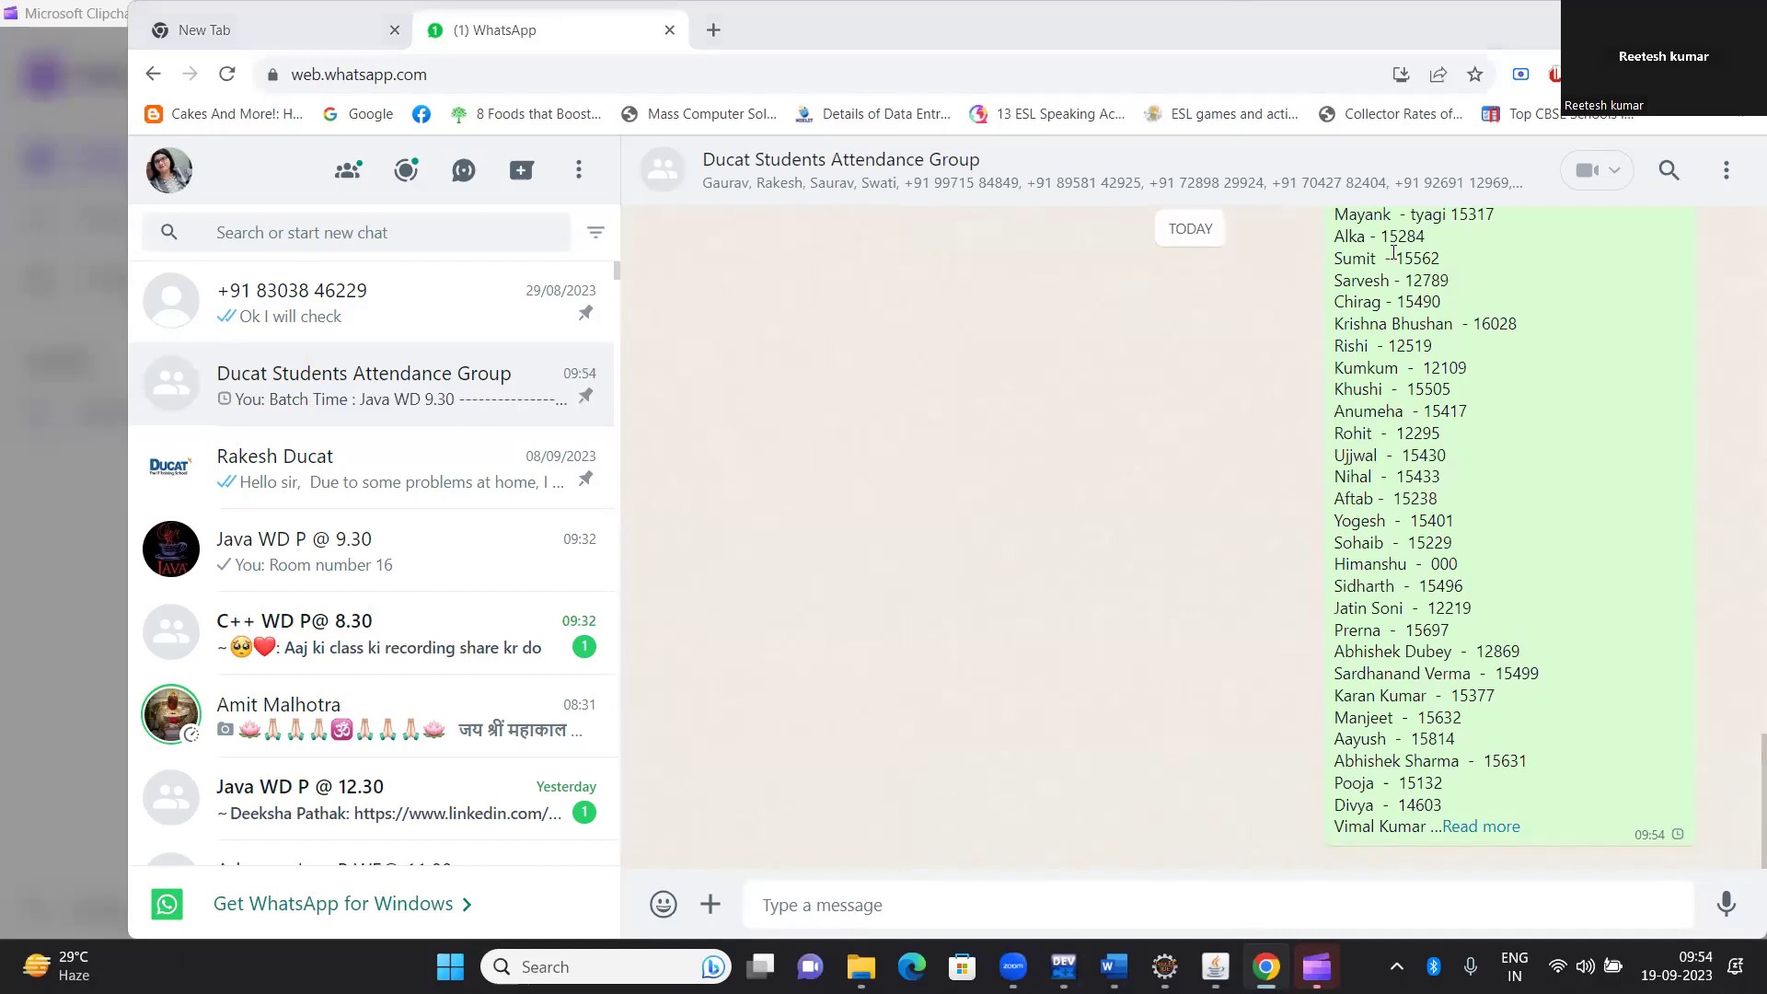
pyautogui.click(1625, 23)
pyautogui.click(1625, 24)
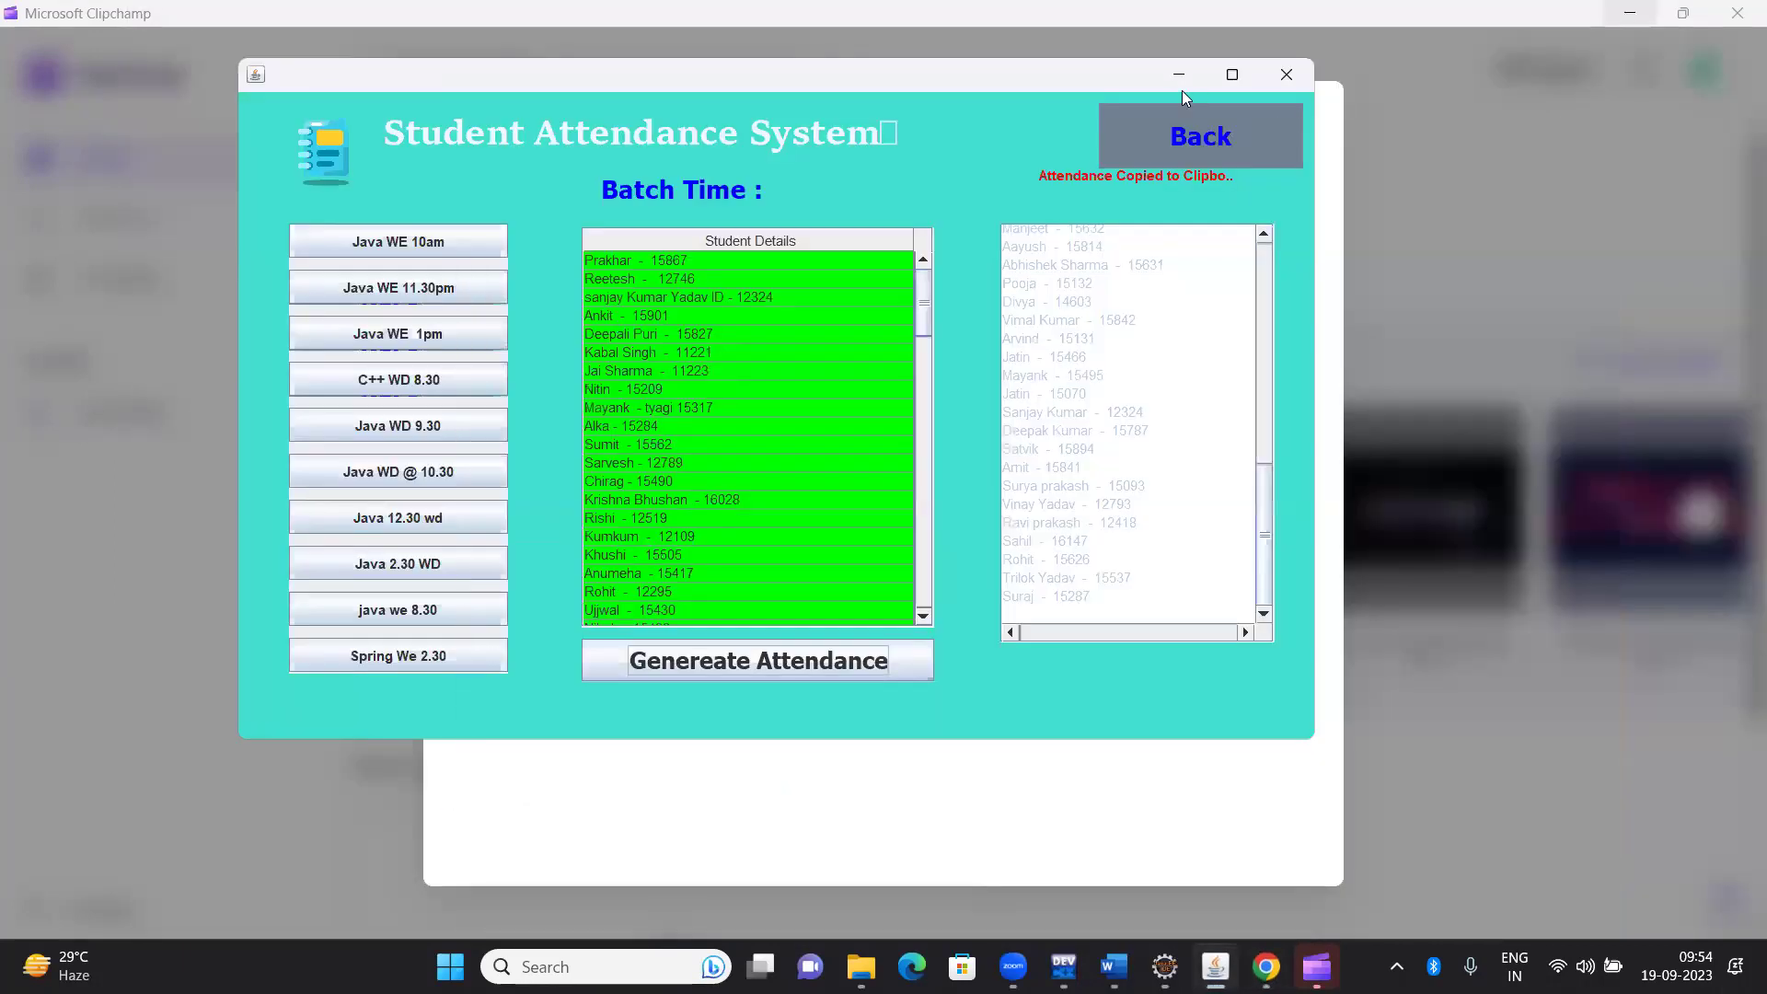
# Minimize the attendance app, close Clipchamp, and bring Eclipse forward on SearchInArray.java
pyautogui.click(1182, 86)
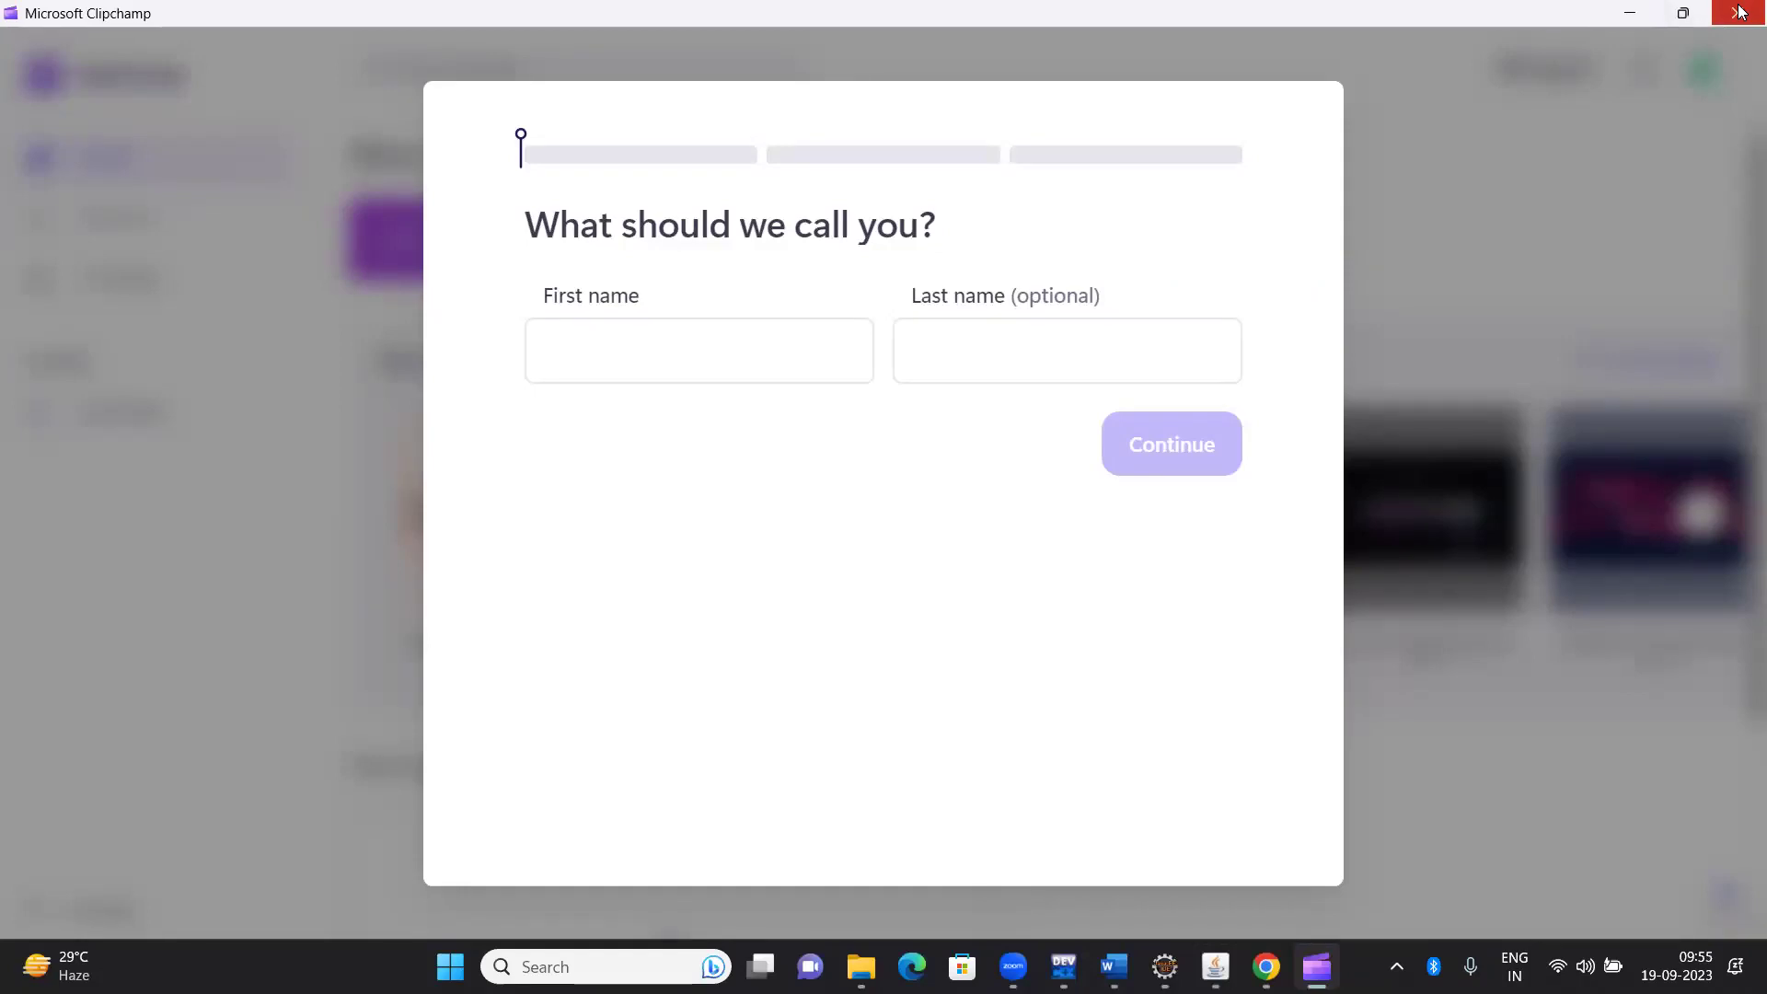
pyautogui.click(1737, 13)
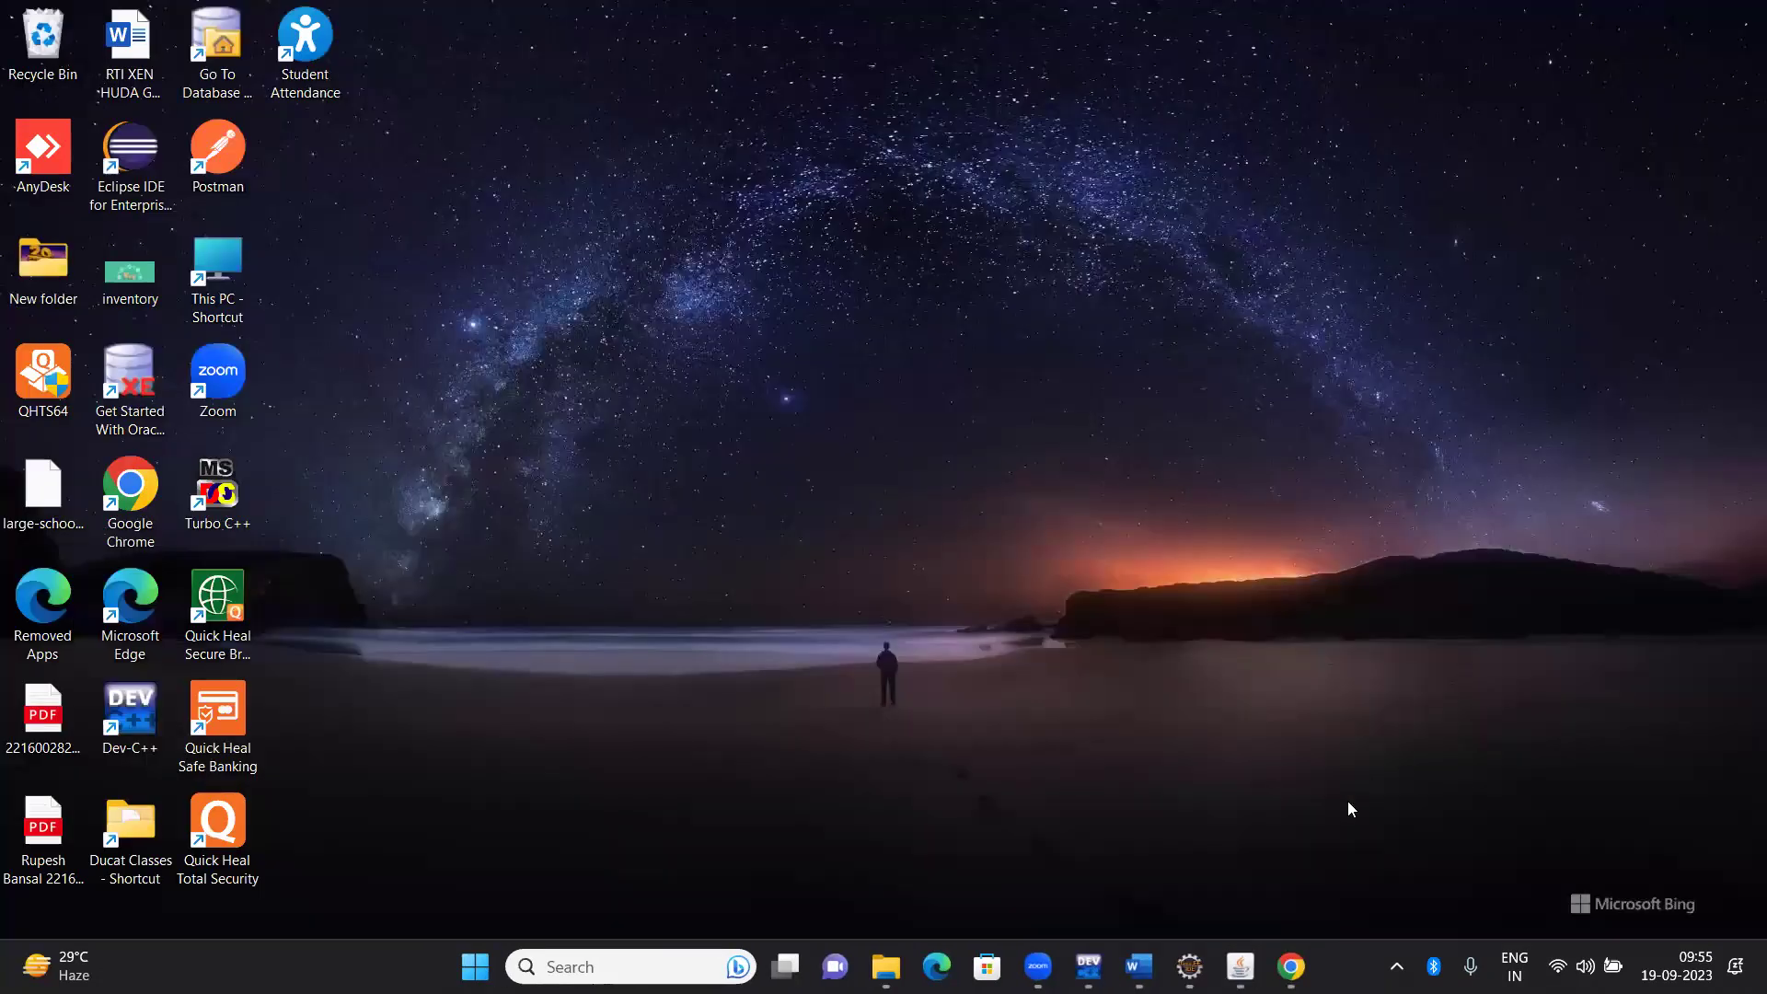
pyautogui.click(1188, 966)
pyautogui.click(643, 459)
pyautogui.press('Down')
pyautogui.press('Down')
pyautogui.press('Down')
pyautogui.press('Down')
pyautogui.press('Down')
pyautogui.press('Down')
pyautogui.press('Down')
pyautogui.press('Down')
pyautogui.press('Down')
pyautogui.press('Down')
pyautogui.press('Down')
pyautogui.press('Down')
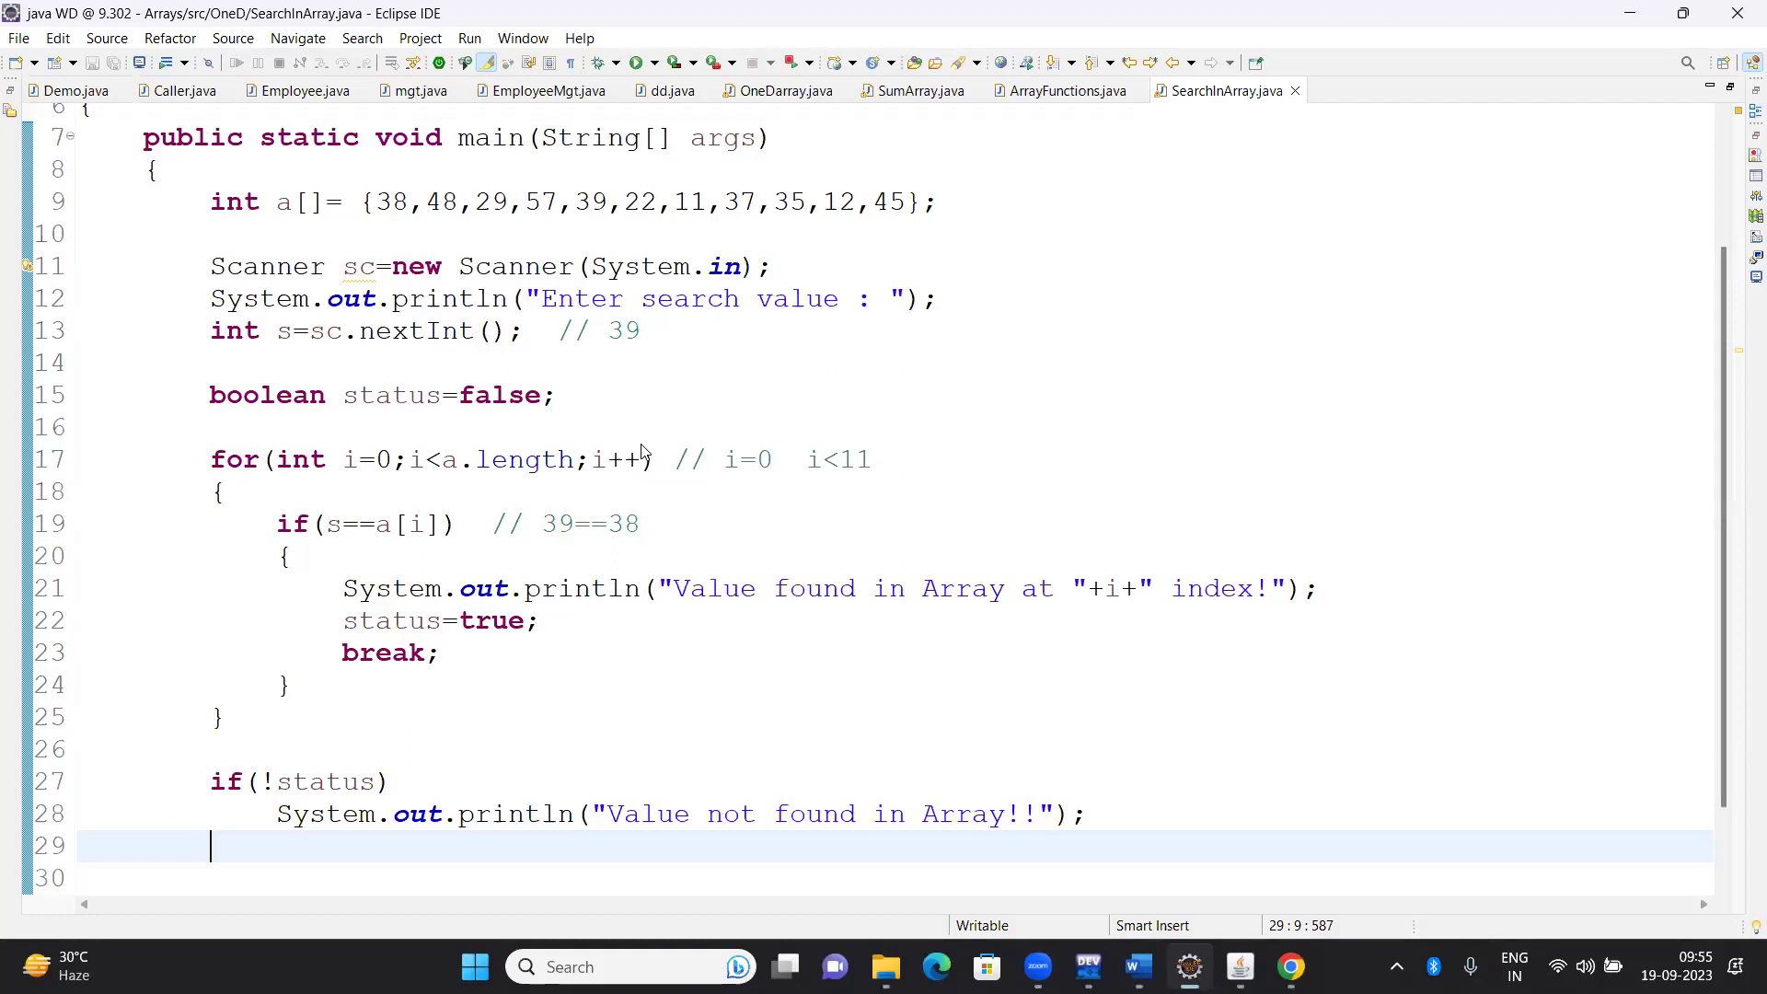
# Create a new Java class named ArrayOptions
pyautogui.hotkey('ctrl', 'n')
pyautogui.press('Return')
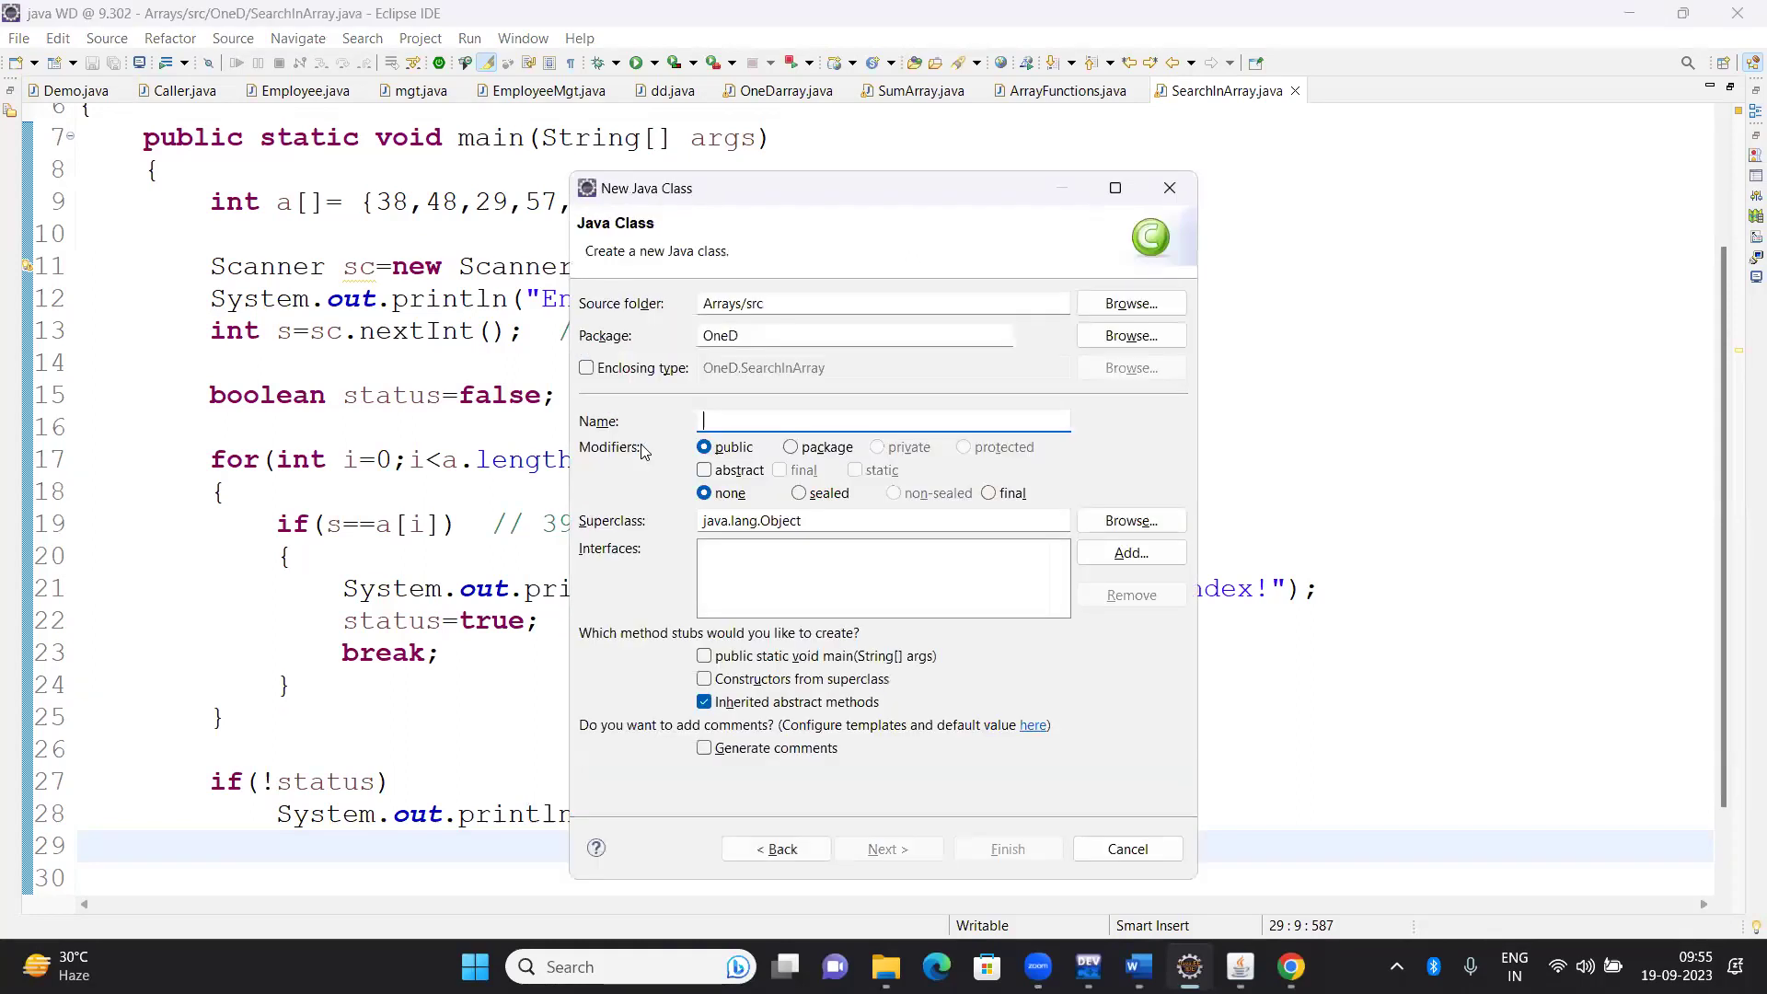
pyautogui.write('ArrayOptions')
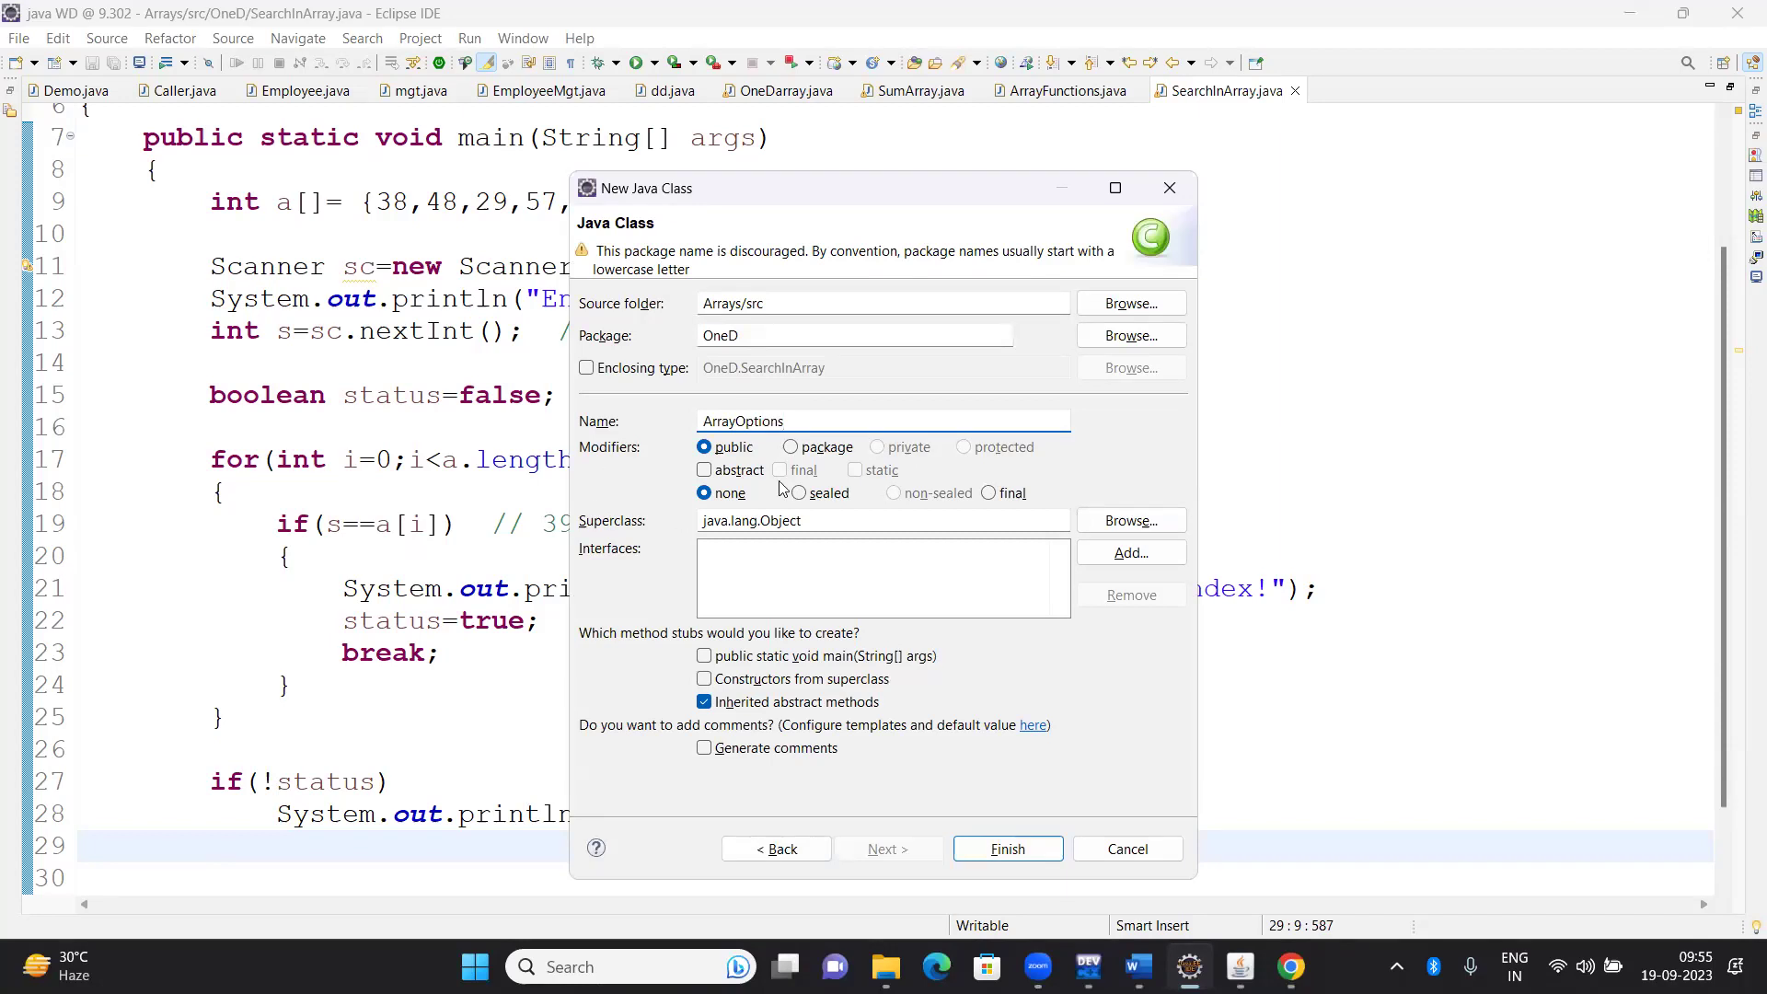
pyautogui.press('Return')
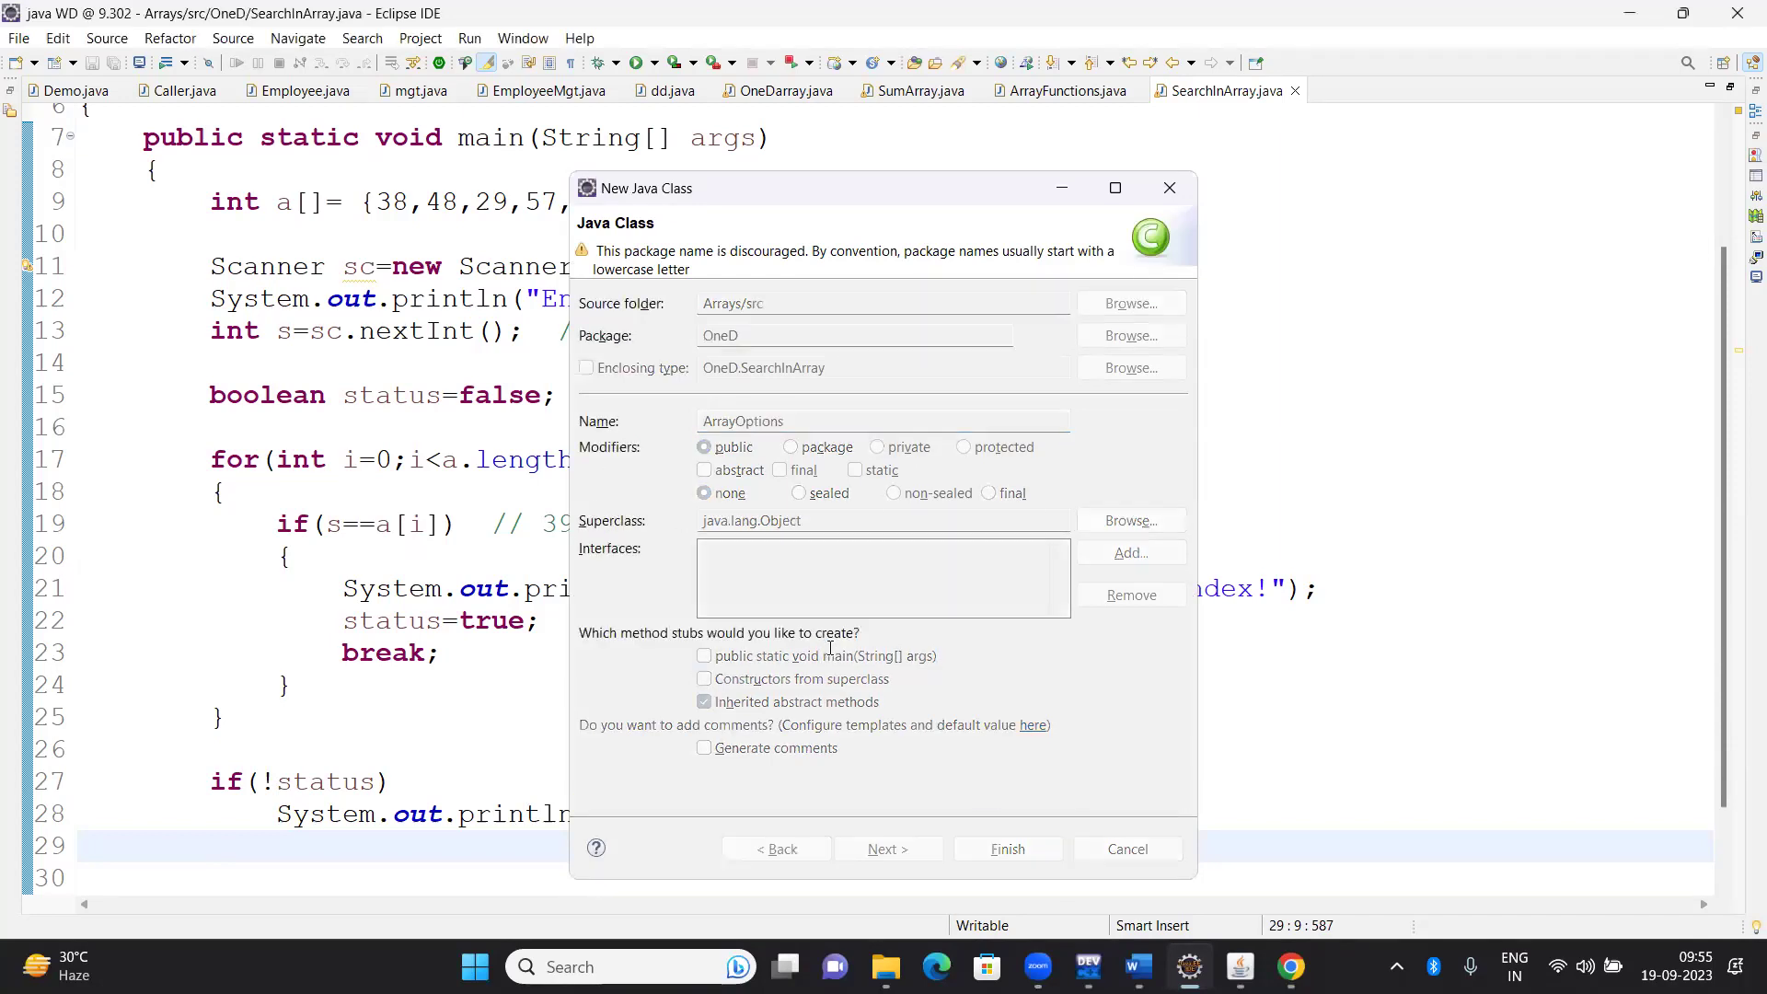
# Declare fields Scanner sc; (with its import) and int a[]; inside the class
pyautogui.press('End')
pyautogui.press('Left')
pyautogui.press('Return')
pyautogui.press('End')
pyautogui.press('Return')
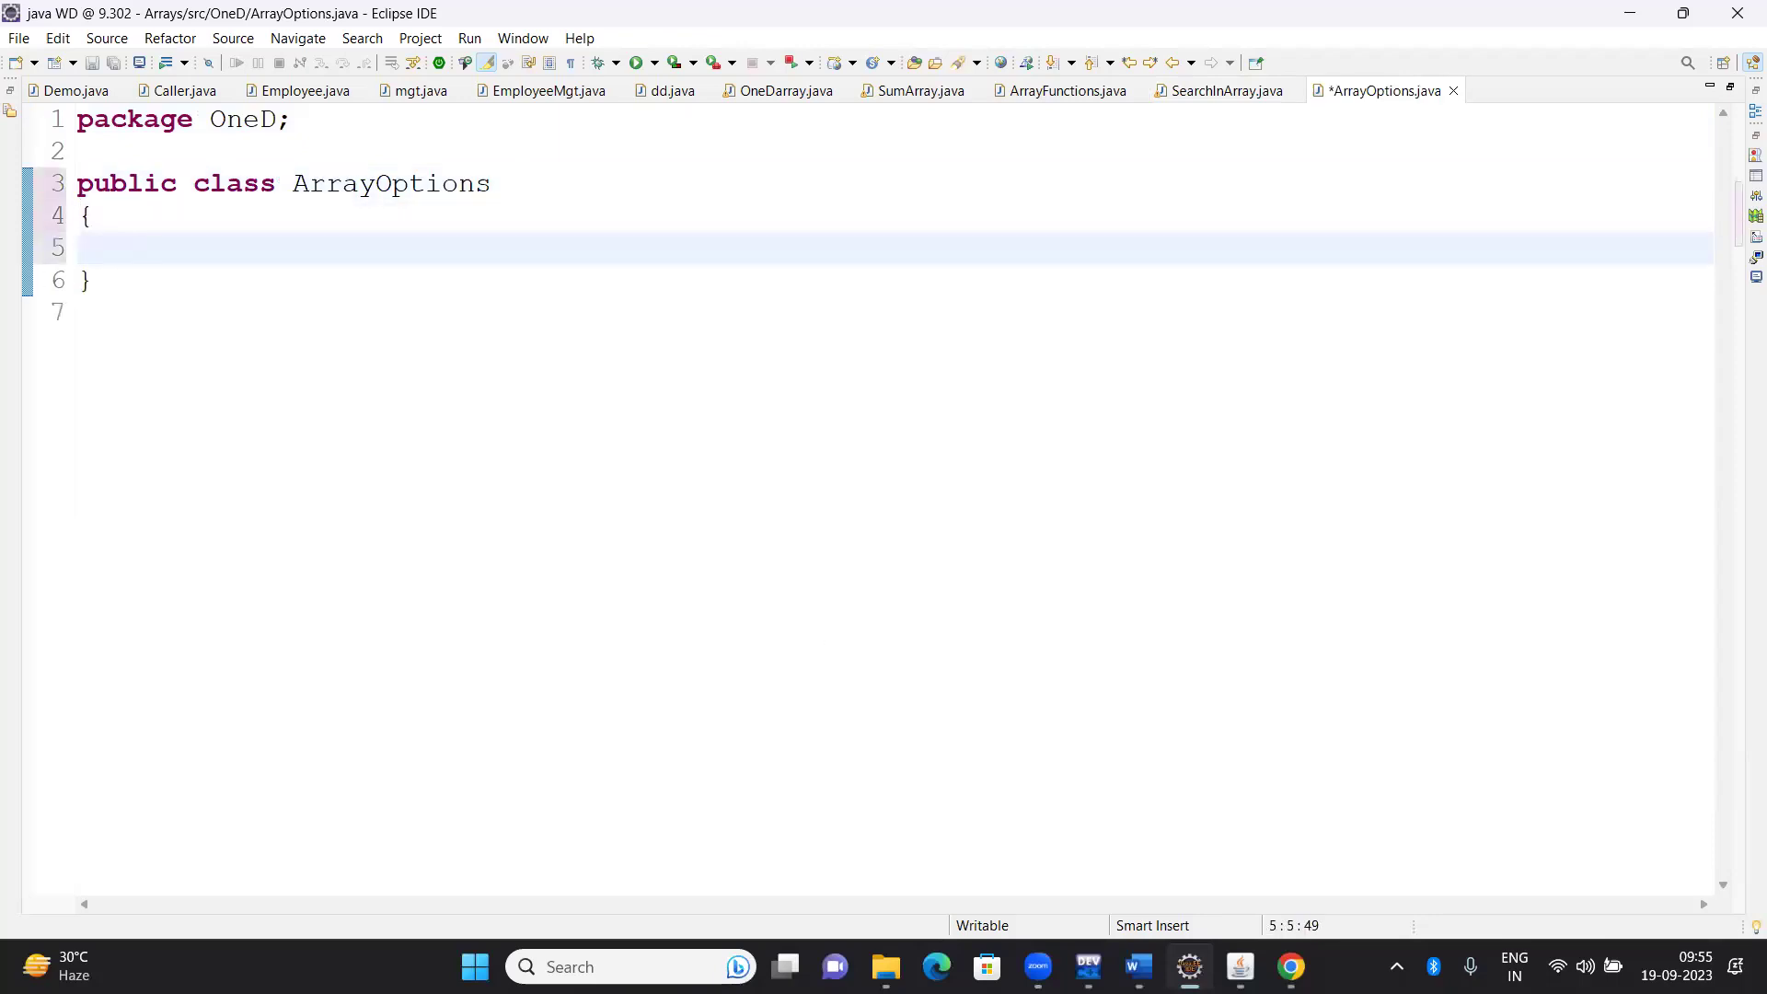
pyautogui.write('Sc')
pyautogui.hotkey('ctrl', 'space')
pyautogui.press('Return')
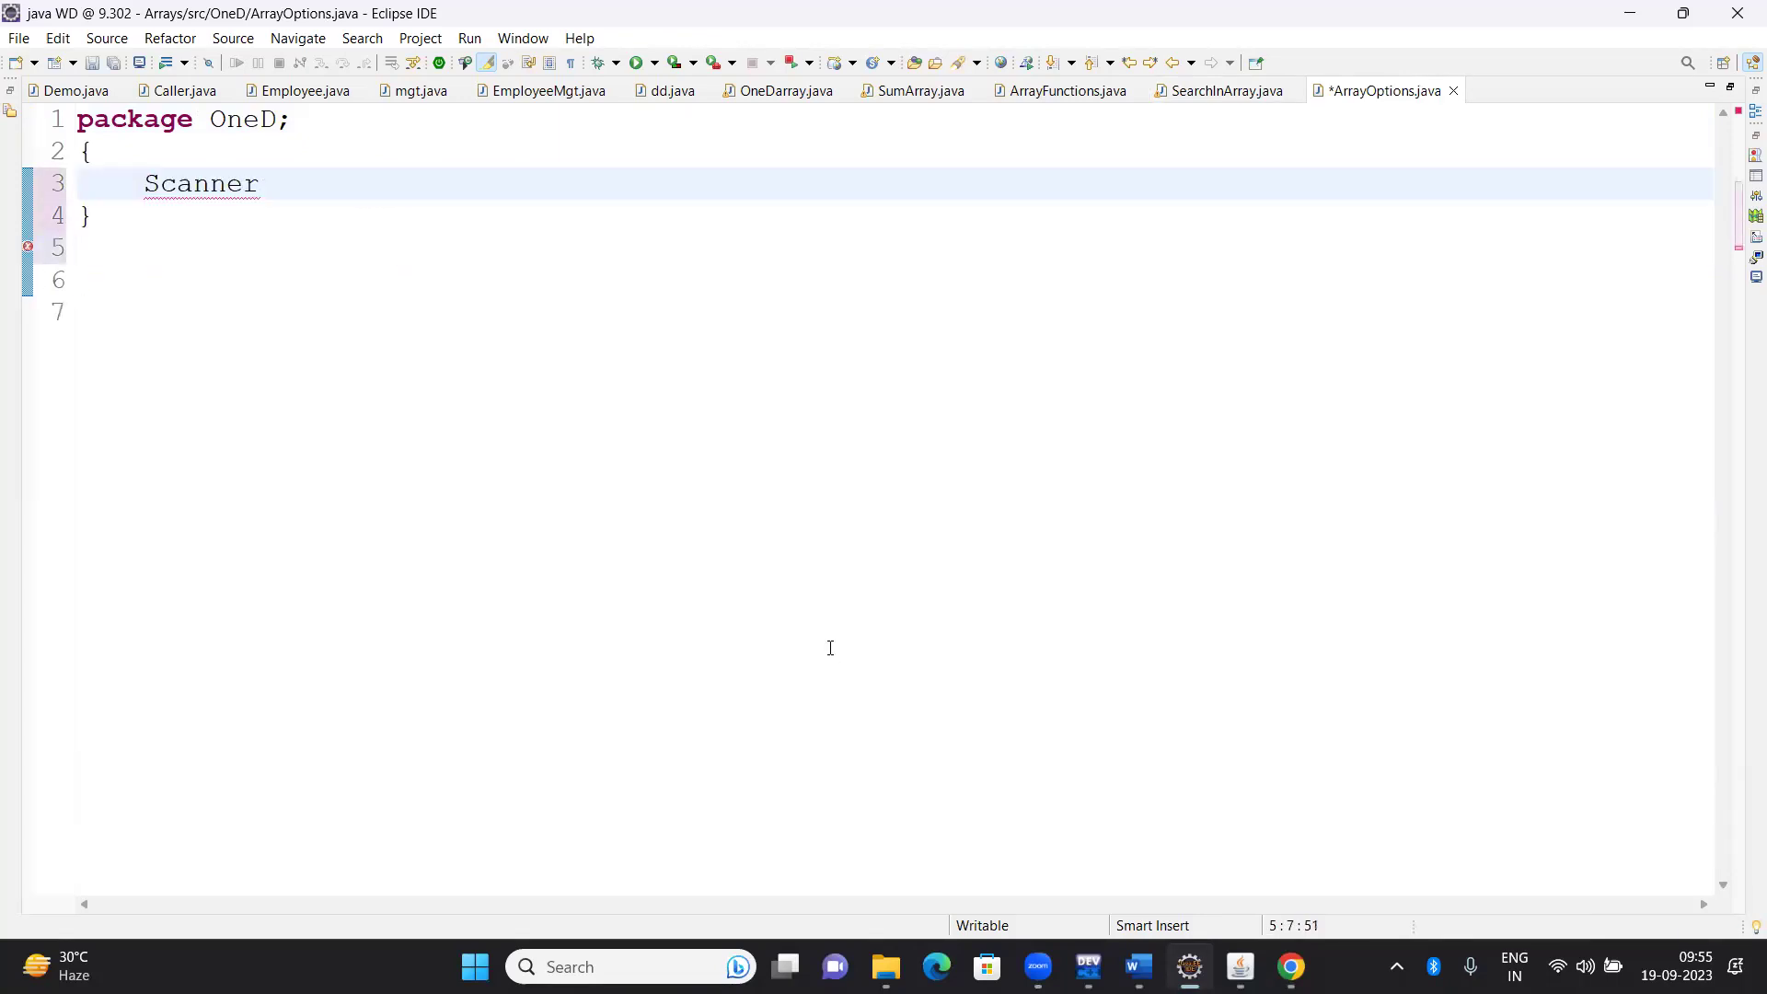
pyautogui.write('sc;')
pyautogui.press('Return')
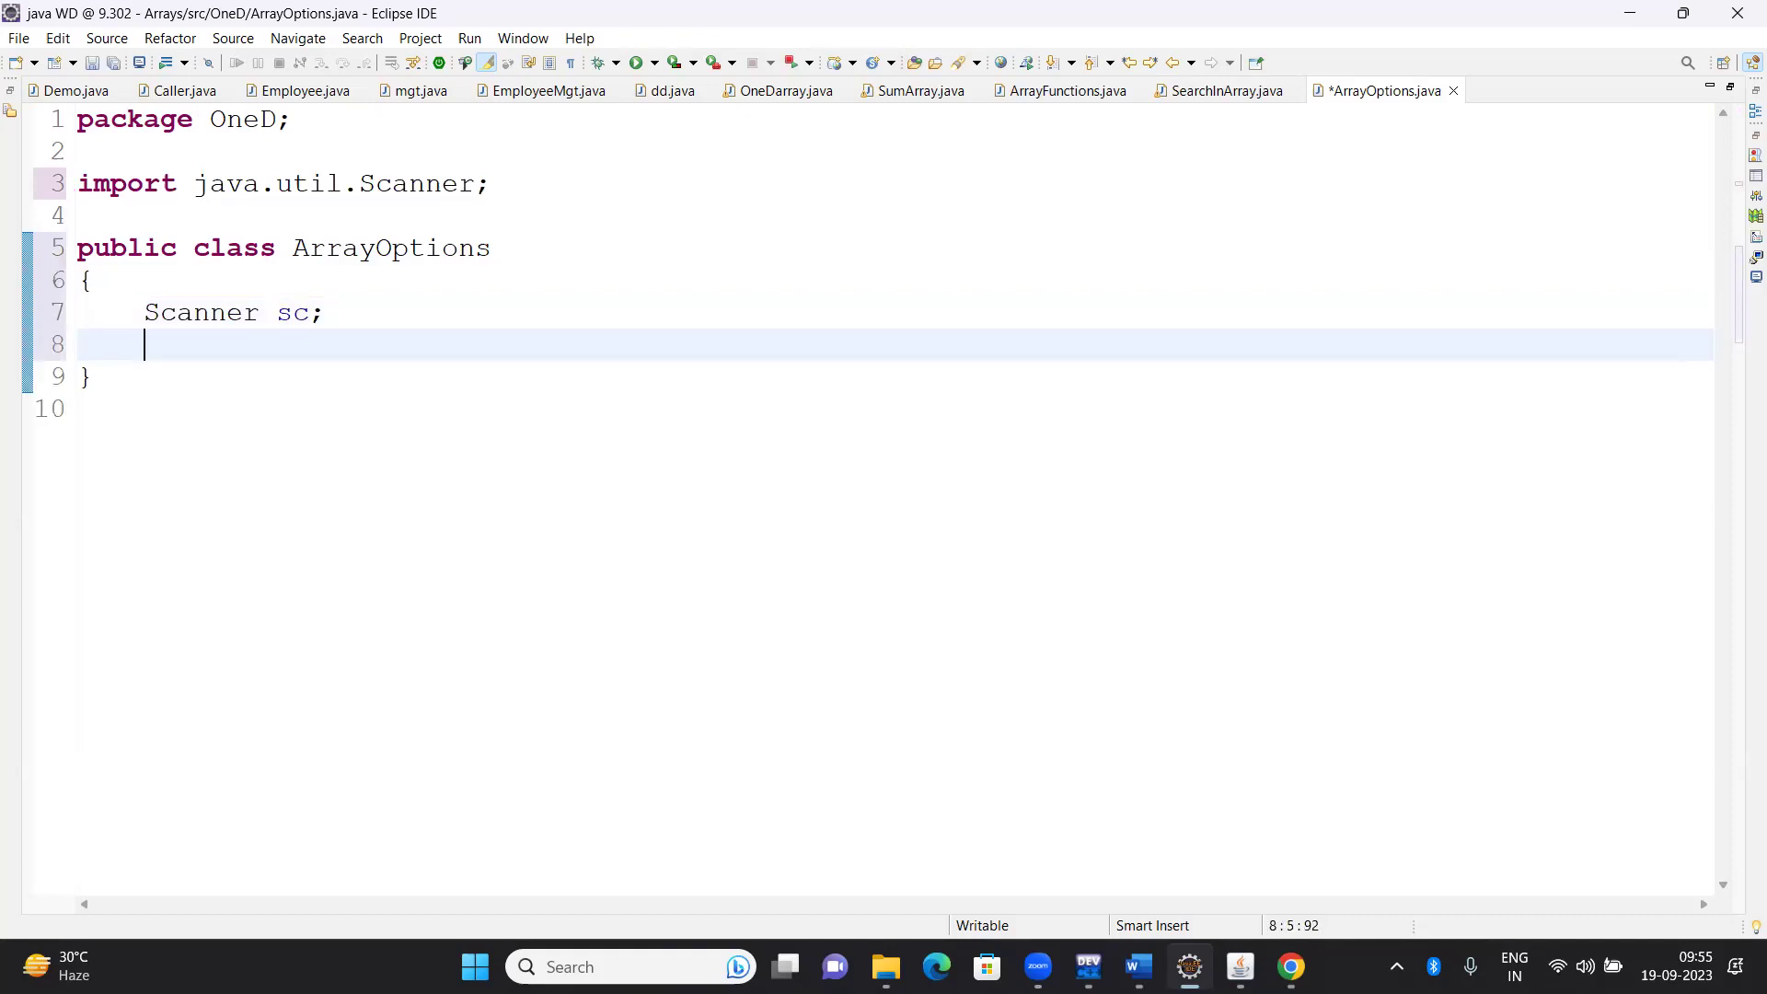
pyautogui.write('int a[];')
pyautogui.press('Return')
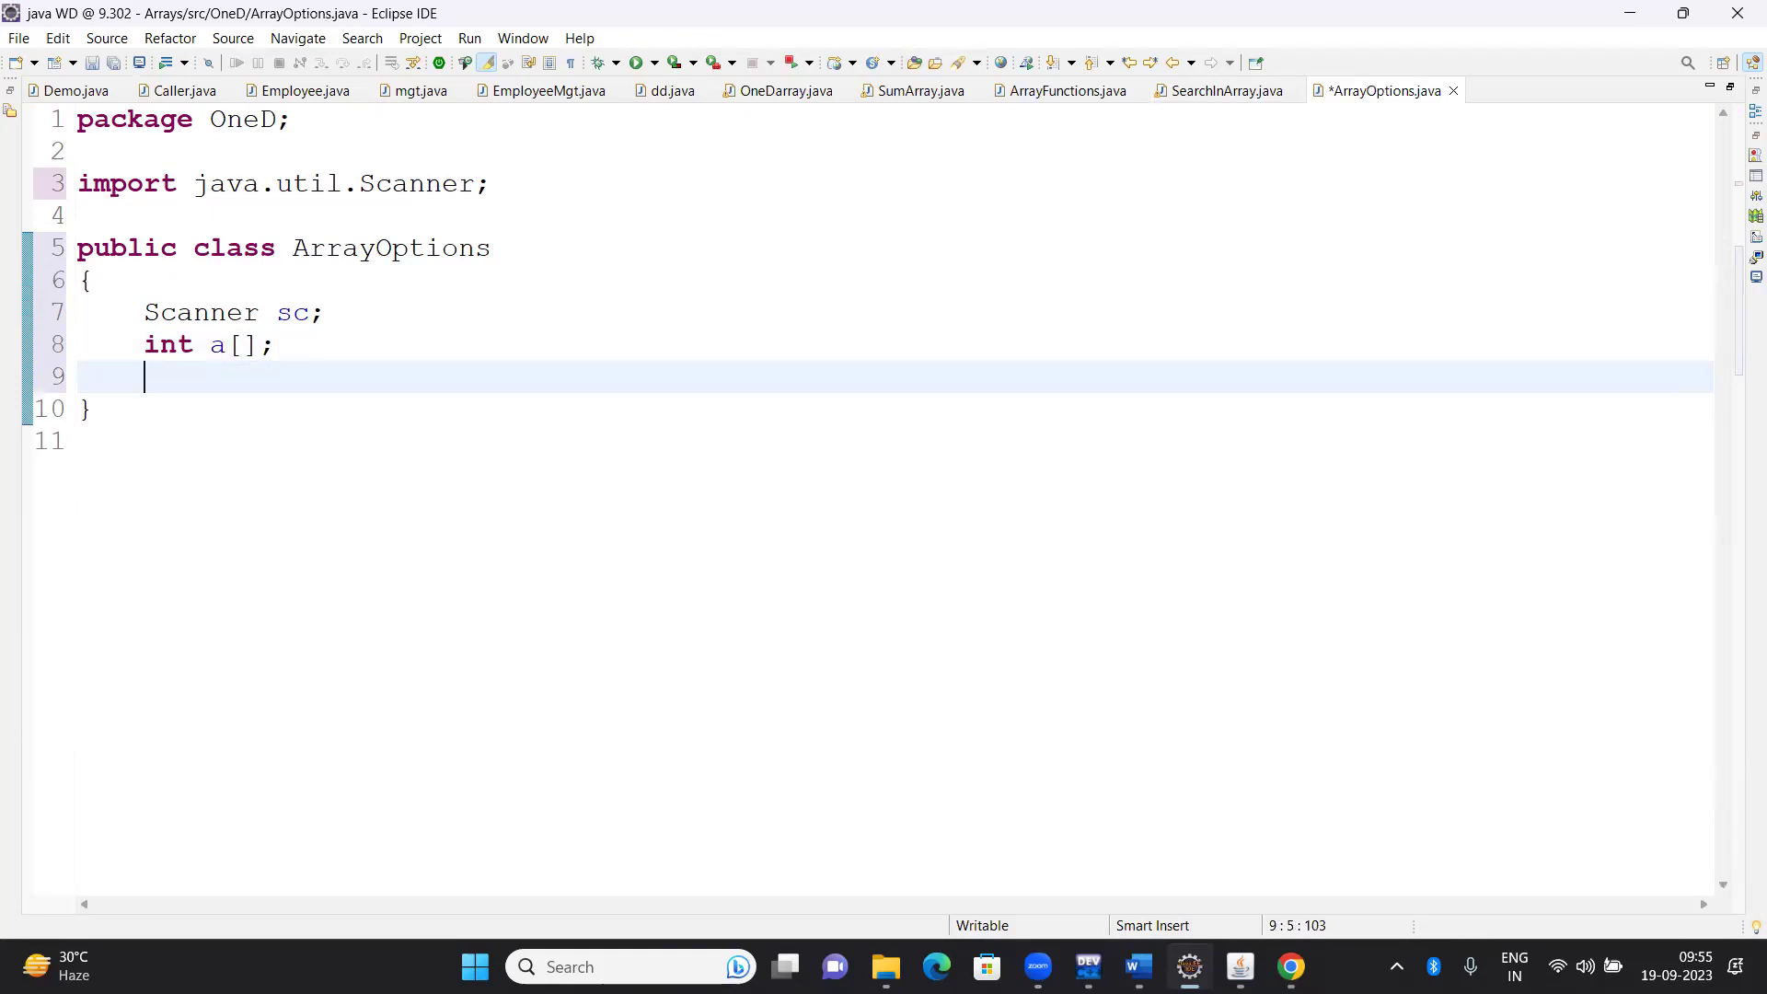
# Start a comment "// 0" on a new line above the class declaration
pyautogui.press('Up')
pyautogui.press('Up')
pyautogui.press('Up')
pyautogui.press('Up')
pyautogui.press('Up')
pyautogui.press('Return')
pyautogui.press('Return')
pyautogui.write('//')
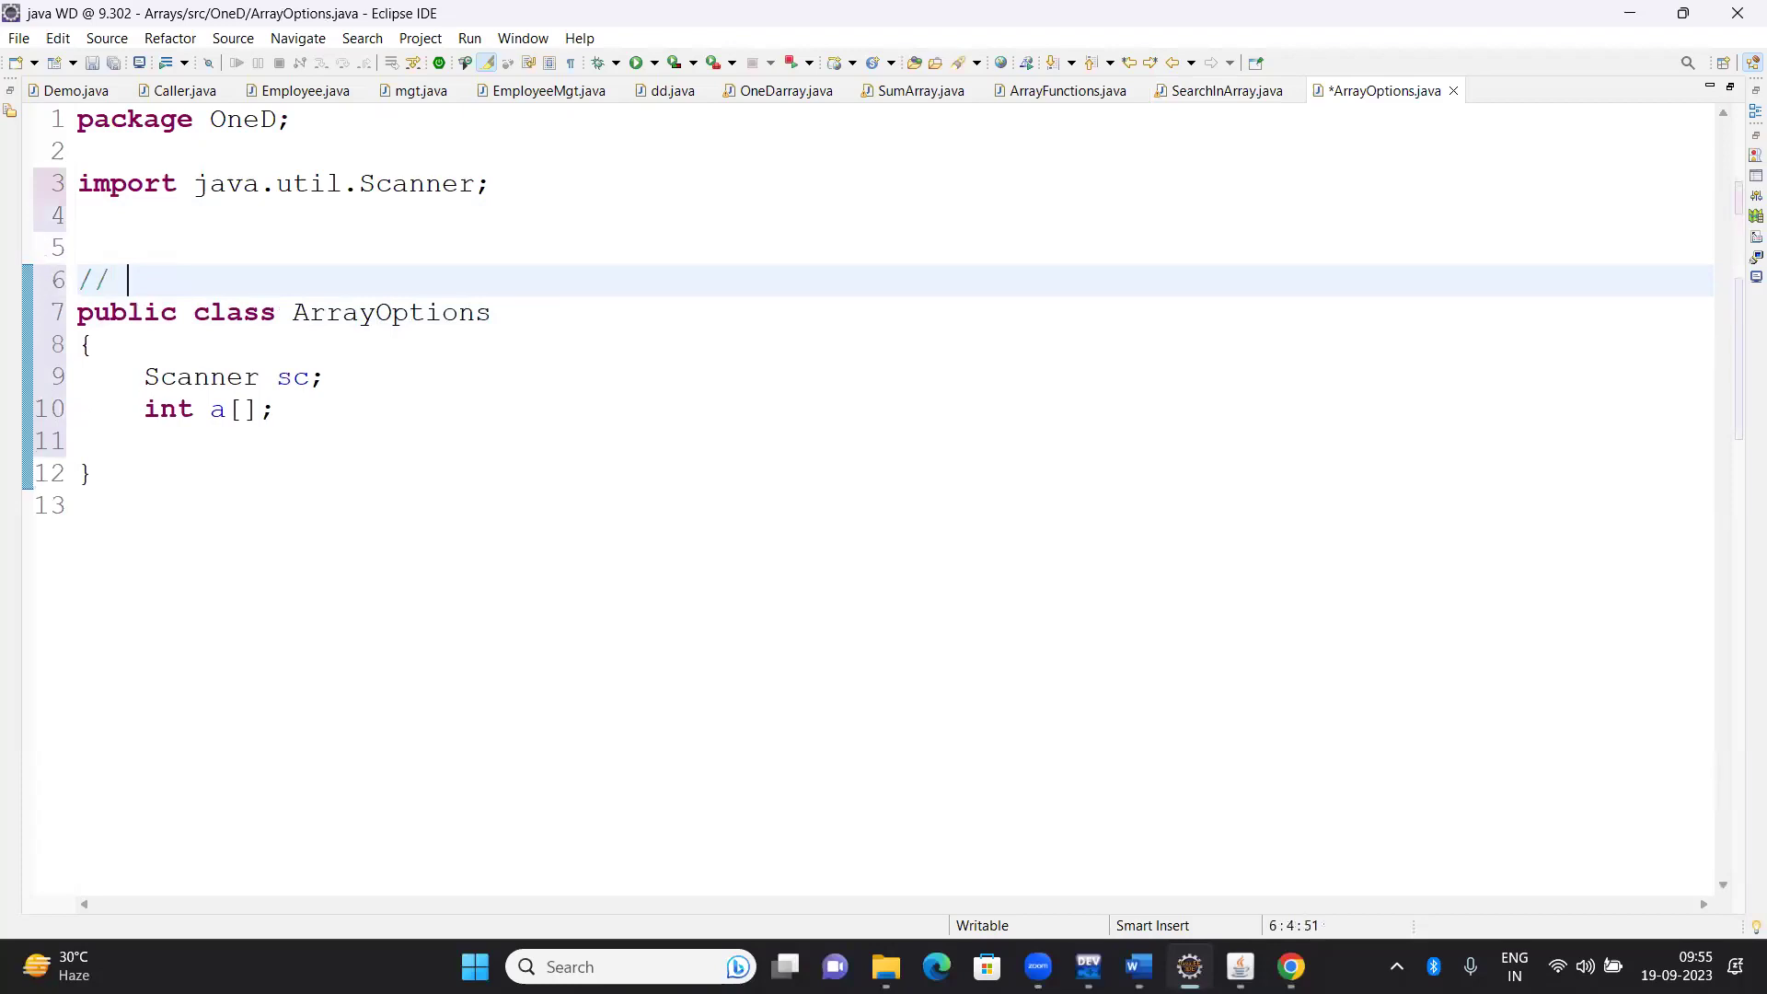
pyautogui.write(' 0')
pyautogui.press('Tab')
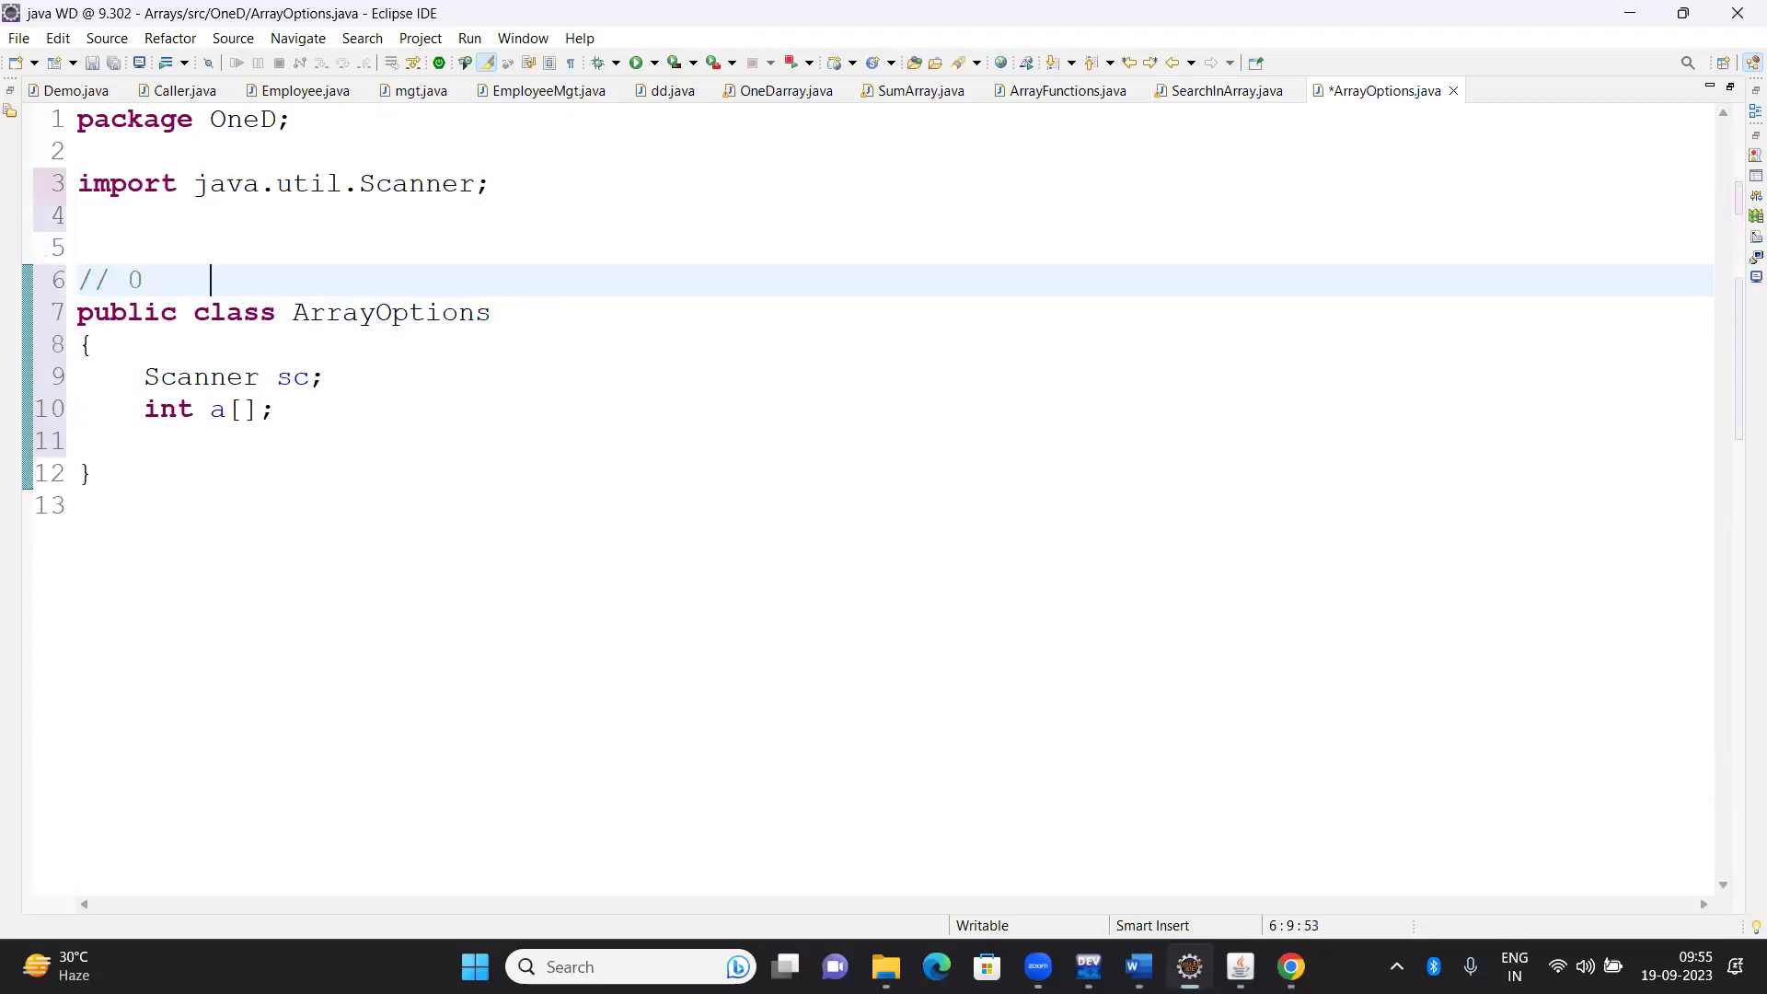